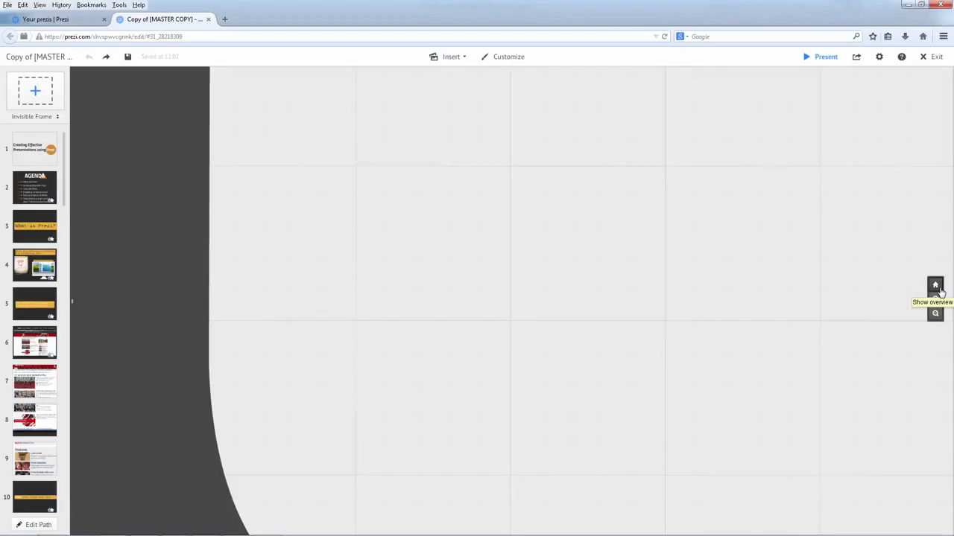
Examine the presentation's overview at different zoom levels and view its first three path points
left_click(939, 290)
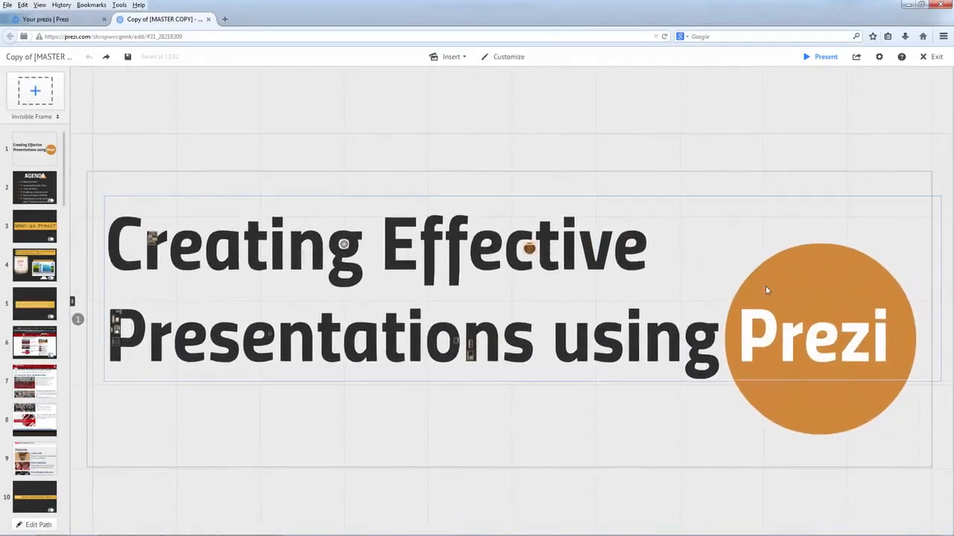
left_click(935, 300)
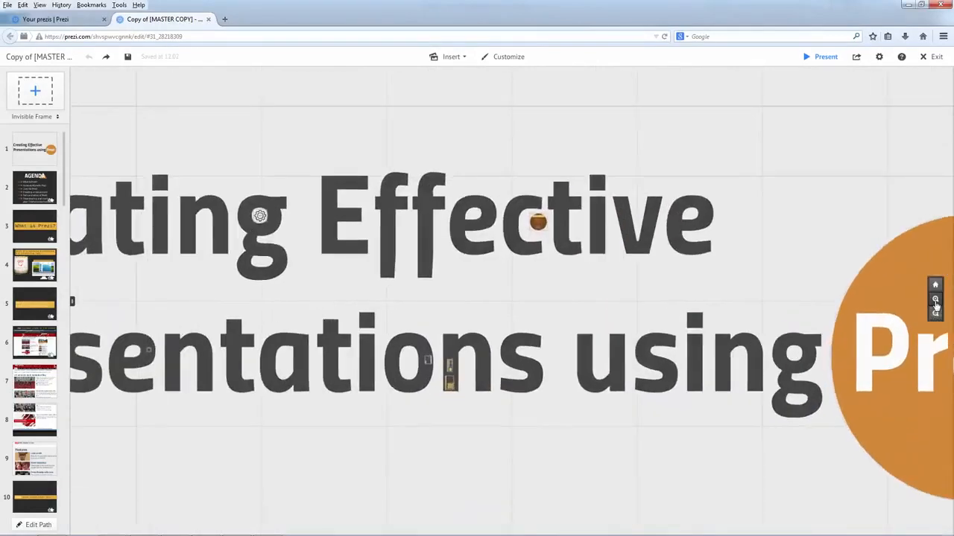
left_click(936, 301)
left_click(936, 313)
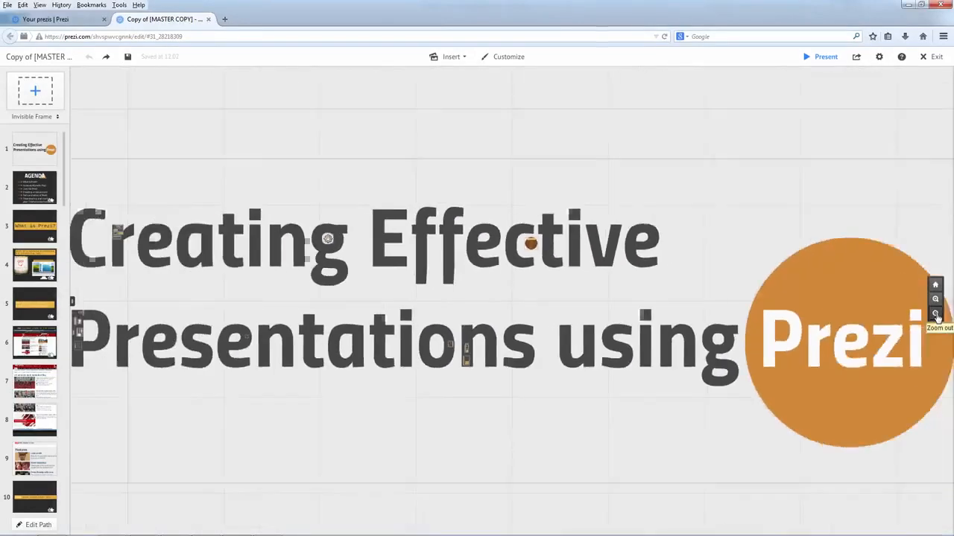
left_click(936, 315)
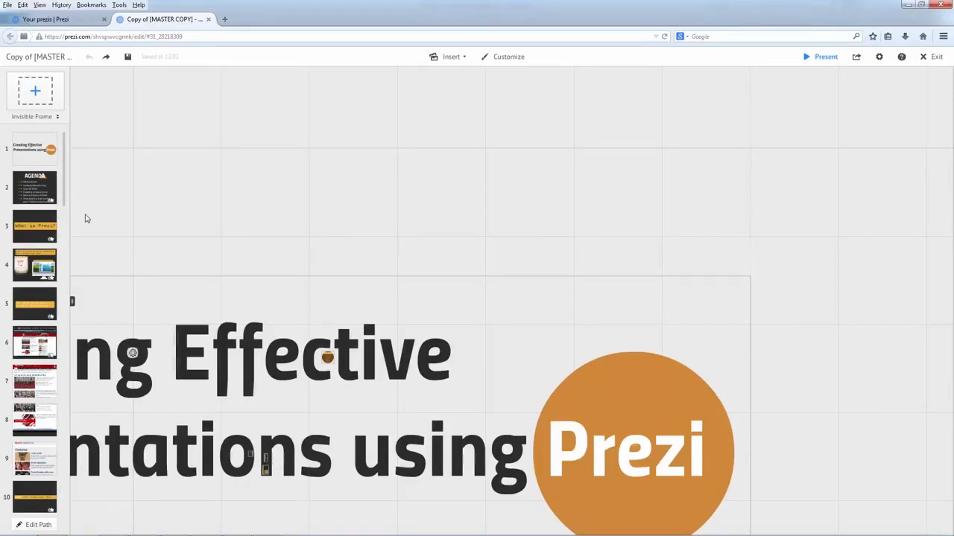
left_click(35, 166)
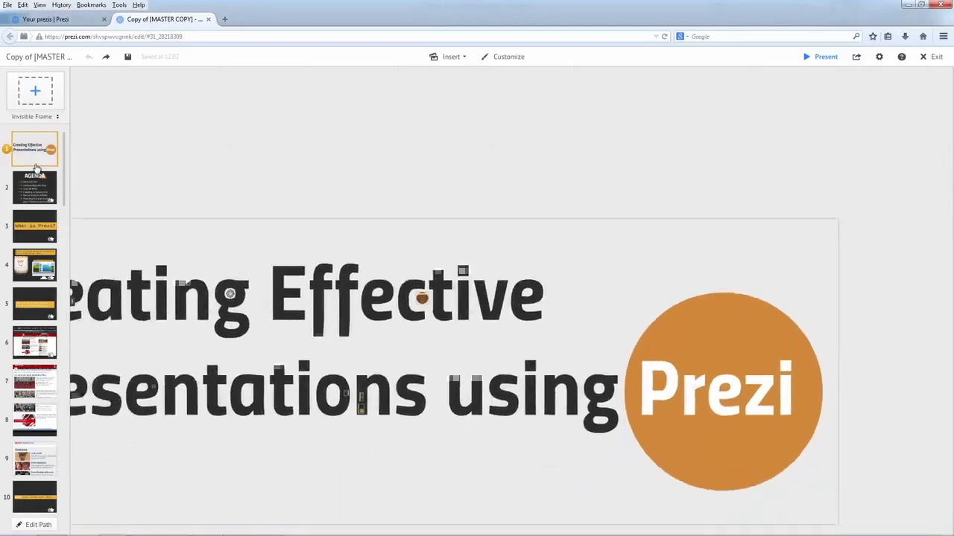
left_click(36, 189)
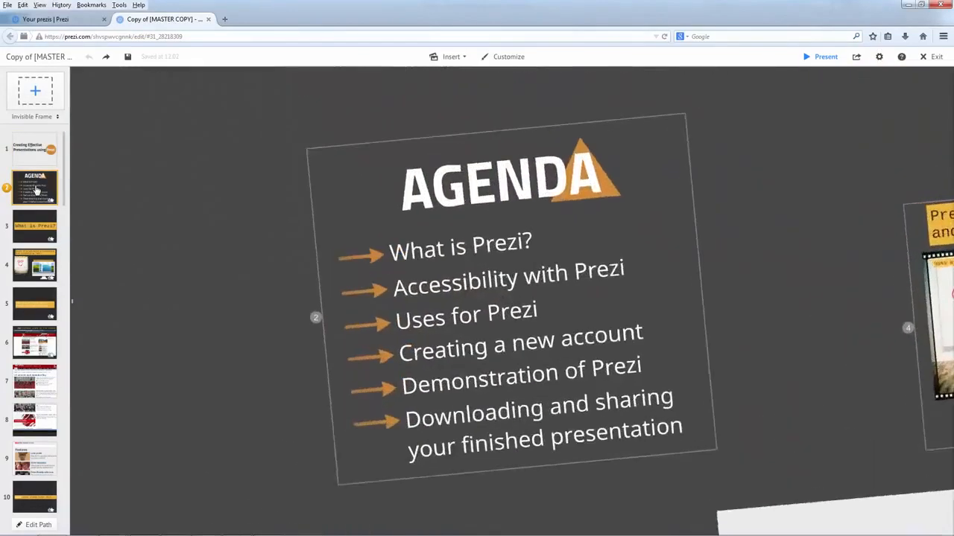
left_click(35, 214)
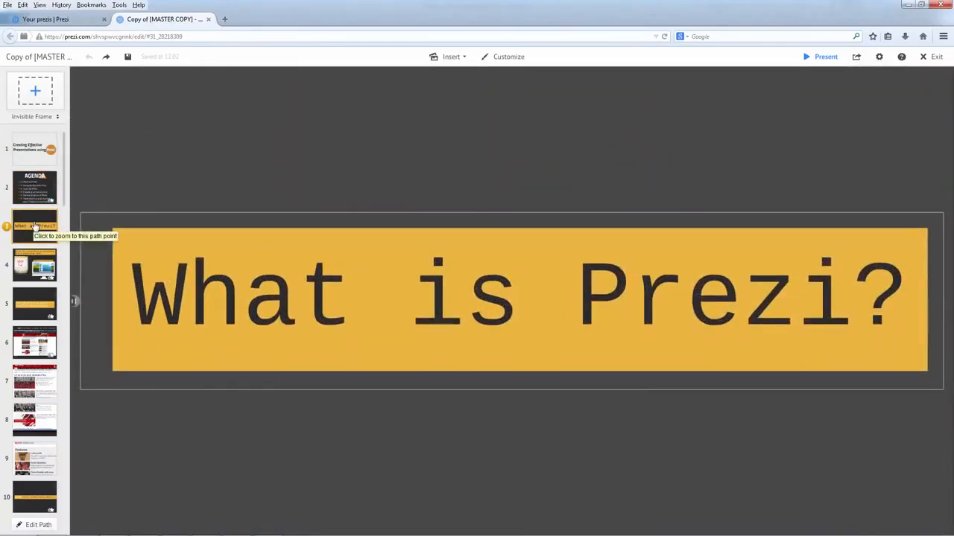
left_click(73, 304)
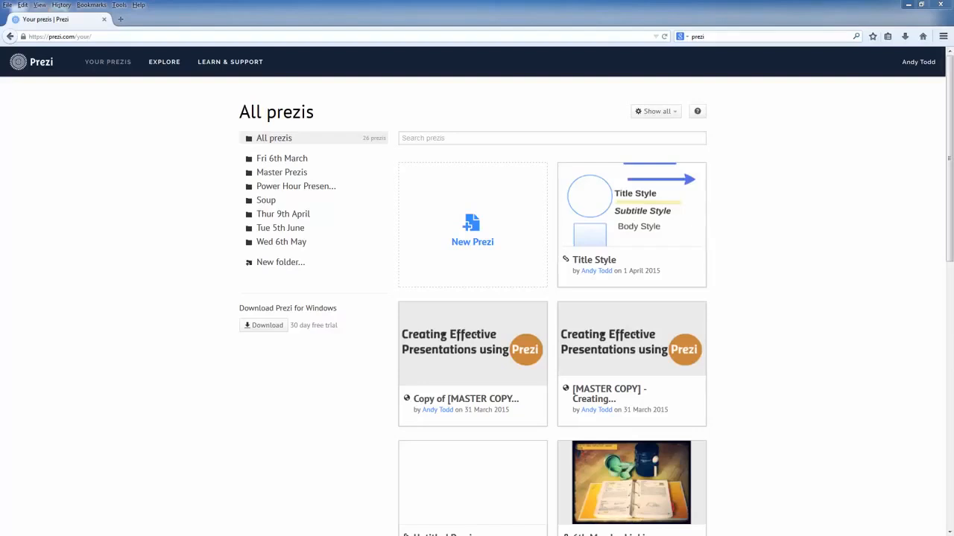
Create a new prezi from the Headline template found among the additional templates
left_click(104, 71)
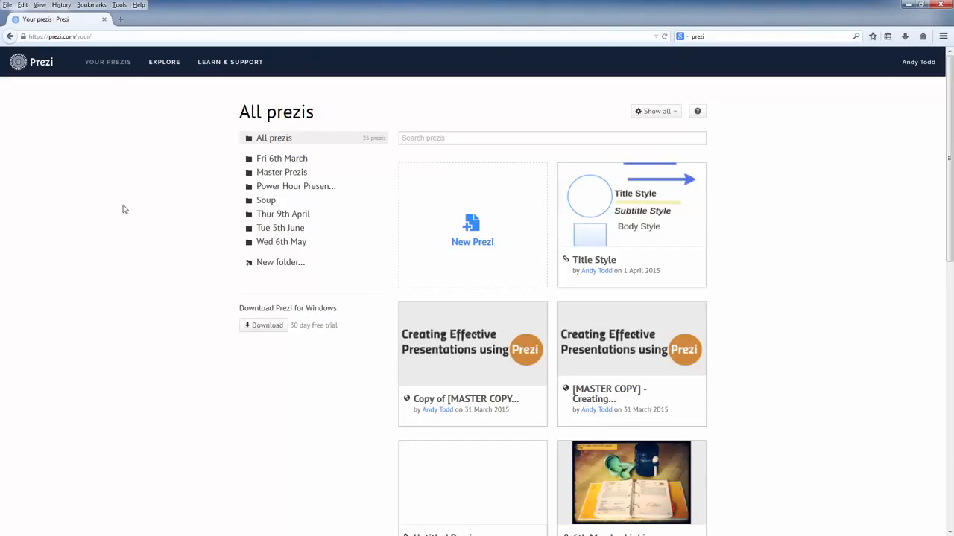
left_click(480, 248)
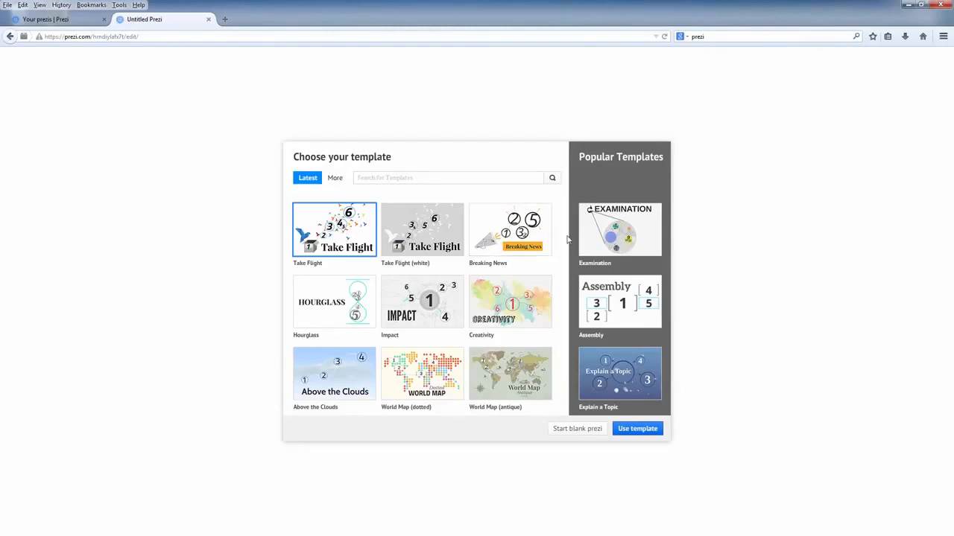
left_click(335, 179)
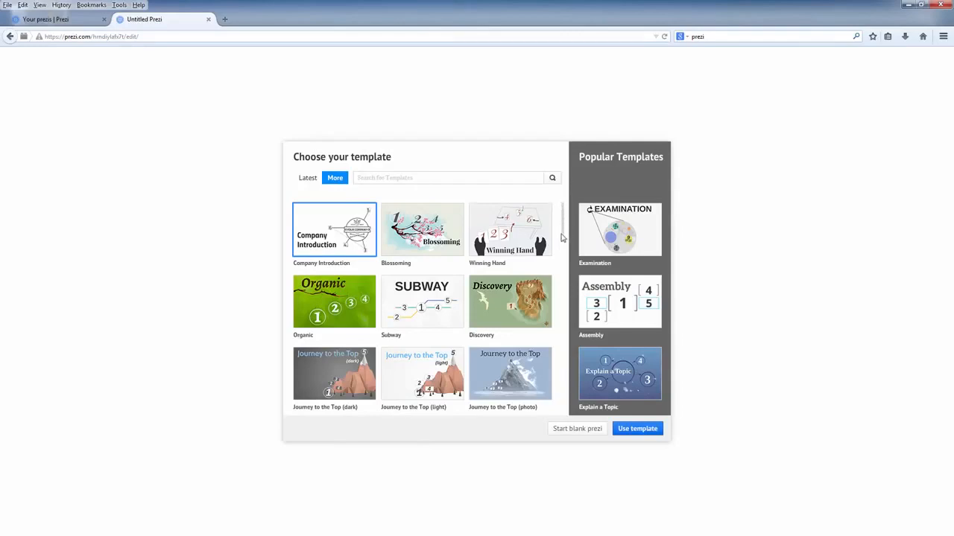
left_click_drag(563, 239, 568, 279)
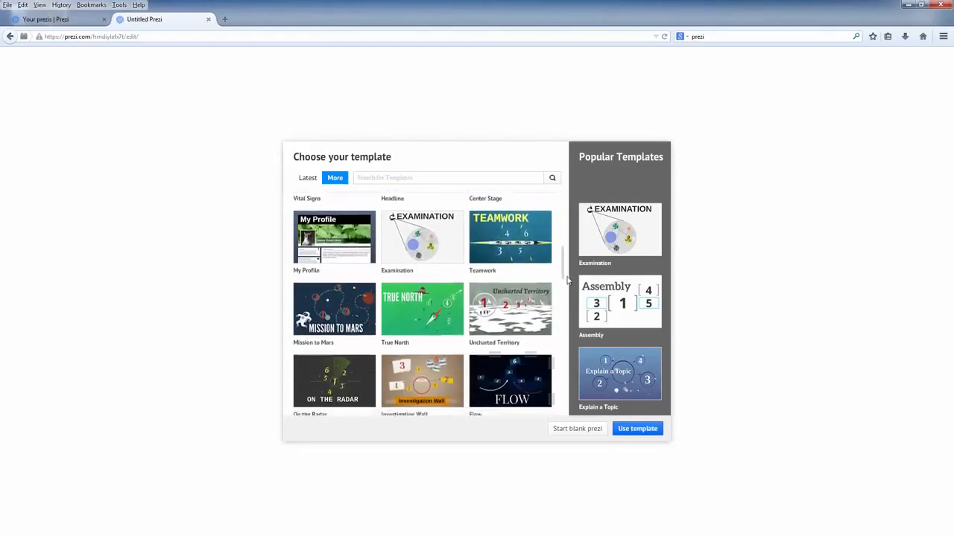
scroll(438, 307, "up", 3)
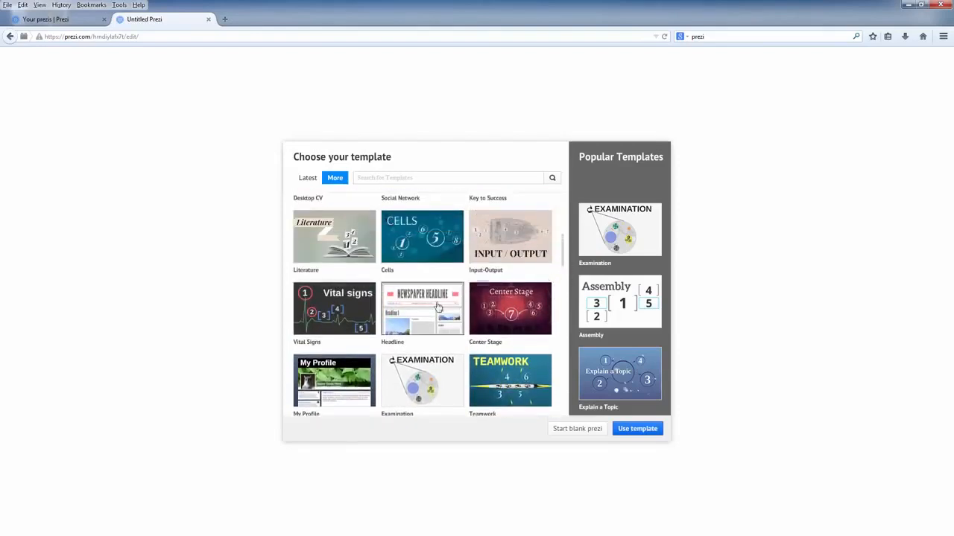
left_click(438, 307)
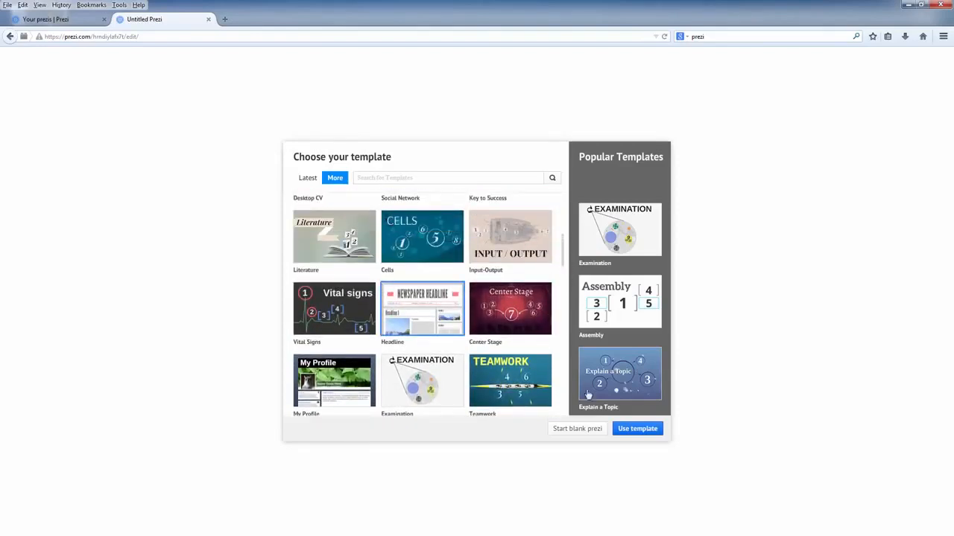
left_click(649, 428)
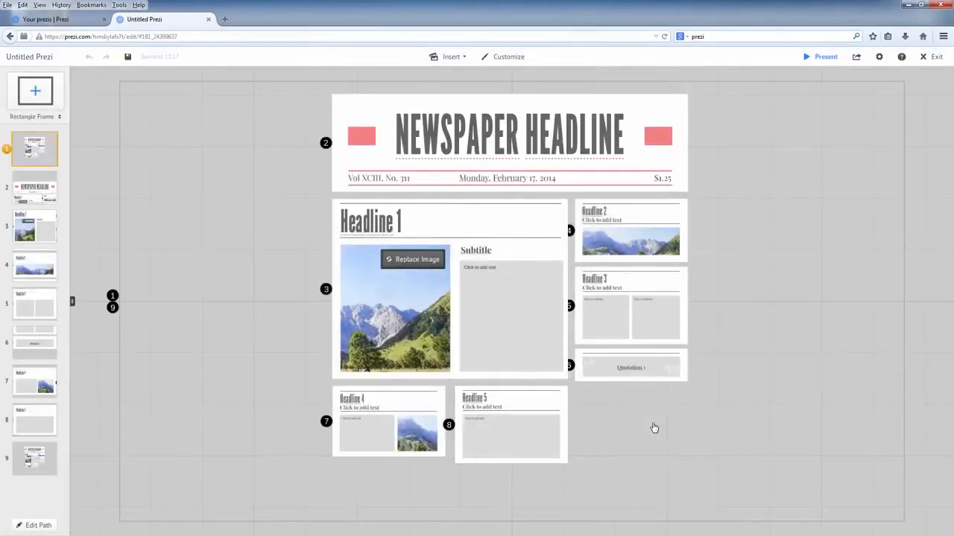
Look through path points 2, 3 and 4 of the newspaper template and return to the first one
left_click(37, 198)
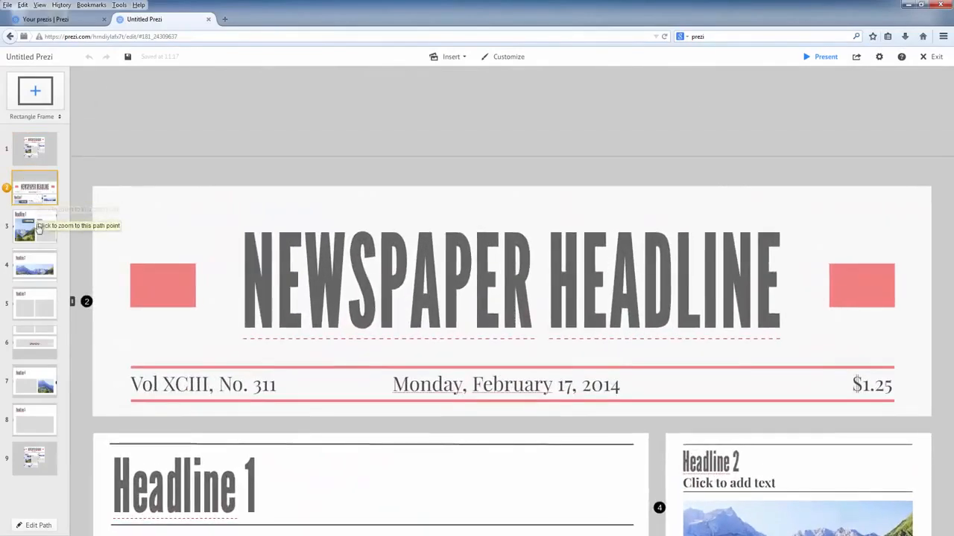
left_click(37, 233)
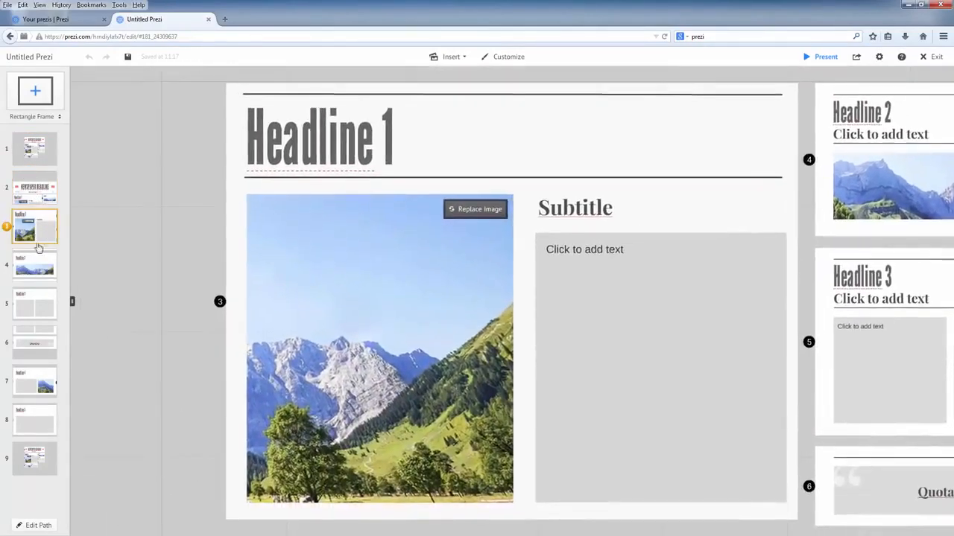
left_click(40, 270)
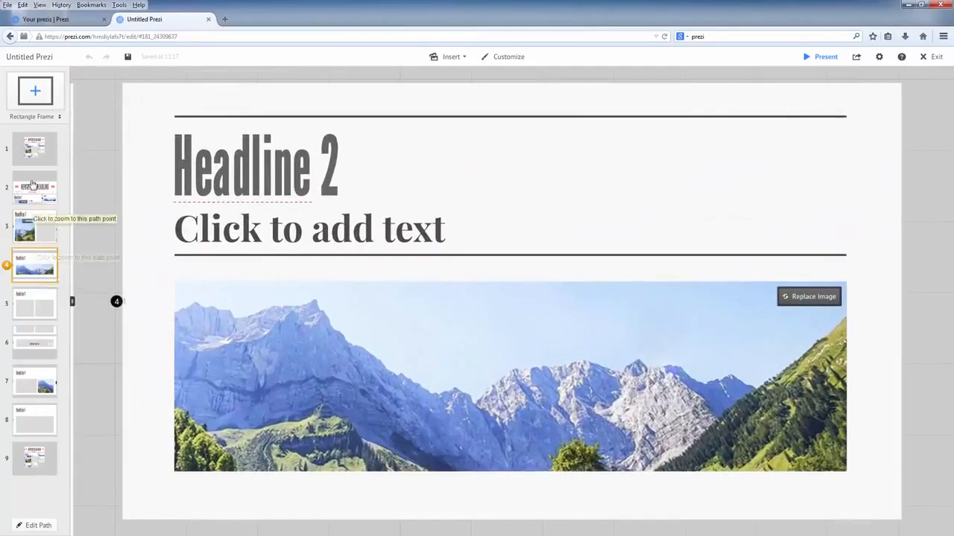
left_click(32, 164)
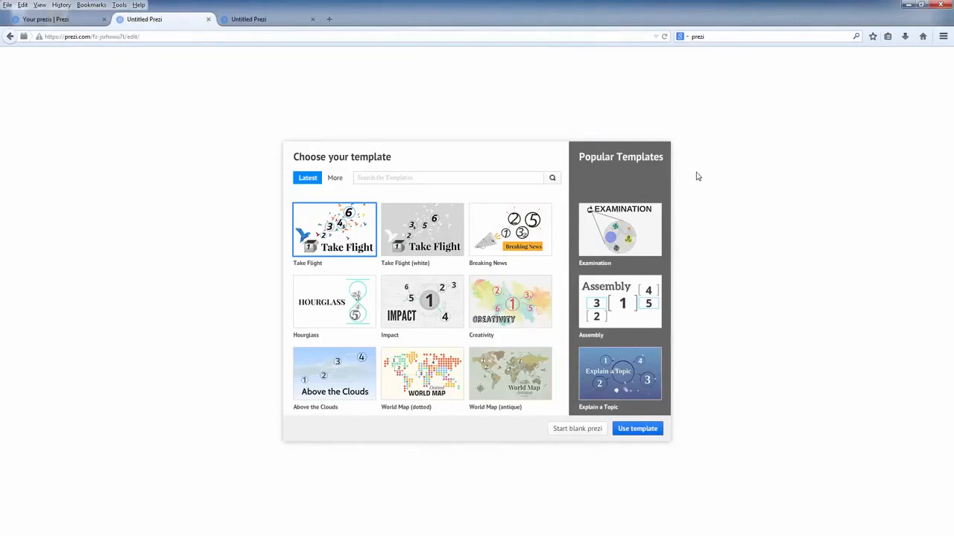
Start a blank prezi and delete its default circle frame together with the placeholder texts
left_click(582, 431)
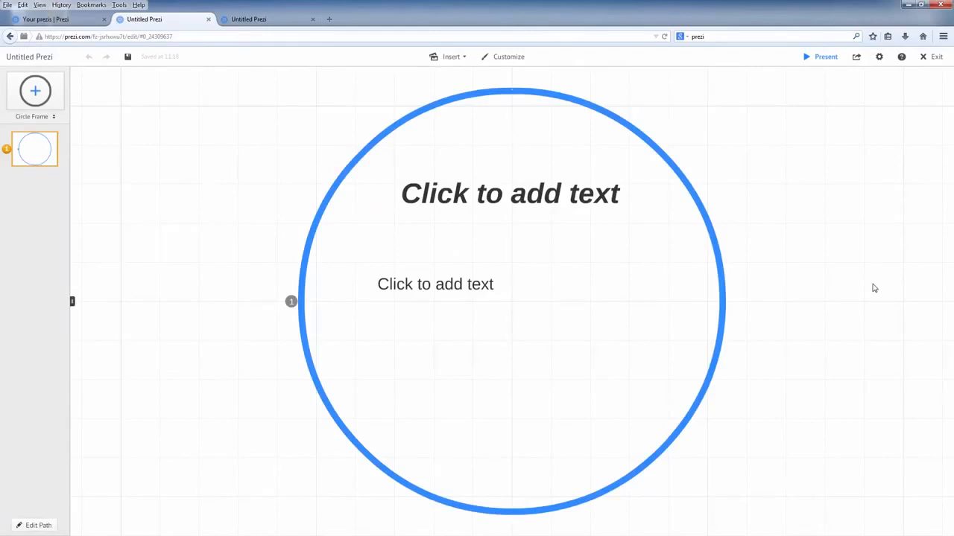
scroll(874, 287, "down", 2)
left_click_drag(870, 286, 726, 288)
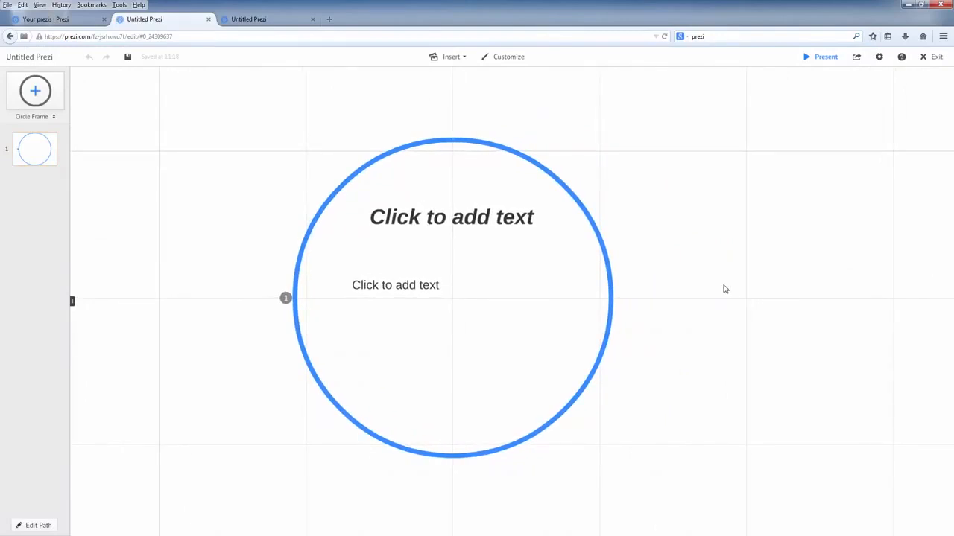
left_click_drag(177, 109, 726, 487)
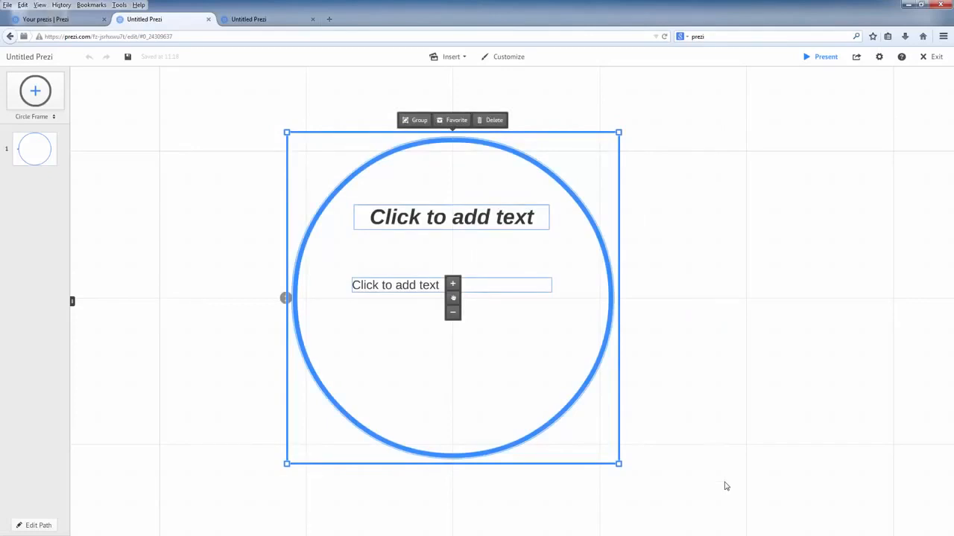
key("Delete")
Apply the Sunset theme to the blank prezi and close the customization options
left_click(502, 59)
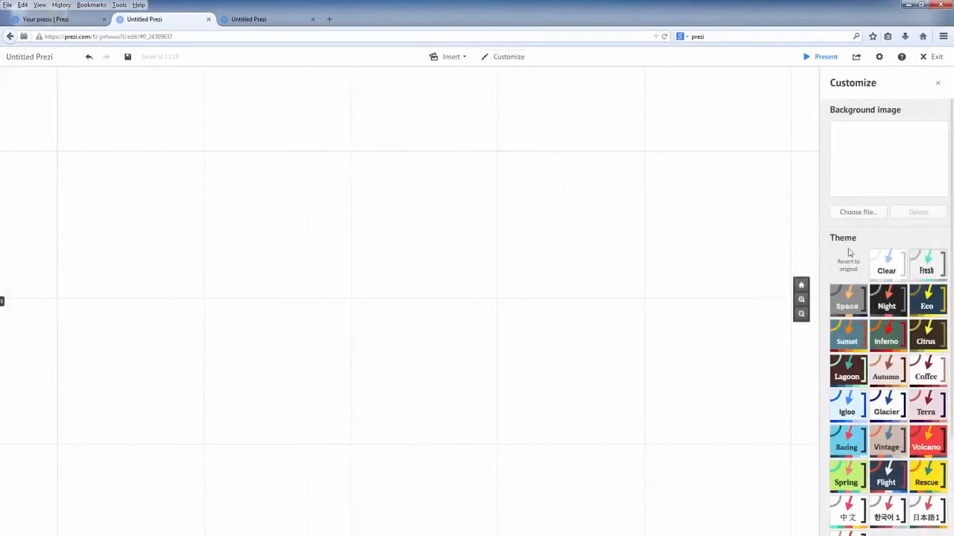
left_click(849, 339)
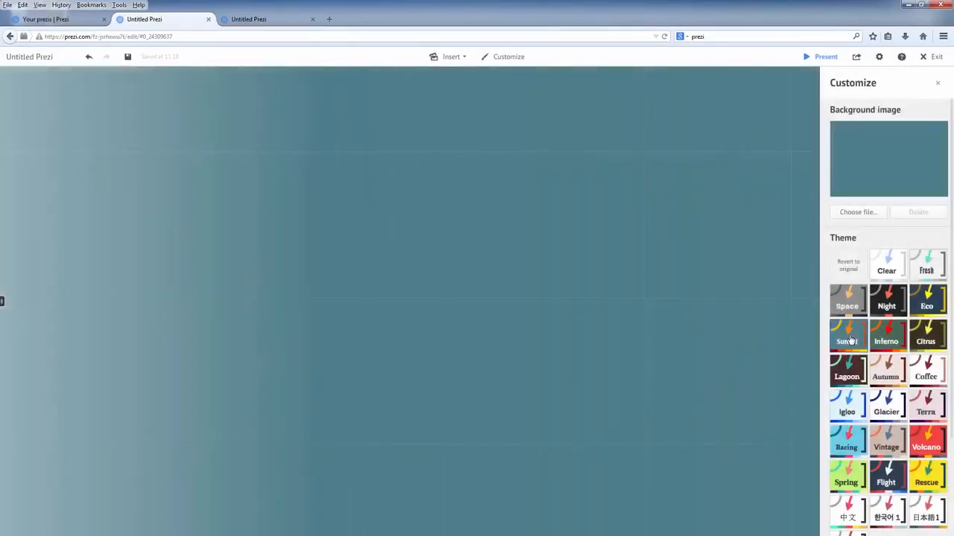
left_click(937, 83)
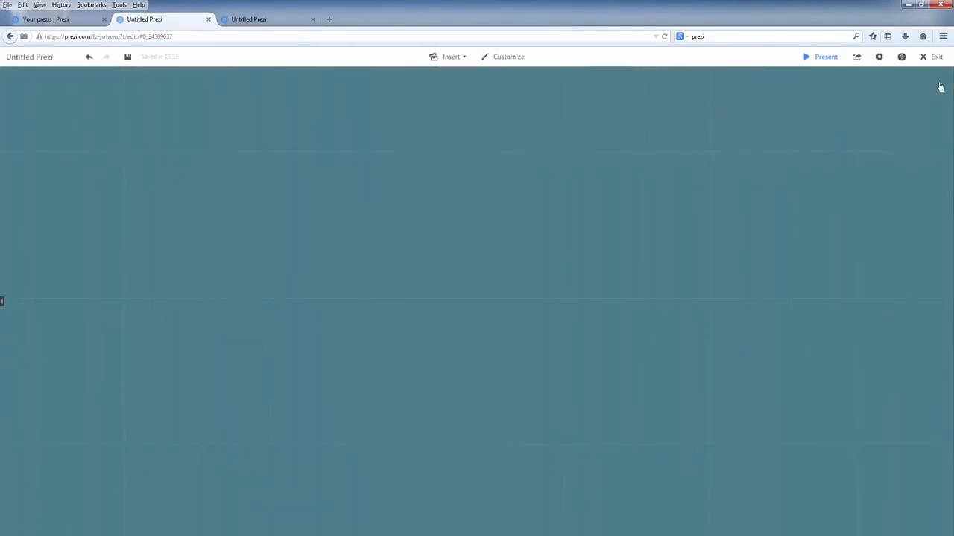
Add the text "Hello World!!!" to the canvas, enlarge it to several times its size and centre it
double_click(384, 259)
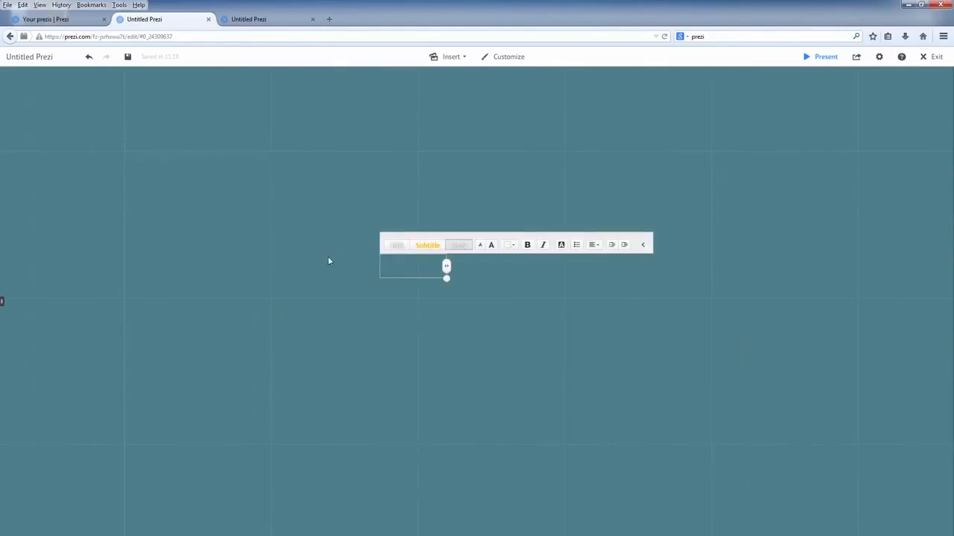
type("Hello World!!!")
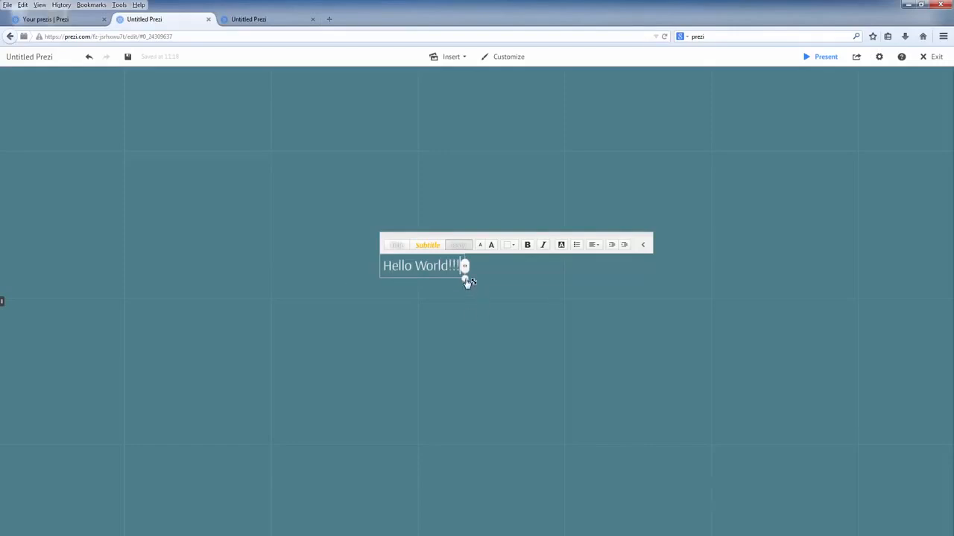
left_click_drag(466, 282, 768, 399)
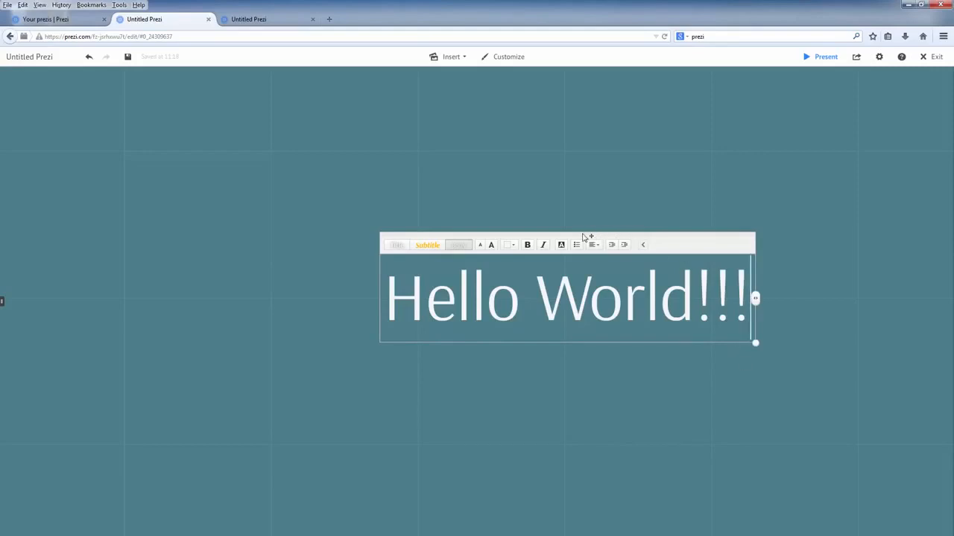
left_click_drag(585, 237, 470, 234)
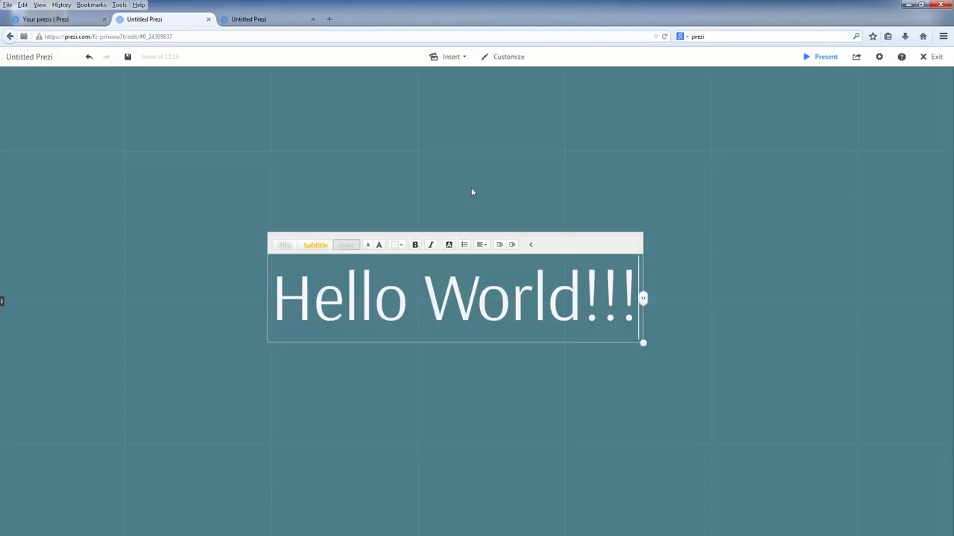
Try the Subtitle and Body styles on the "Hello World!!!" text, settle on Title and colour it black
left_click(282, 246)
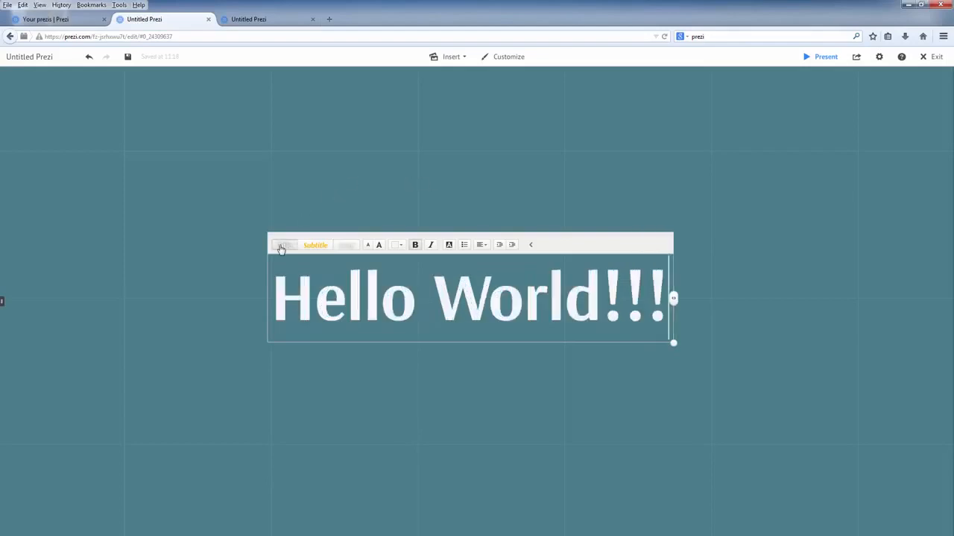
left_click(321, 252)
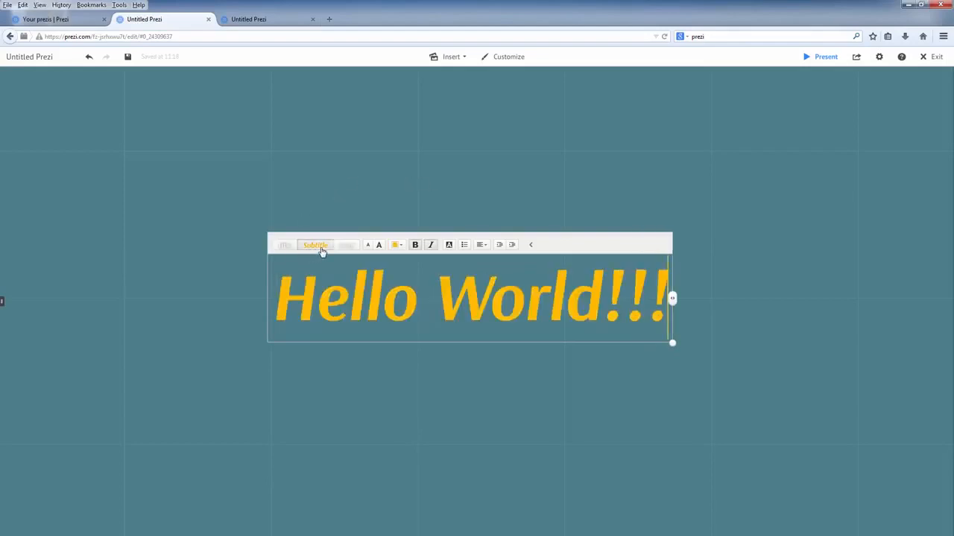
left_click(351, 247)
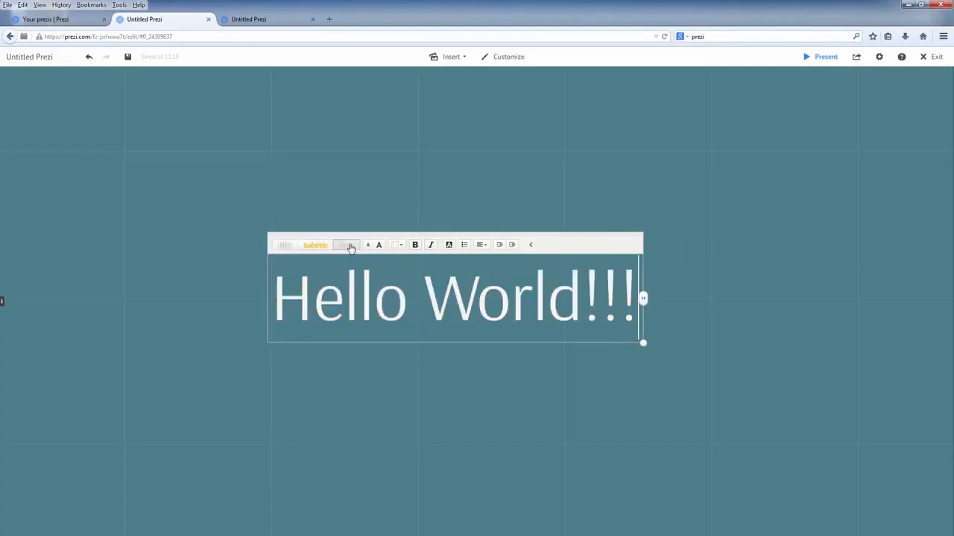
left_click(290, 247)
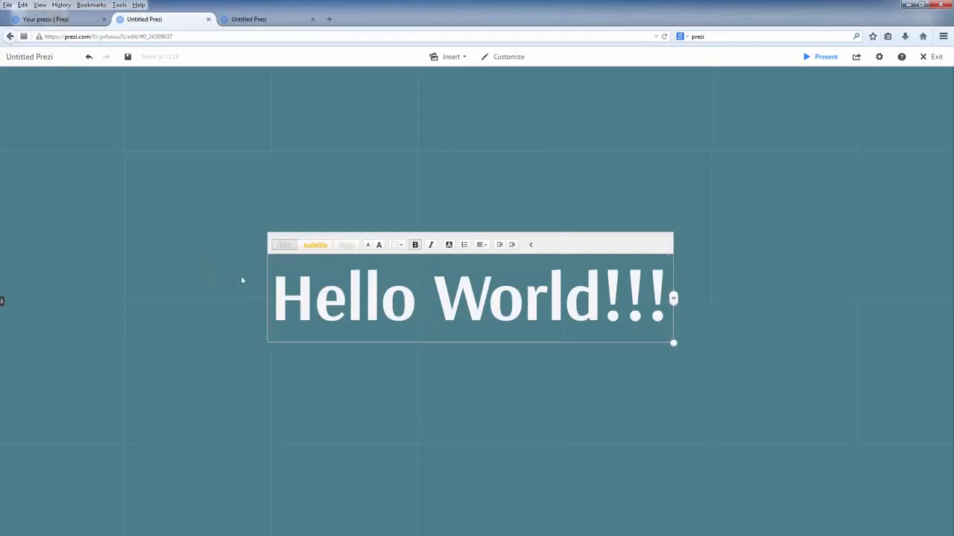
left_click(402, 247)
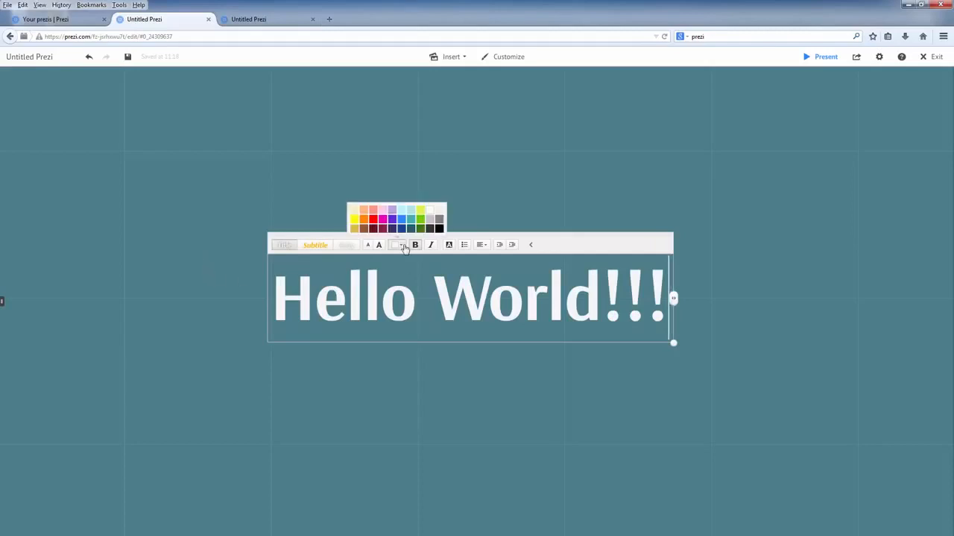
left_click(439, 229)
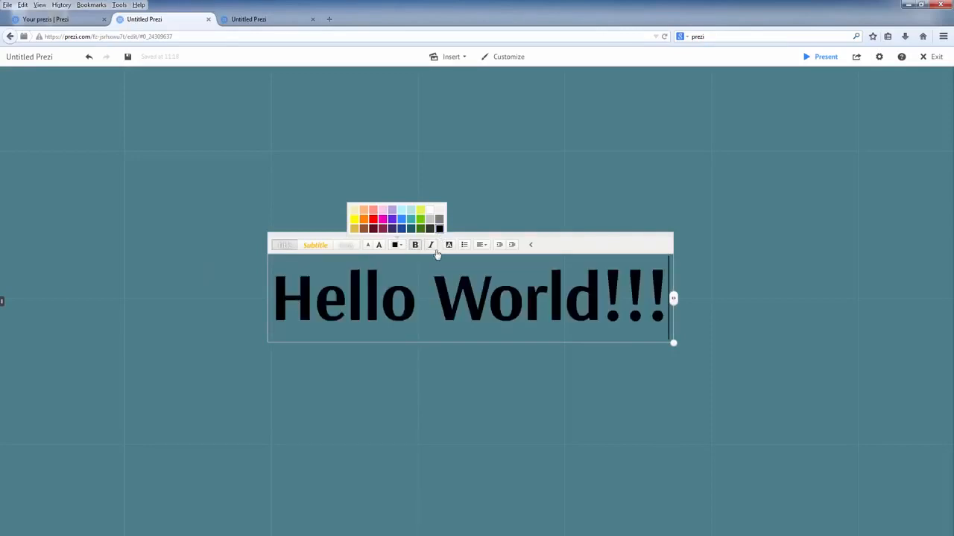
Colour the word "World!!!" white and narrow the text box so that the words wrap onto two lines
left_click(428, 297)
left_click_drag(429, 296, 668, 304)
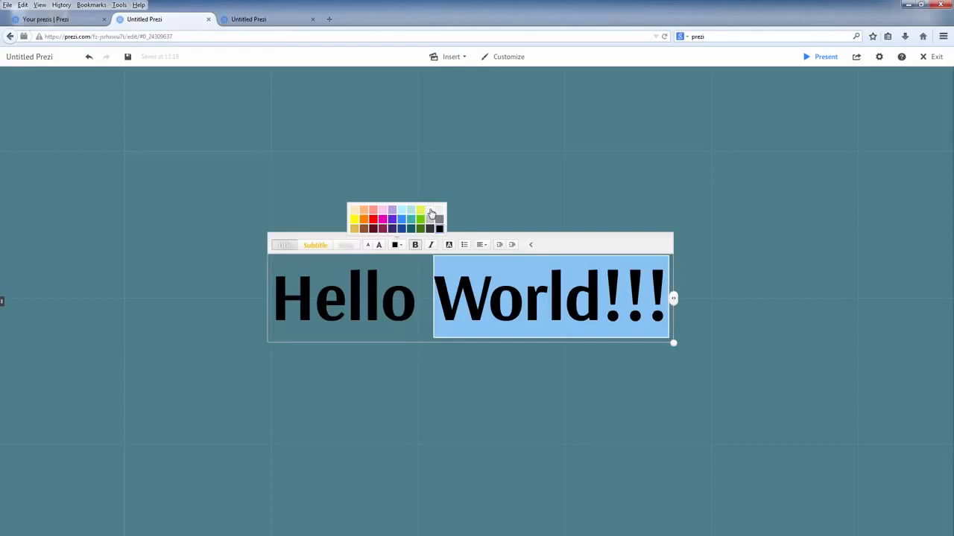
left_click(430, 212)
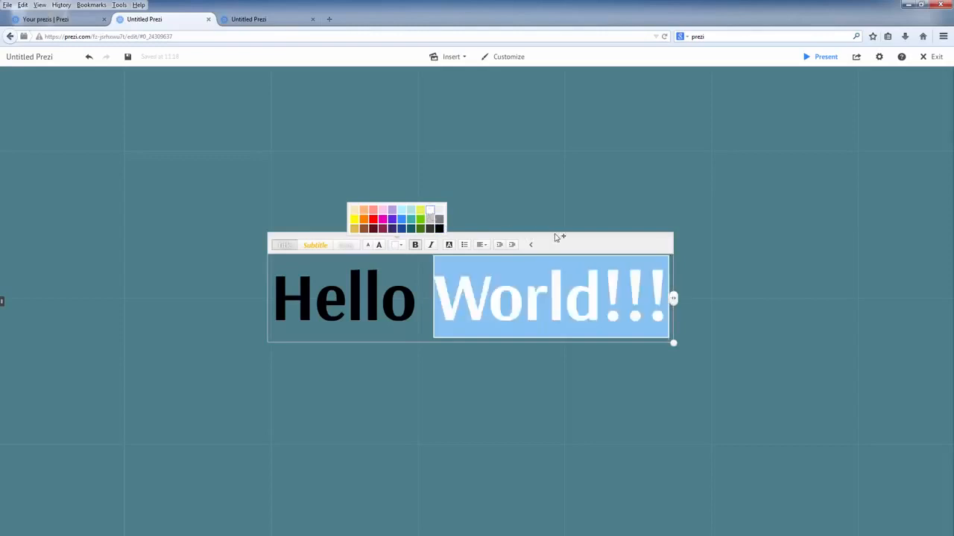
left_click(607, 313)
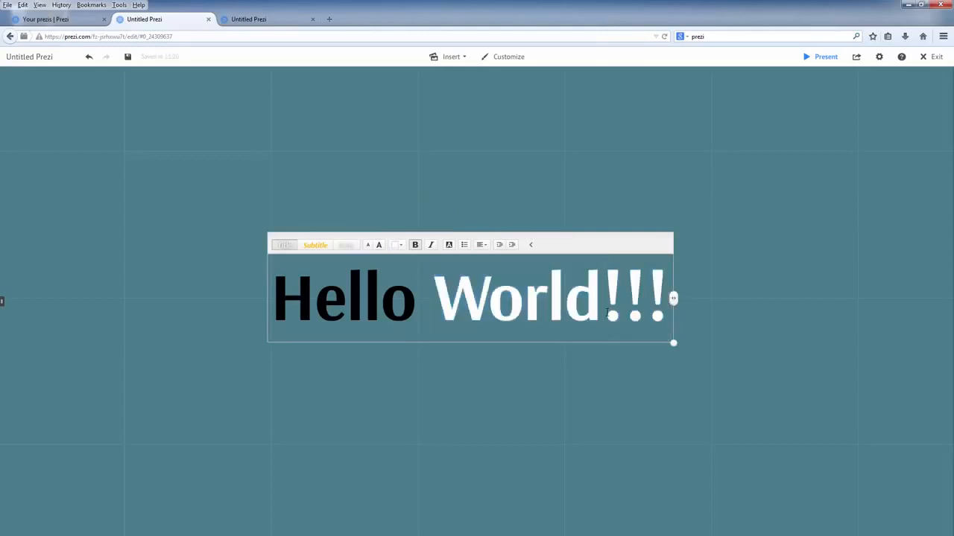
left_click(667, 301)
left_click_drag(674, 300, 555, 304)
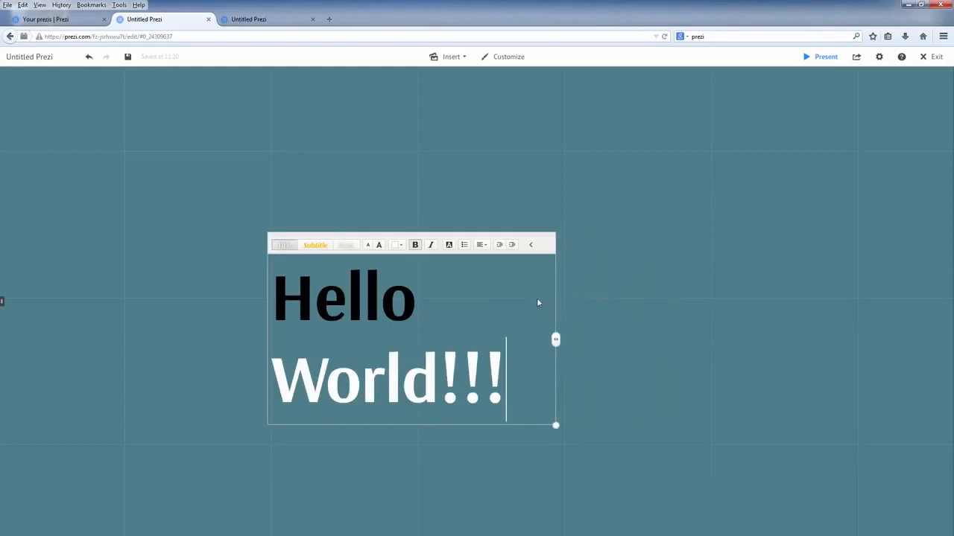
Try a background colour and bullet points on the "Hello World!!!" text, switching each off again, and leave text editing
left_click(449, 245)
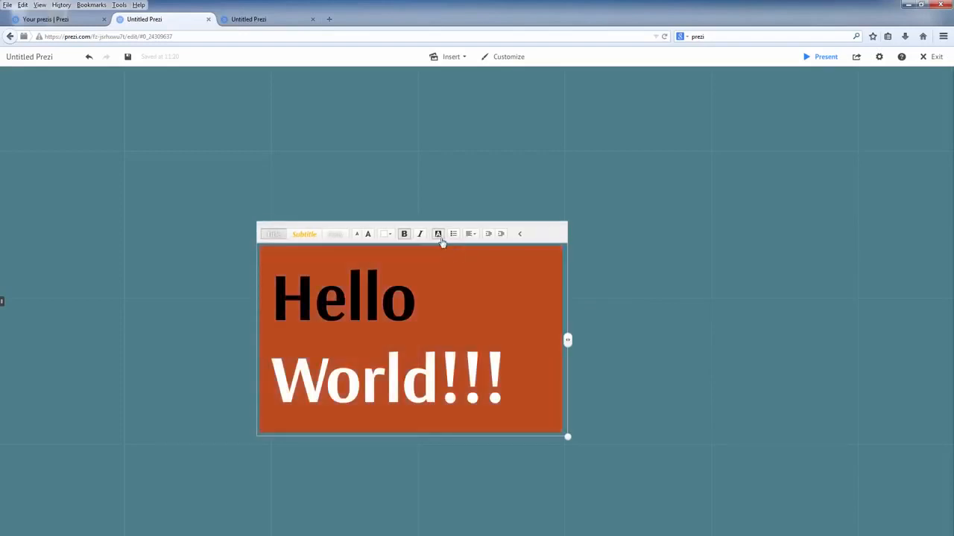
left_click(439, 235)
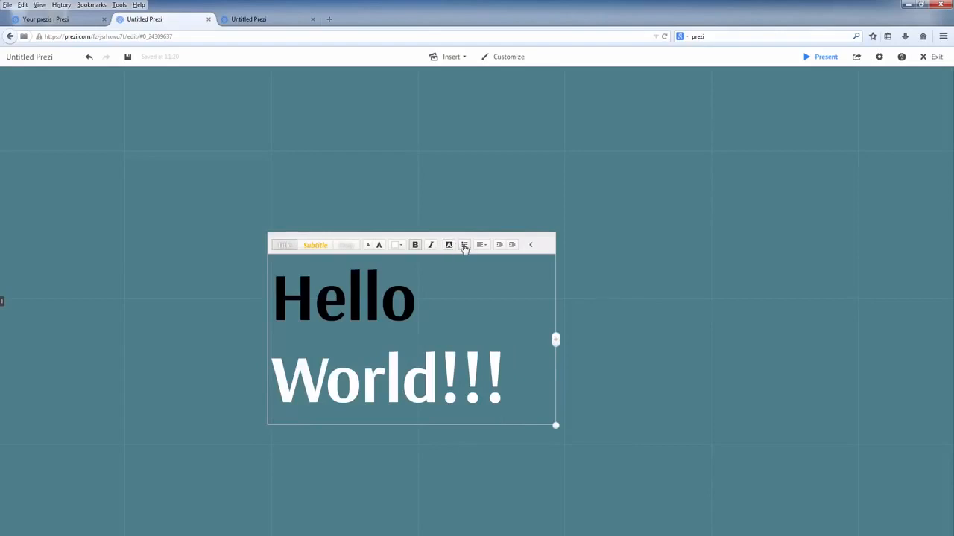
left_click(464, 246)
left_click(464, 245)
left_click(642, 245)
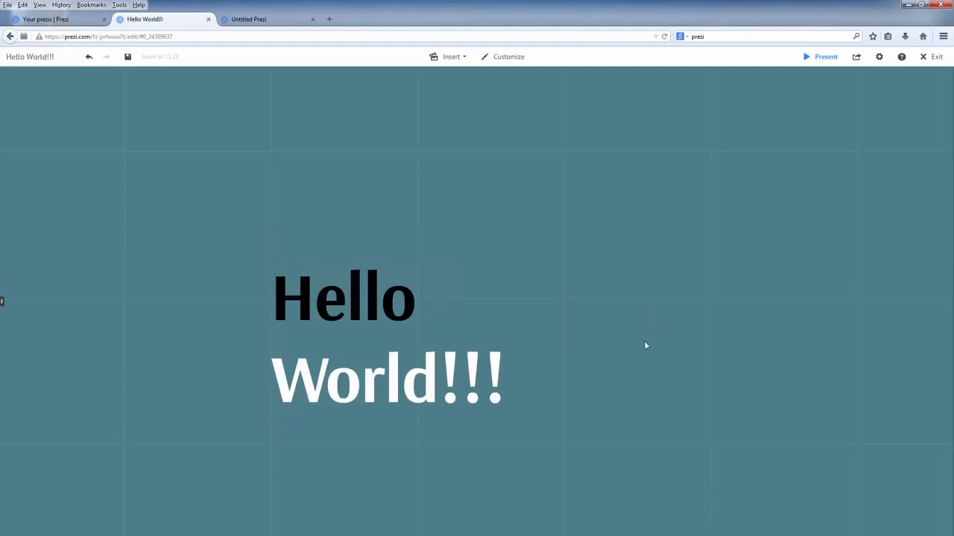
Enlarge the "Hello World!!!" text from its corner and rotate it upside down and back to upright
left_click_drag(645, 345, 722, 287)
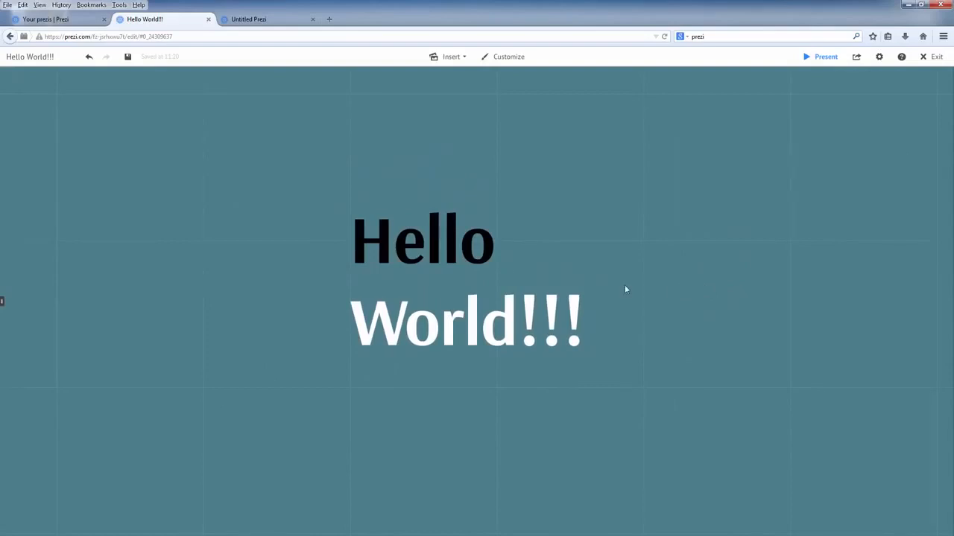
left_click(491, 286)
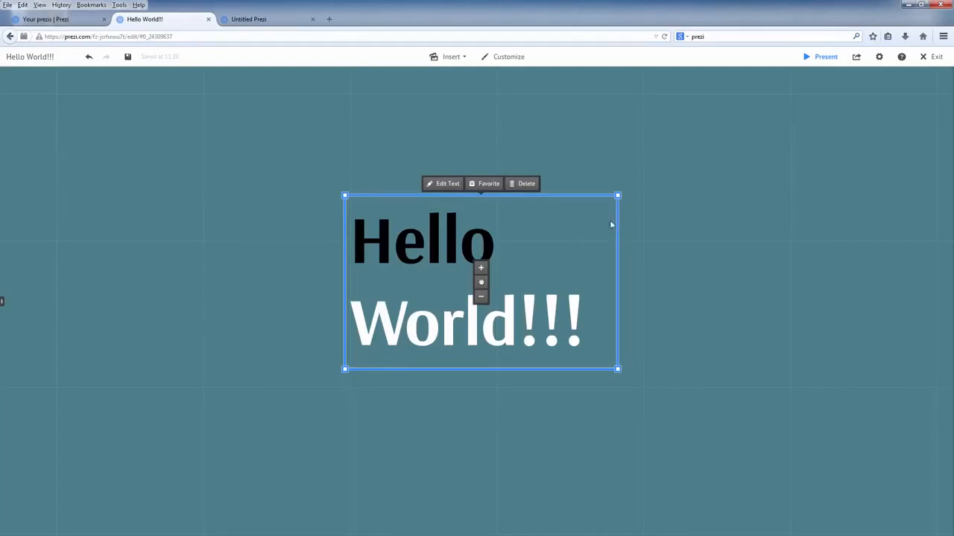
left_click_drag(619, 193, 657, 171)
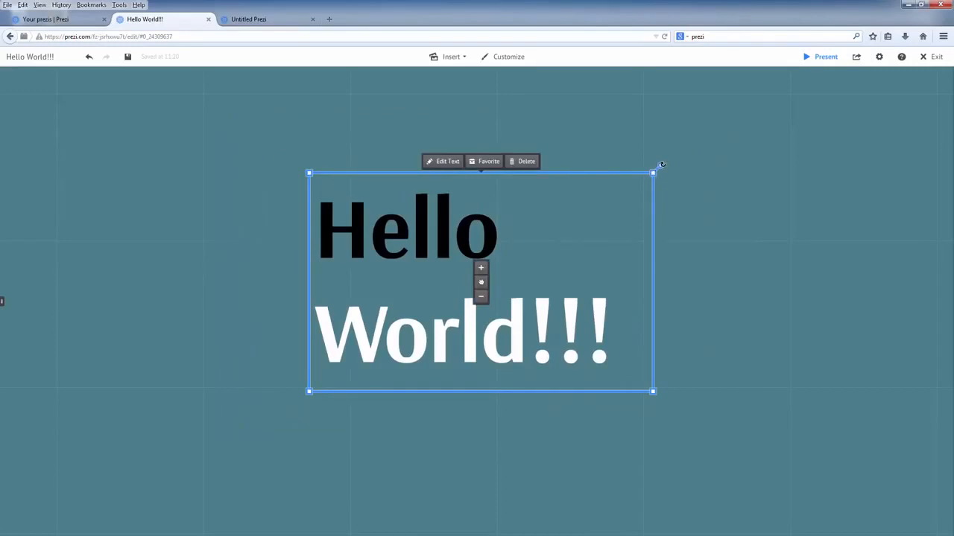
left_click_drag(661, 164, 687, 334)
left_click_drag(602, 322, 437, 294)
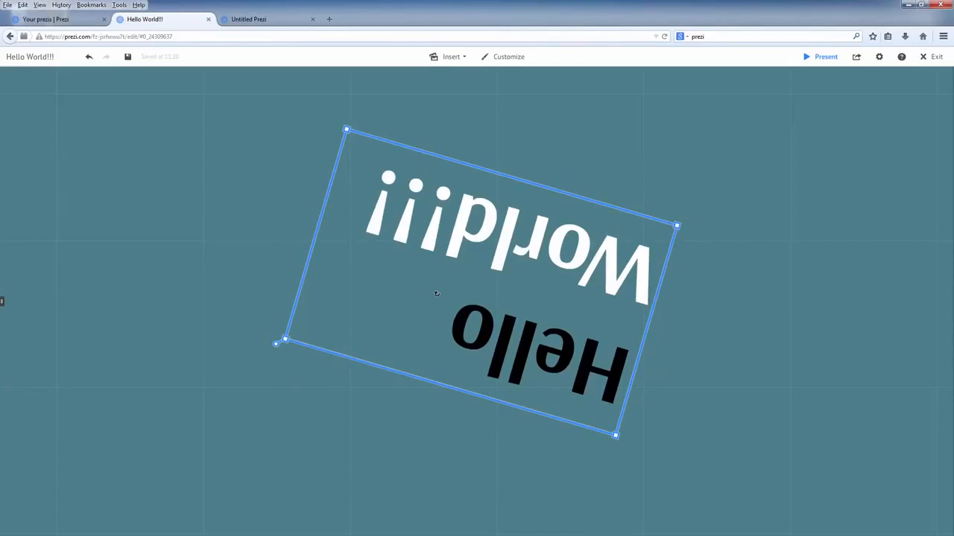
left_click_drag(437, 294, 522, 255)
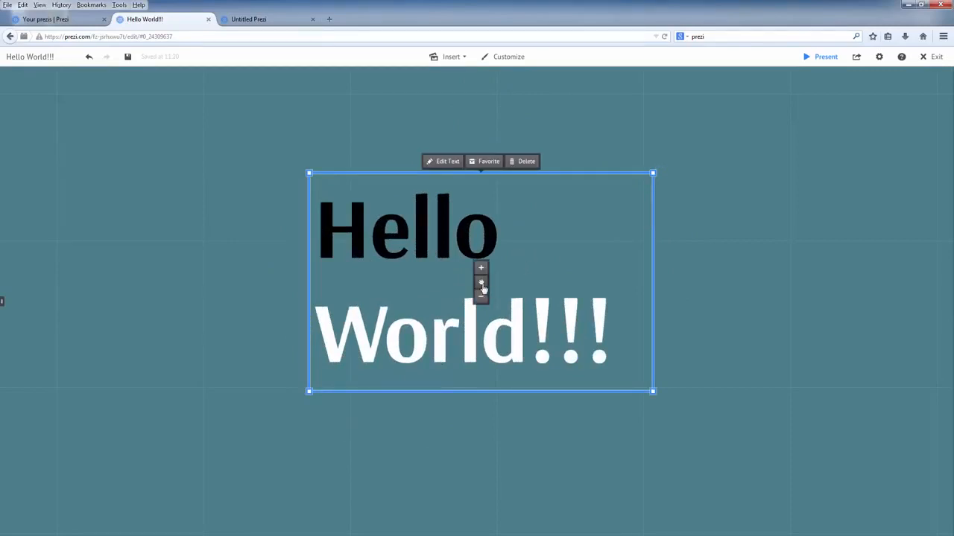
Move the "Hello World!!!" text slightly up and to the left, and scale it down and up again
mouse_move(482, 284)
left_mouse_down()
mouse_move(432, 268)
mouse_move(402, 287)
mouse_move(460, 298)
mouse_move(467, 279)
left_mouse_up()
left_click(465, 289)
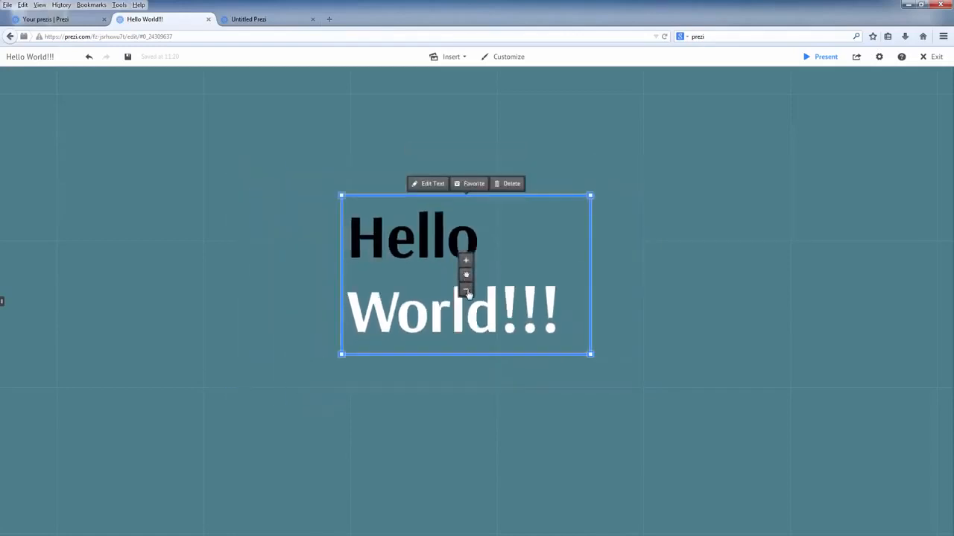
left_click(465, 261)
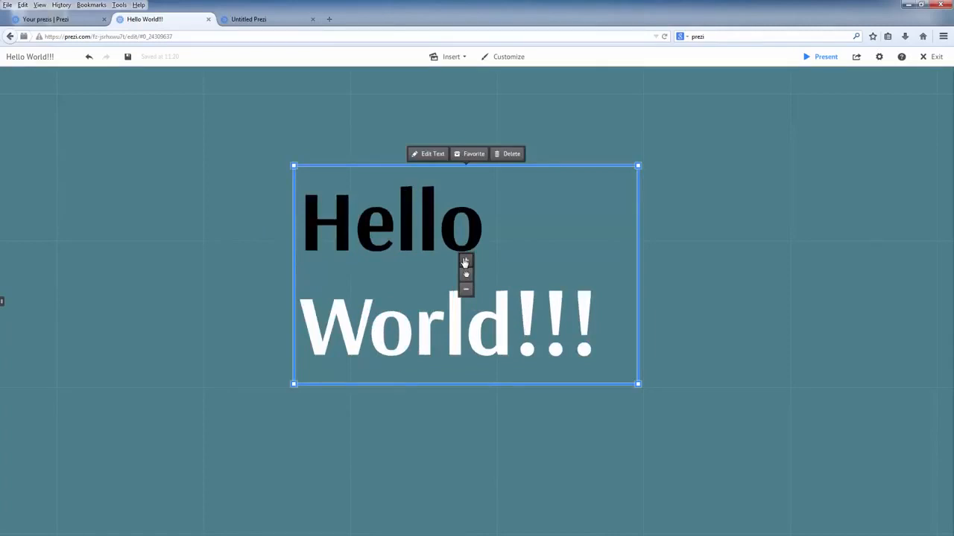
Edit the text so "Hello World!!!" fits on a single line, and paste a copy of it below
left_click(436, 154)
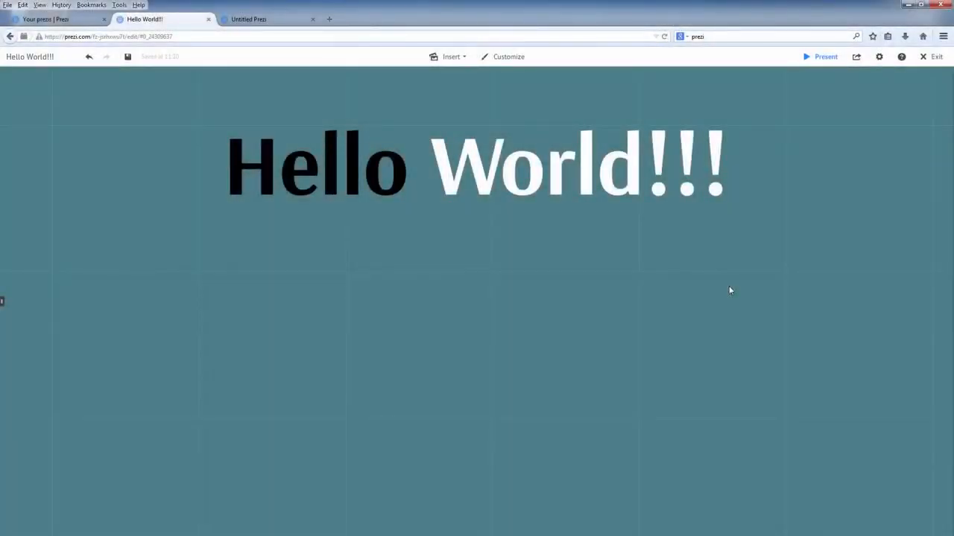
left_click(480, 175)
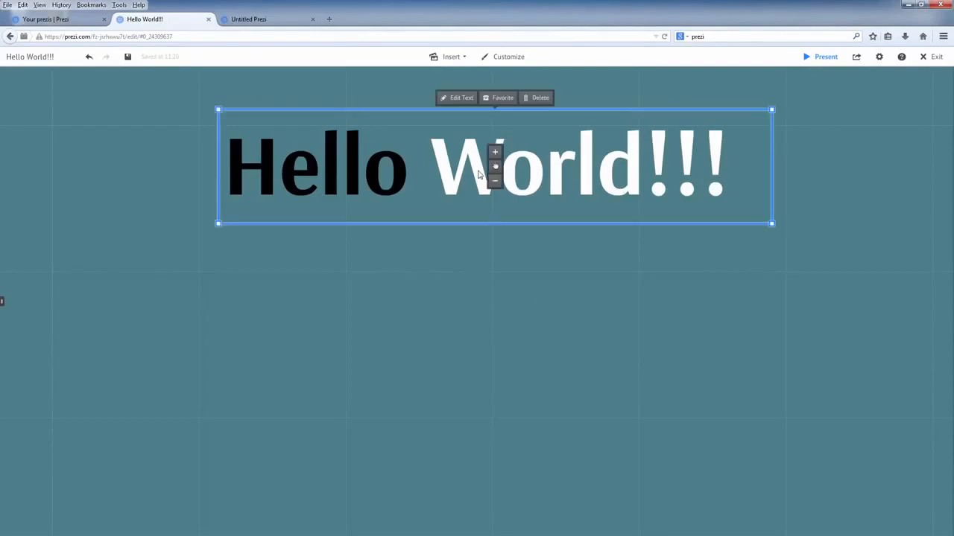
left_click(482, 327)
key("ctrl+v")
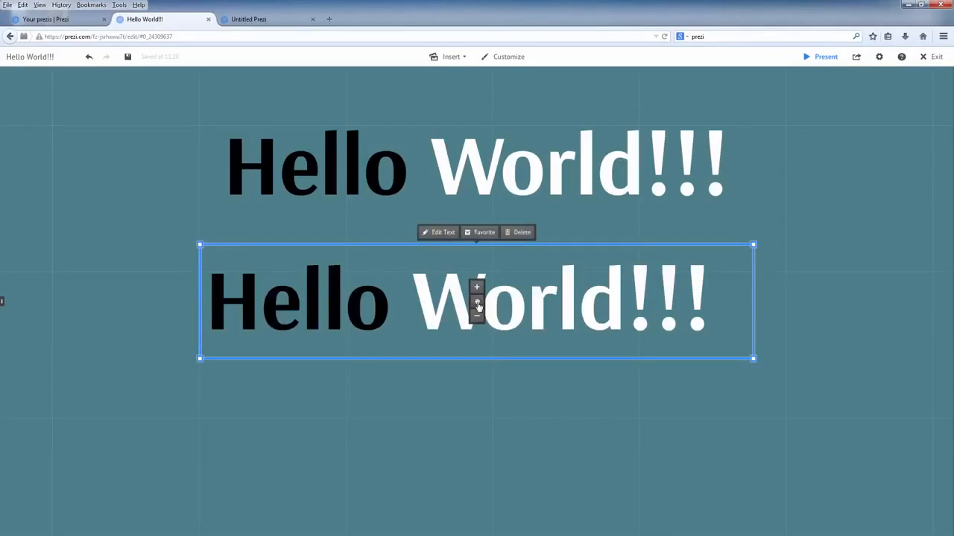
Copy the second "Hello World!!!" text and paste it as a third line beneath the other two
right_click(477, 303)
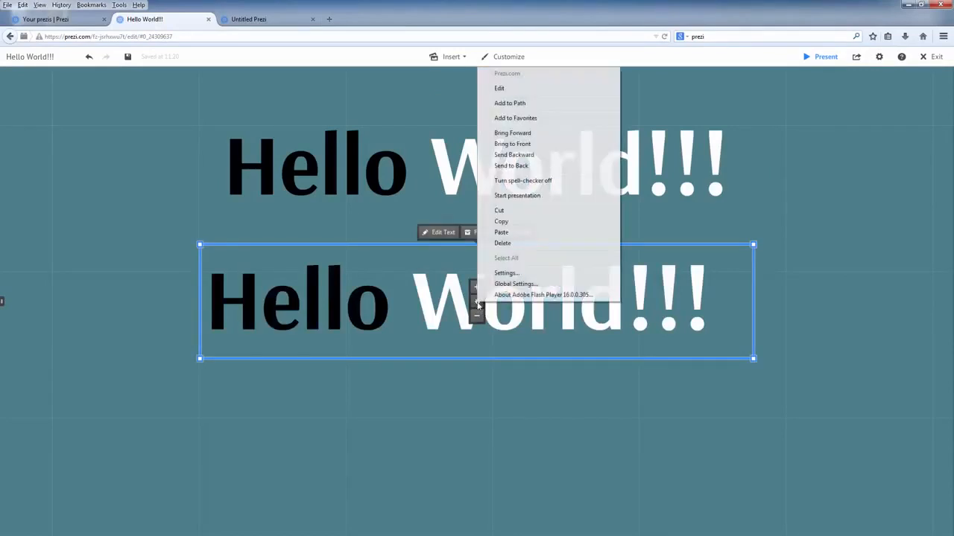
left_click(502, 221)
left_click(473, 408)
right_click(457, 415)
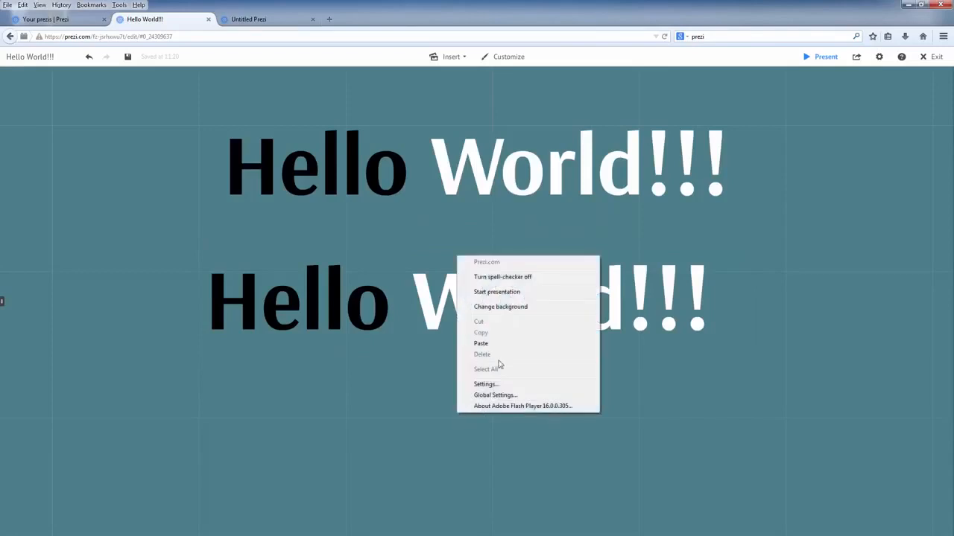
left_click(499, 342)
left_click_drag(456, 409, 471, 426)
left_click(863, 364)
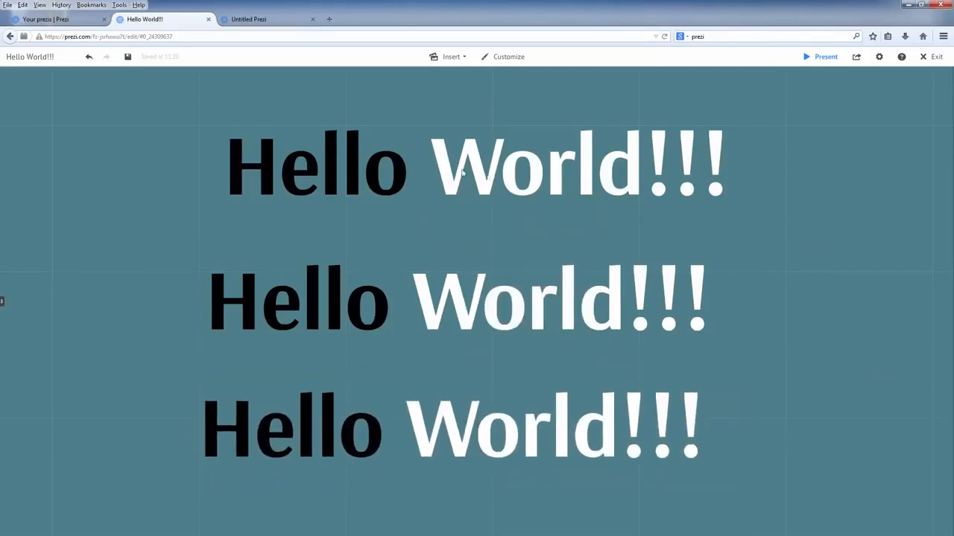
Select all three "Hello World!!!" texts together and group them
scroll(456, 170, "down", 1)
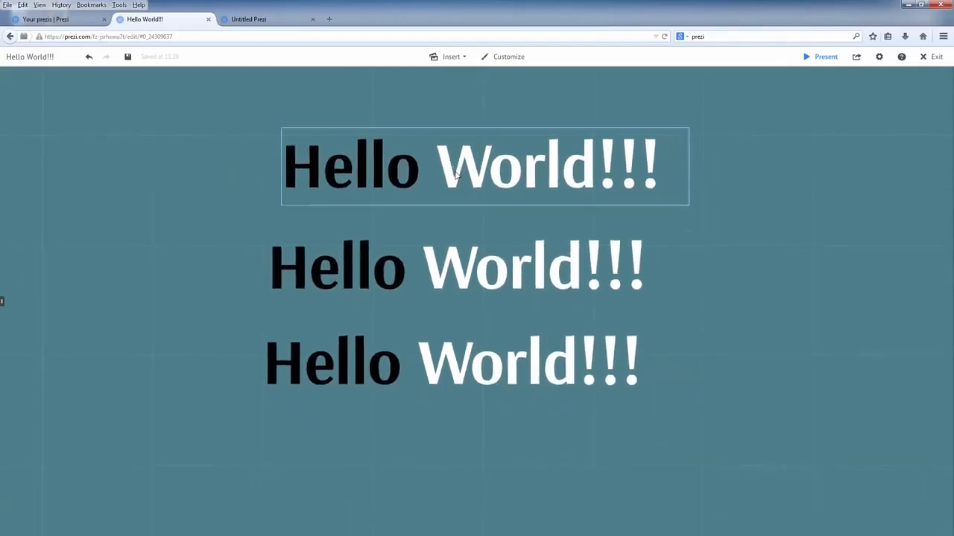
left_click(456, 173)
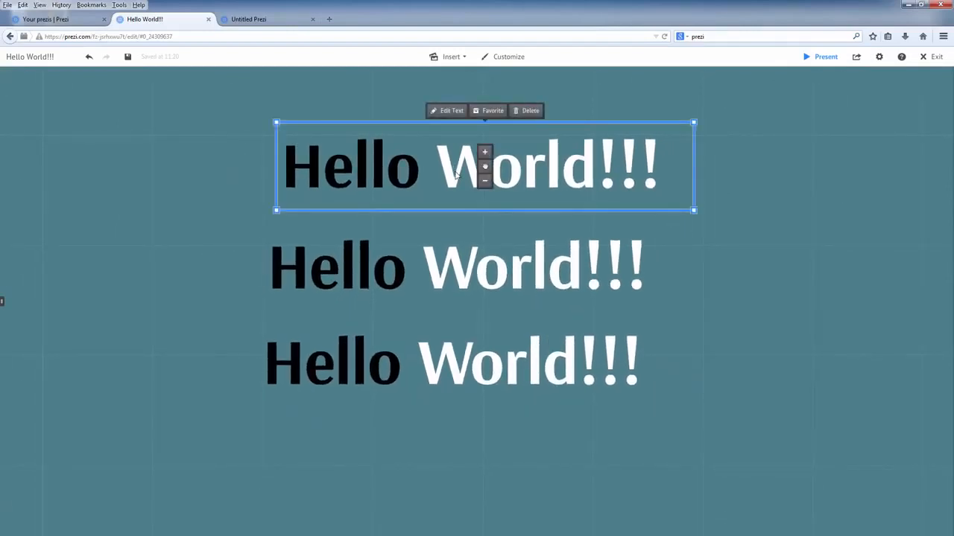
left_click(458, 276, "shift")
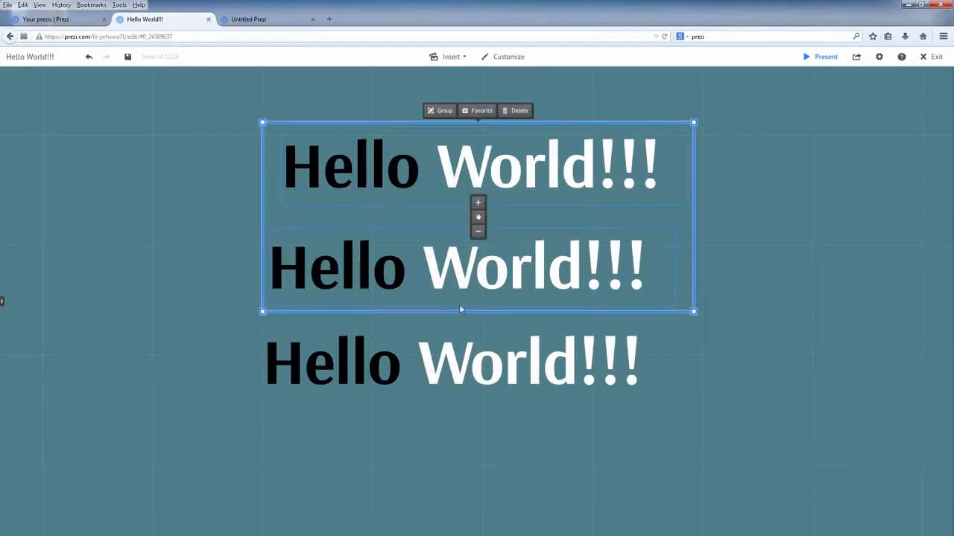
left_click(461, 371, "shift")
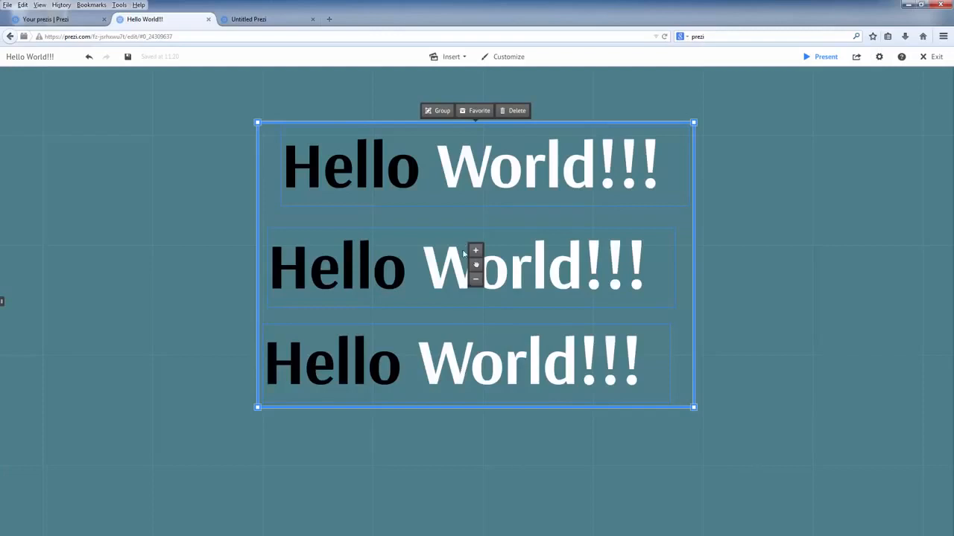
left_click(442, 112)
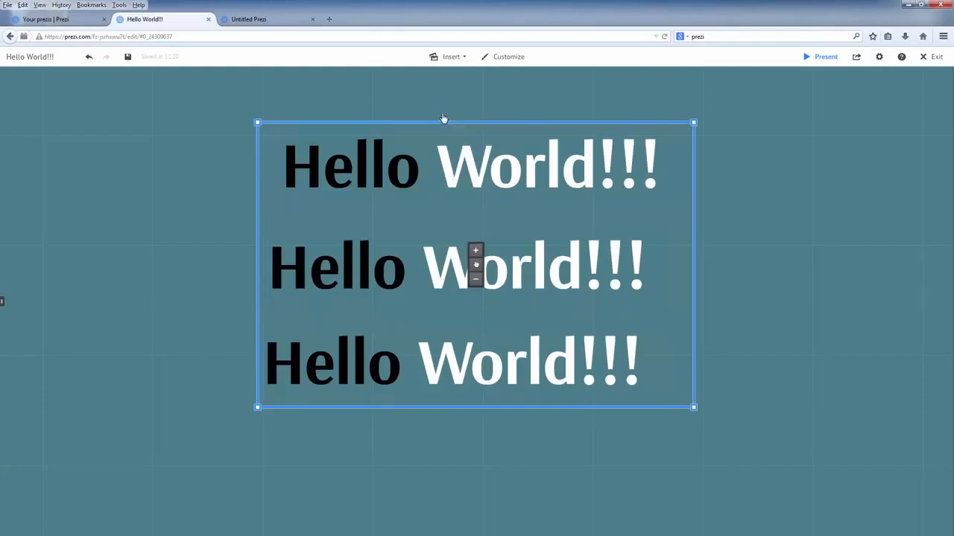
left_click(354, 94)
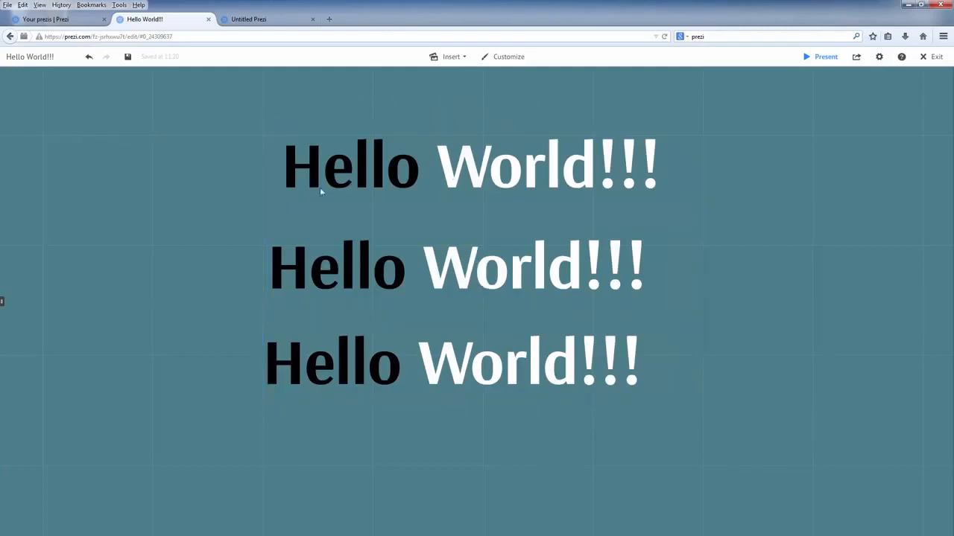
Move the grouped texts slightly down and to the right, and ungroup them
left_click(350, 185)
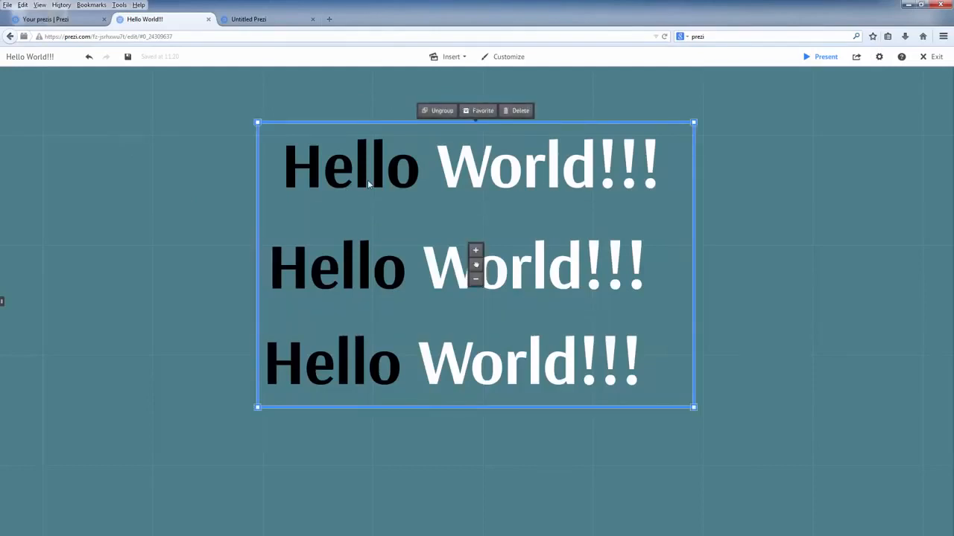
left_click_drag(475, 265, 489, 295)
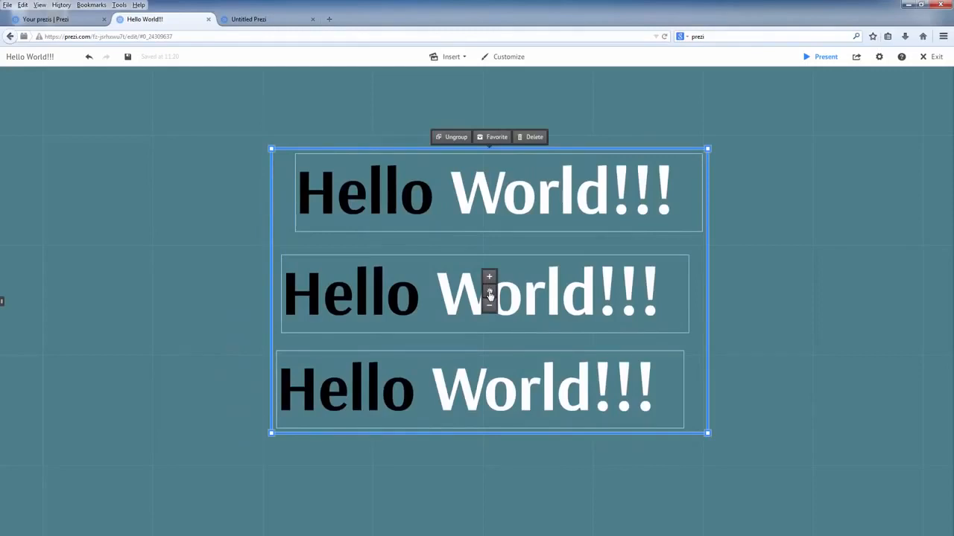
left_click(451, 137)
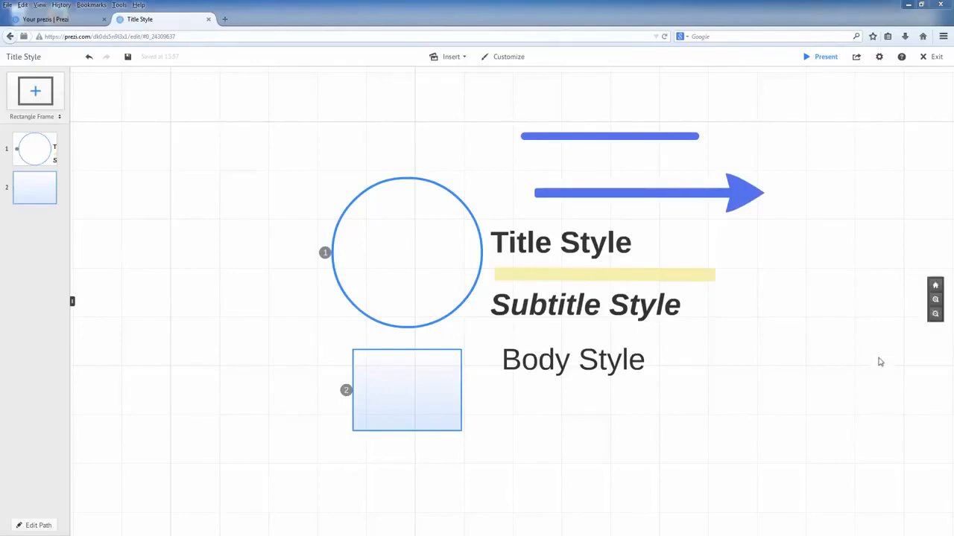
Try the Sunset theme on the Title Style prezi and change it to the Spring theme
left_click_drag(879, 362, 698, 374)
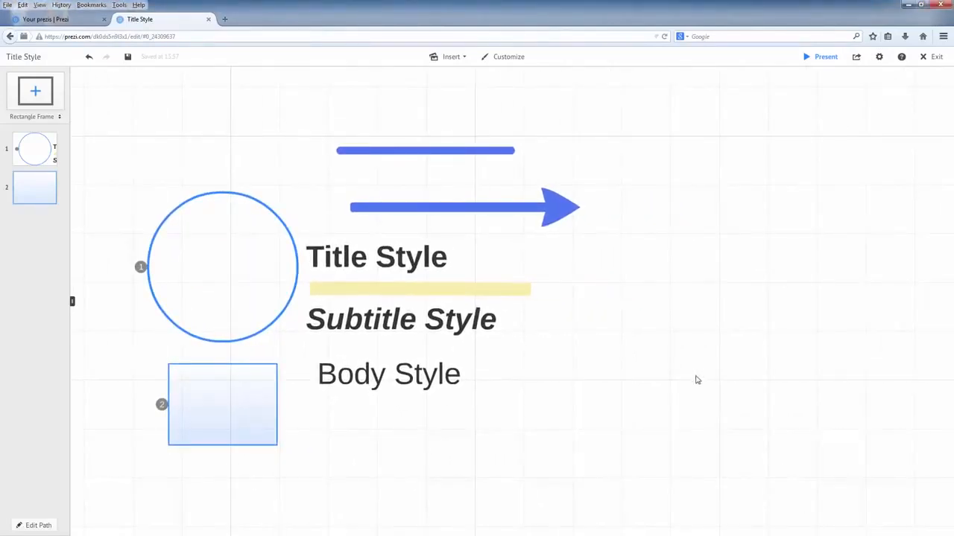
left_click(505, 64)
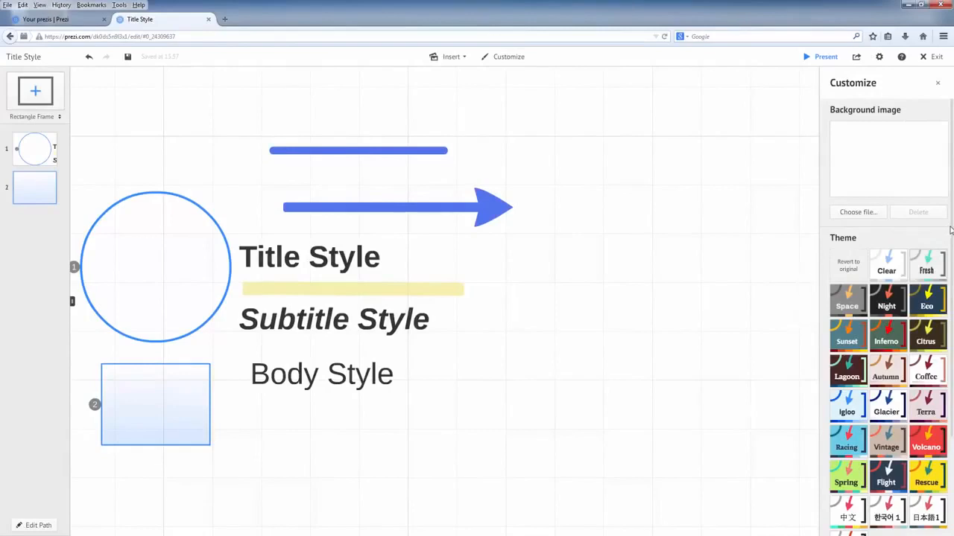
scroll(951, 250, "down", 3)
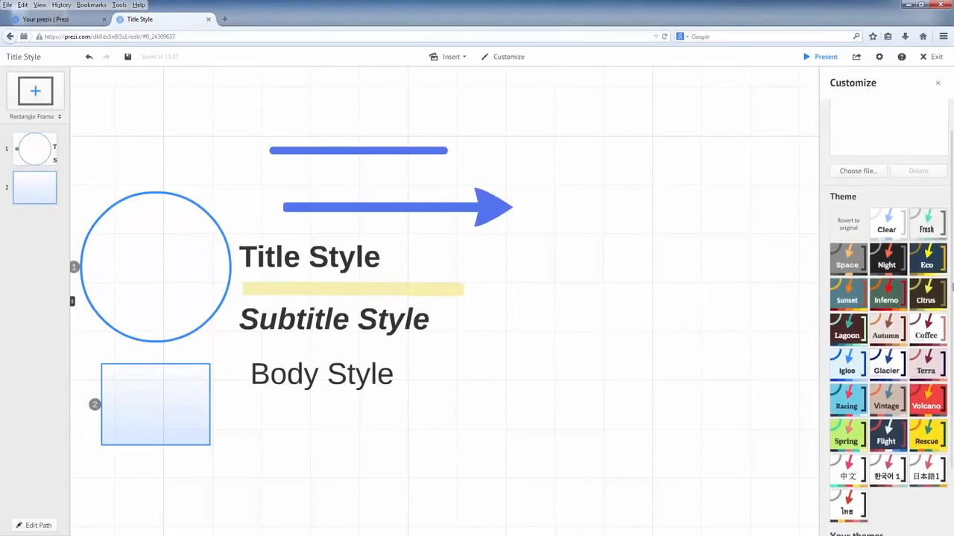
scroll(951, 311, "down", 1)
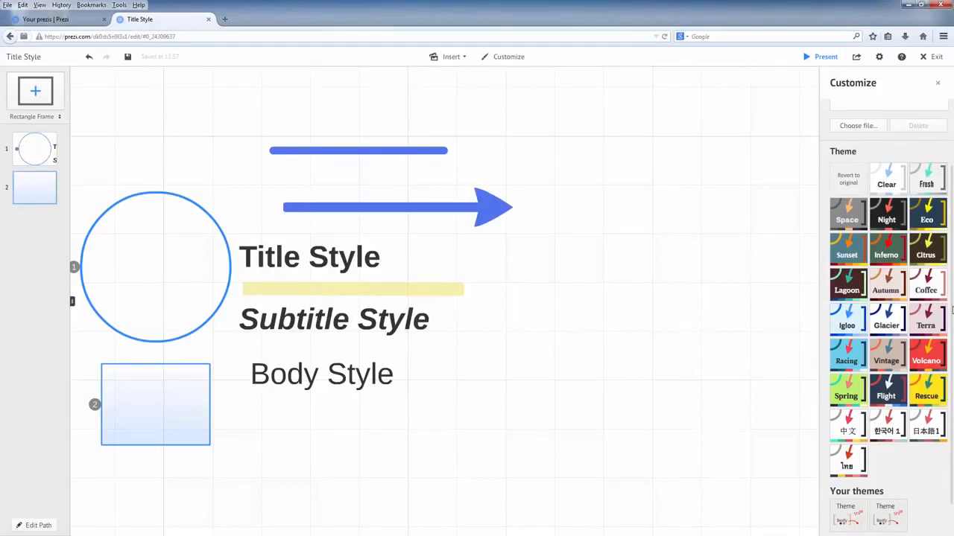
left_click(842, 257)
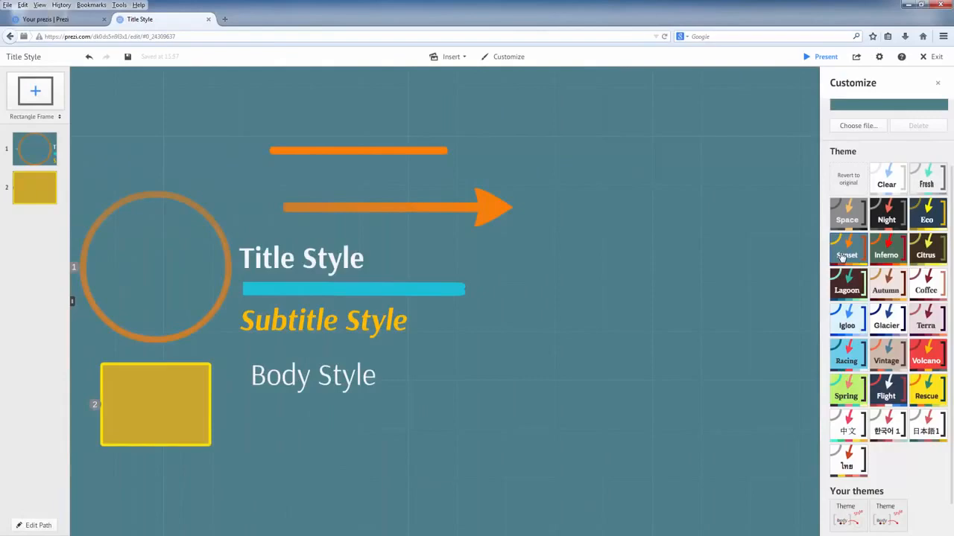
left_click(848, 389)
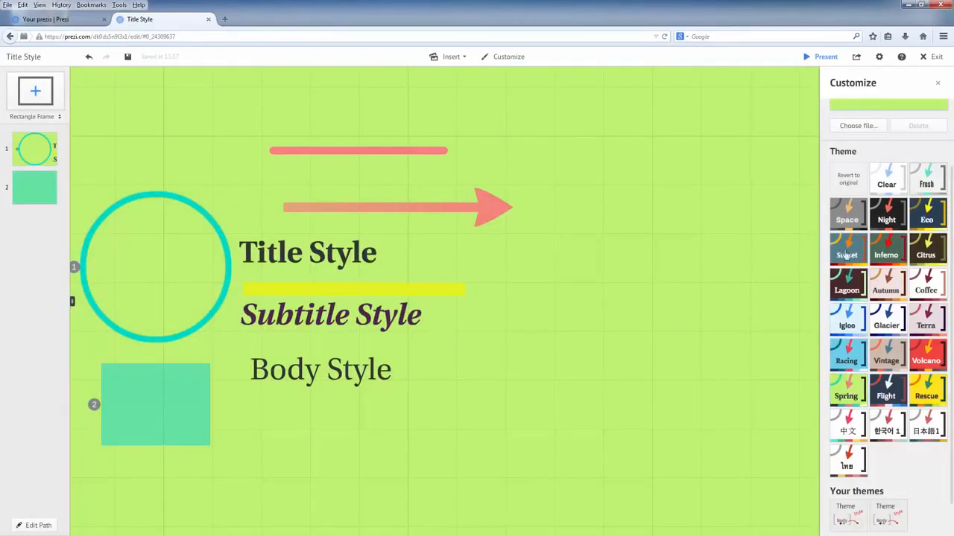
Revert the Title Style prezi to its original theme and open the advanced theme settings
left_click(848, 181)
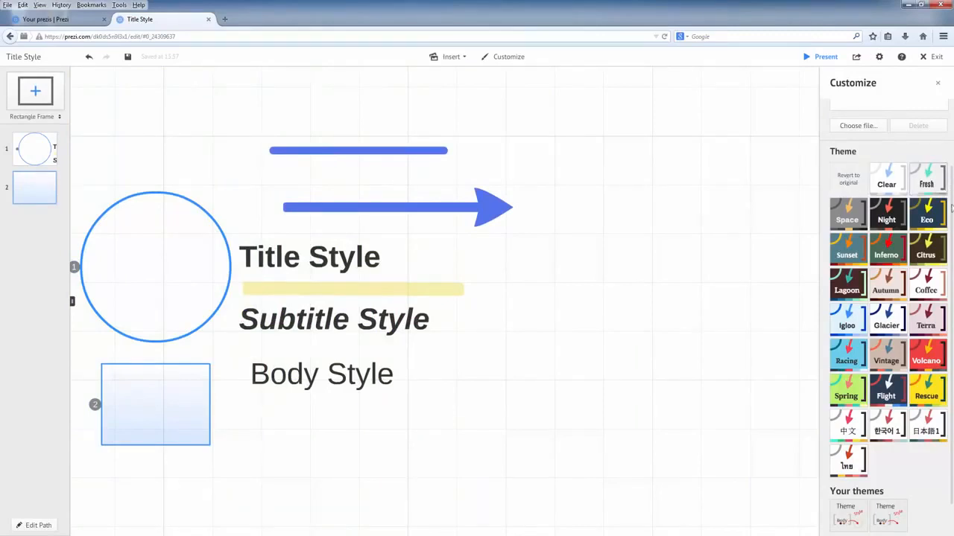
scroll(952, 223, "down", 1)
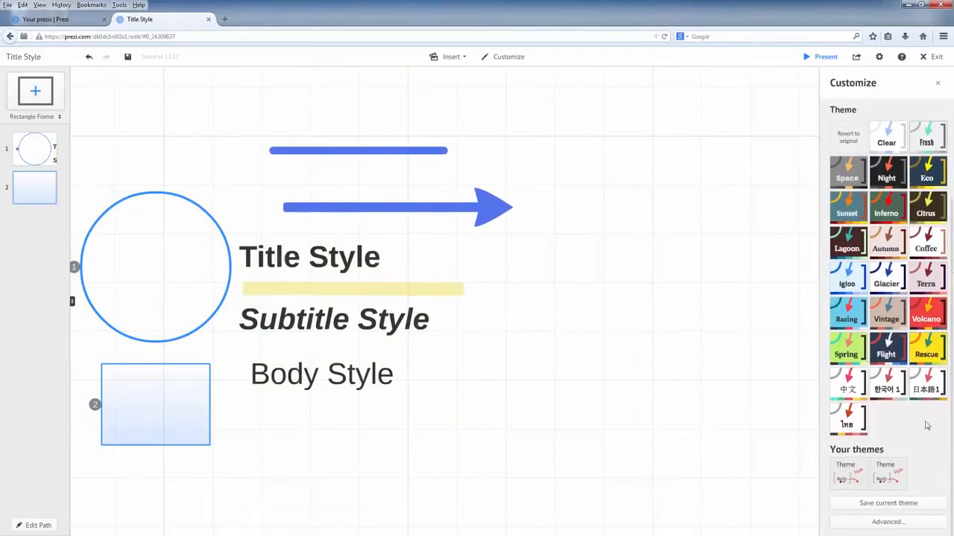
left_click(938, 525)
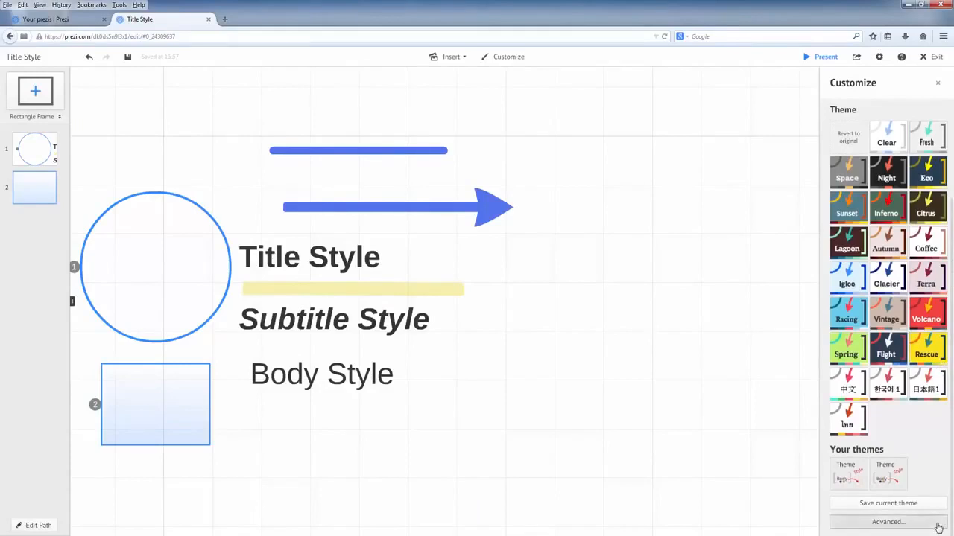
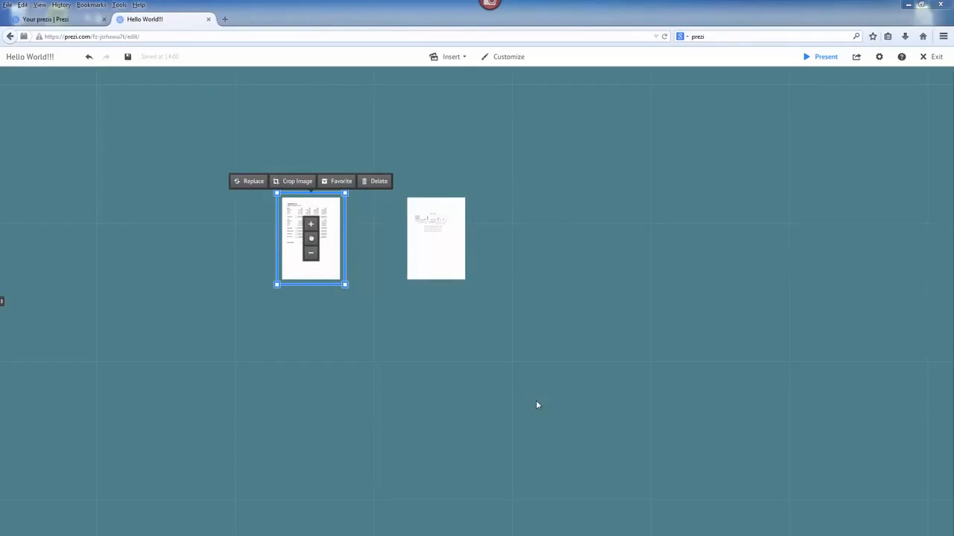
Move the chart page closer to the budget table page
scroll(230, 225, "up", 3)
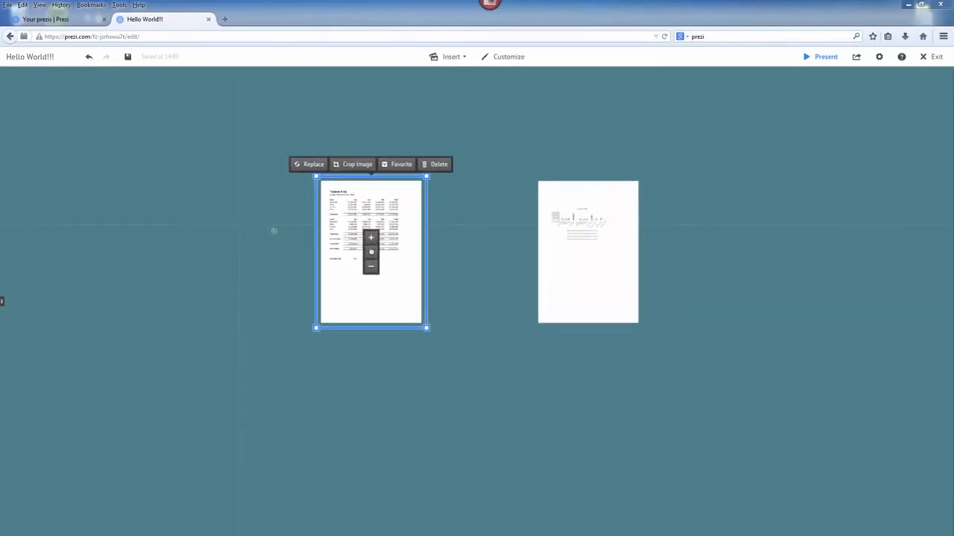
left_click_drag(607, 256, 522, 253)
scroll(479, 281, "up", 3)
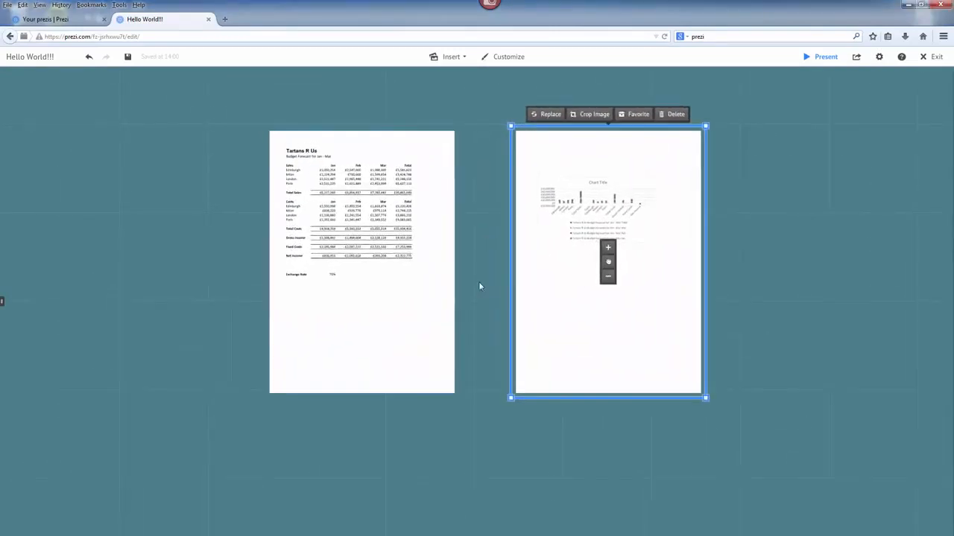
Crop the empty area below the Exchange Rate row off the Tartans R Us budget page
left_click(309, 286)
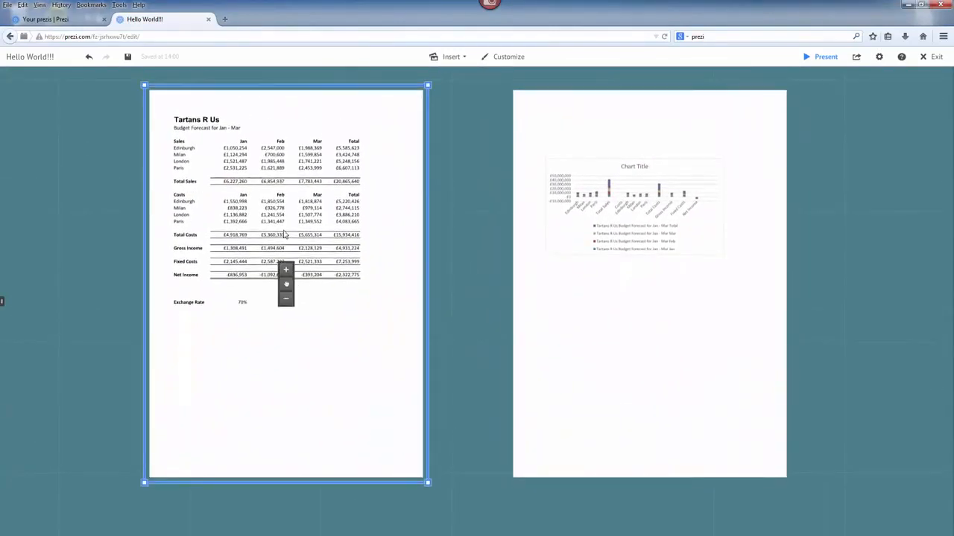
left_click_drag(420, 482, 441, 319)
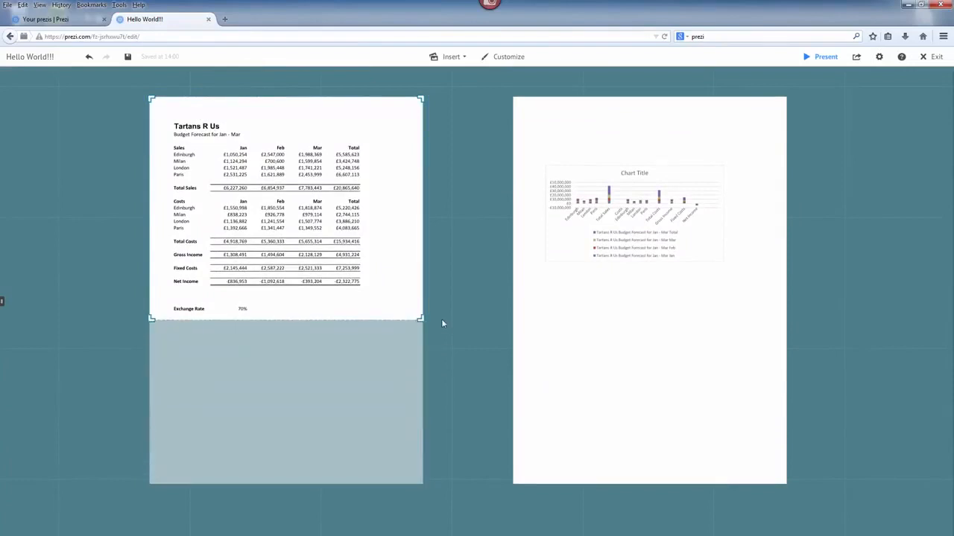
left_click(441, 315)
Crop the chart page, trimming the empty areas below the legend and above the chart title
left_click(623, 259)
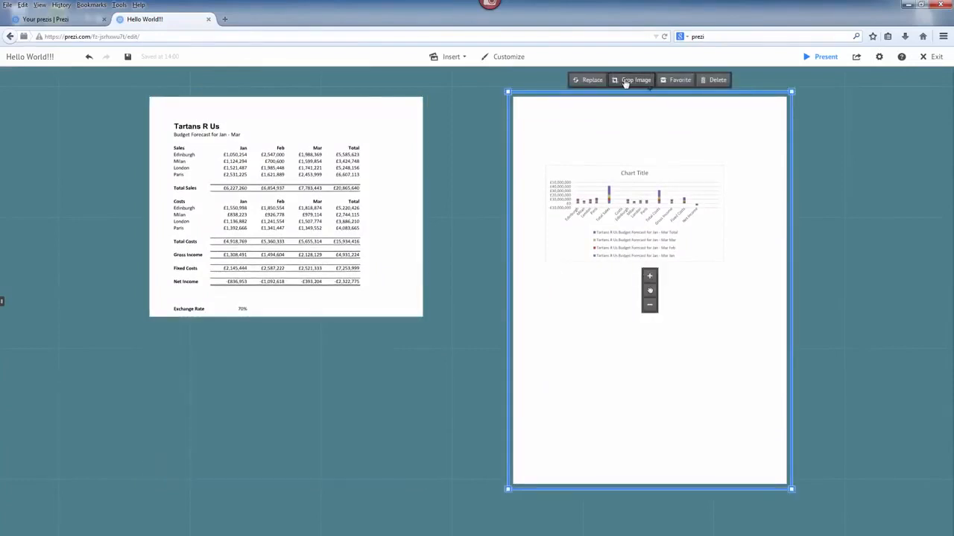
left_click(633, 79)
left_click_drag(786, 478, 798, 291)
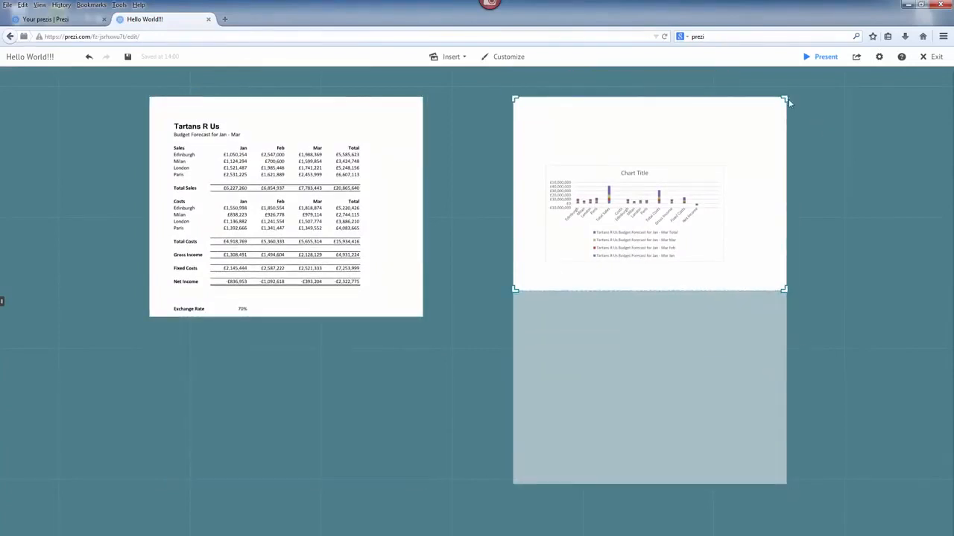
left_click_drag(787, 99, 794, 147)
left_click(682, 204)
Place the cropped chart beneath the budget table, shrink it to about half size, and move it up to the table's right edge
left_click_drag(682, 204, 317, 379)
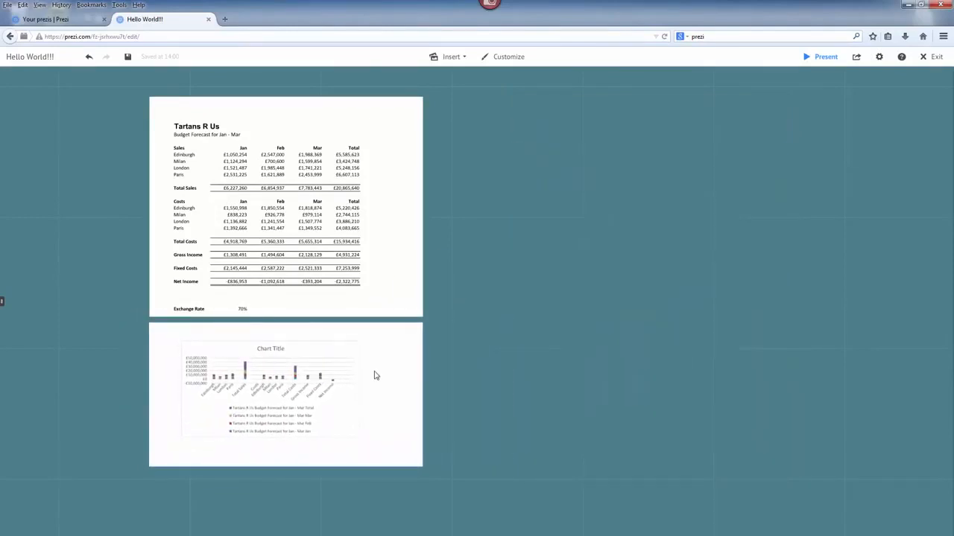
left_click(303, 371)
left_click_drag(424, 469, 365, 437)
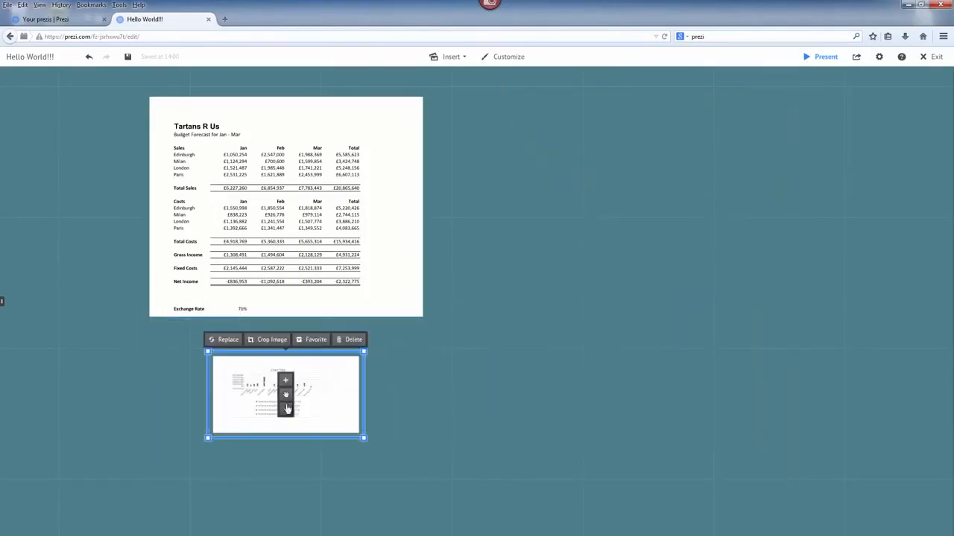
left_click_drag(285, 395, 445, 192)
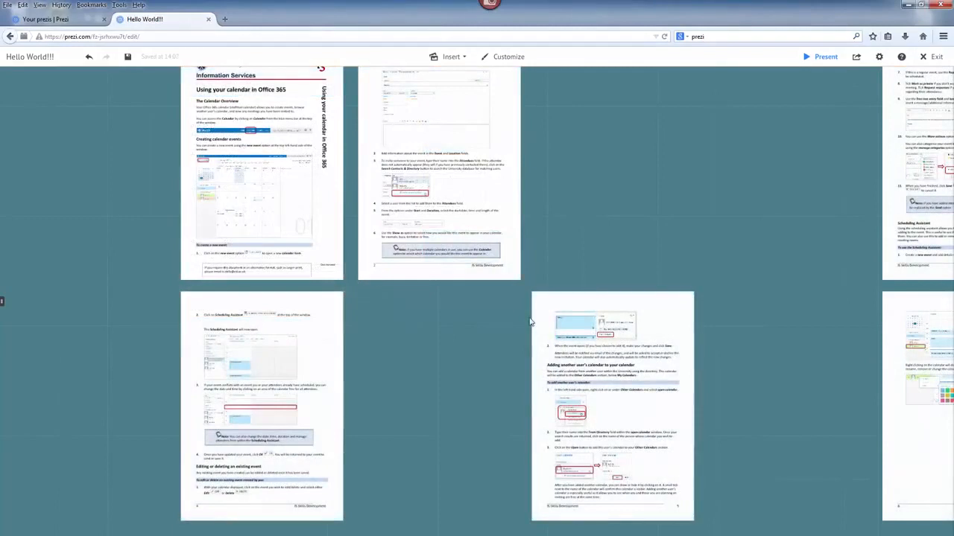
Arrange the Office 365 calendar guide's pages into two rows, moving page 3 beside page 2 and pages 5 and 6 beside page 4
left_click_drag(935, 152, 581, 149)
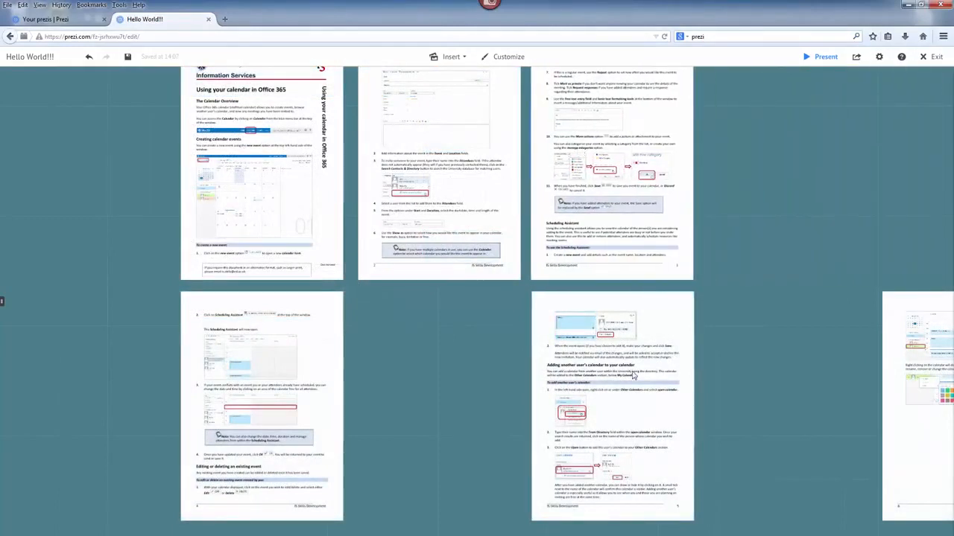
left_click_drag(686, 379, 526, 379)
left_click_drag(934, 396, 585, 396)
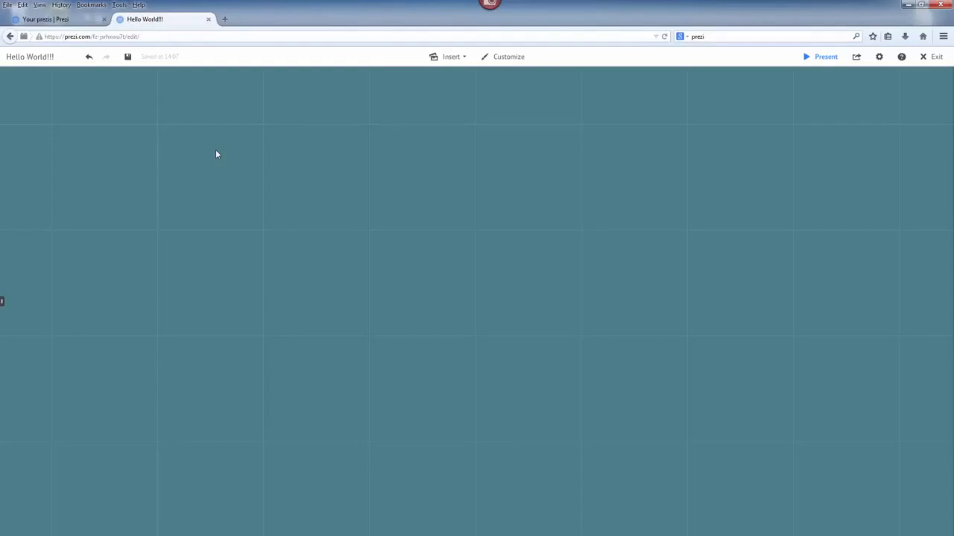
Import the PowerPoint file Transport_2 from the Word, Excel and PowerPoint folder
left_click(460, 60)
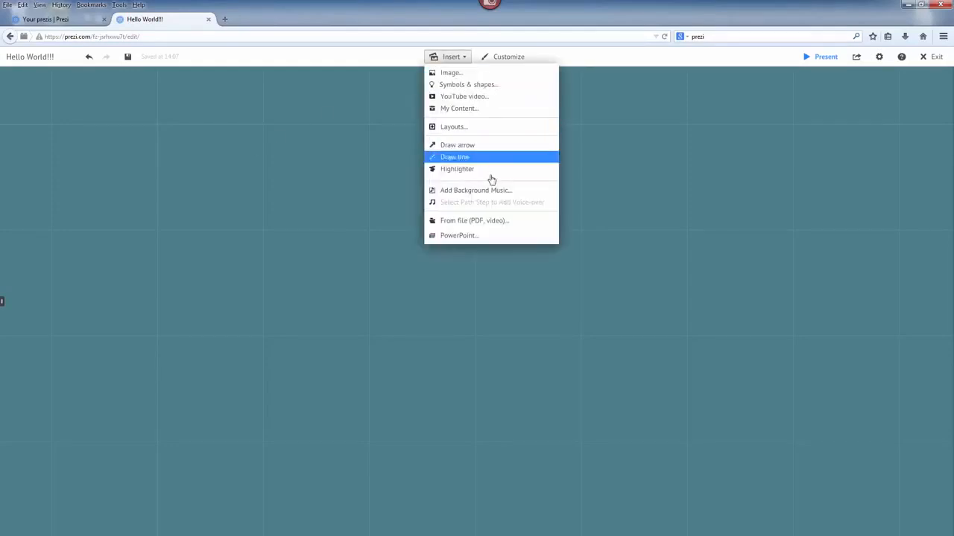
left_click(502, 238)
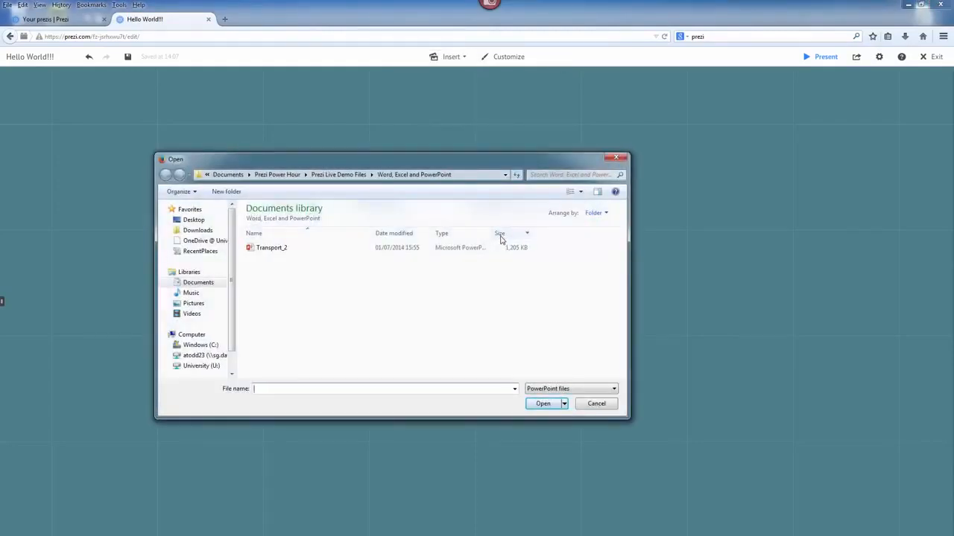
double_click(271, 248)
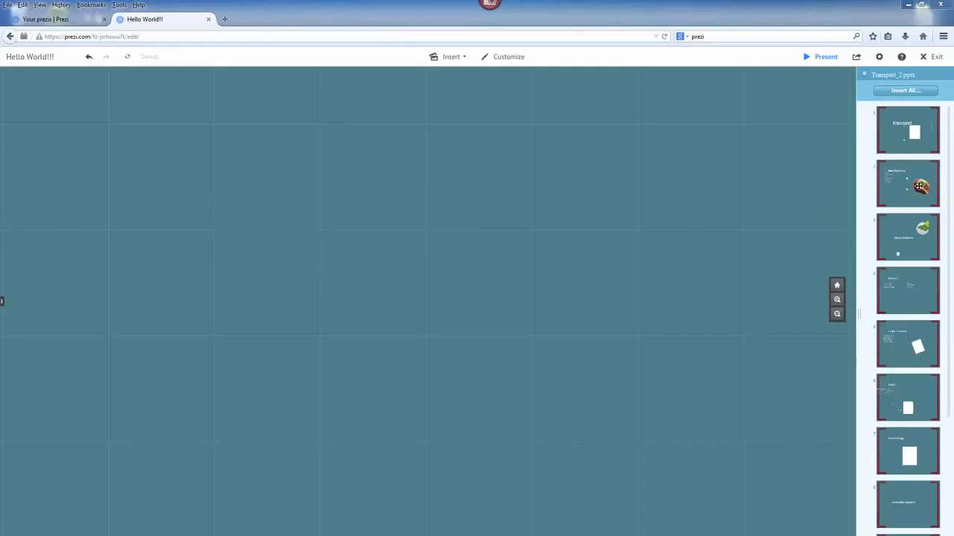
Insert slides 2 (New Directions) and 3 (Current Solutions) side by side on the canvas and accept their placement
left_click_drag(922, 186, 251, 223)
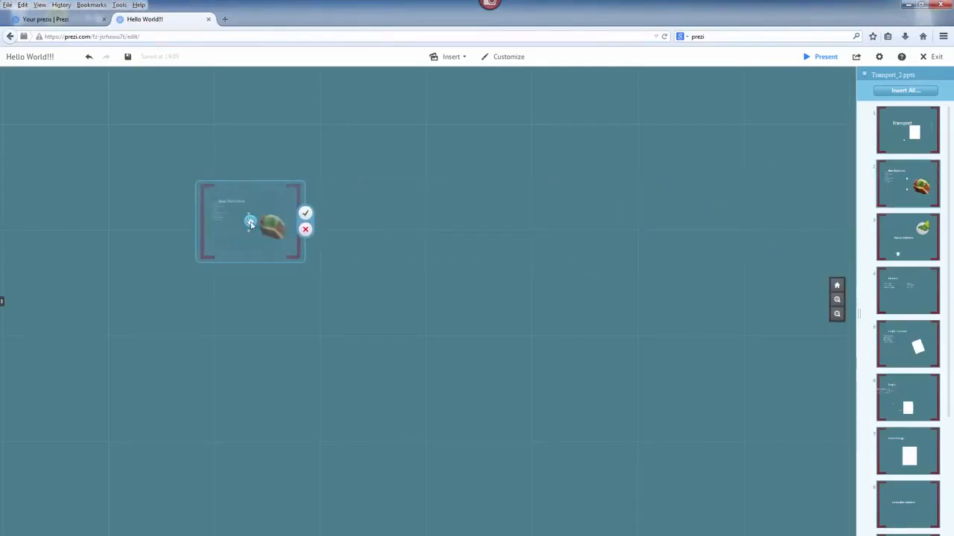
left_click(305, 213)
left_click_drag(922, 232, 384, 219)
left_click(438, 210)
Nudge the New Directions title and the hands image slightly up and to the left inside their frame
scroll(317, 273, "up", 4)
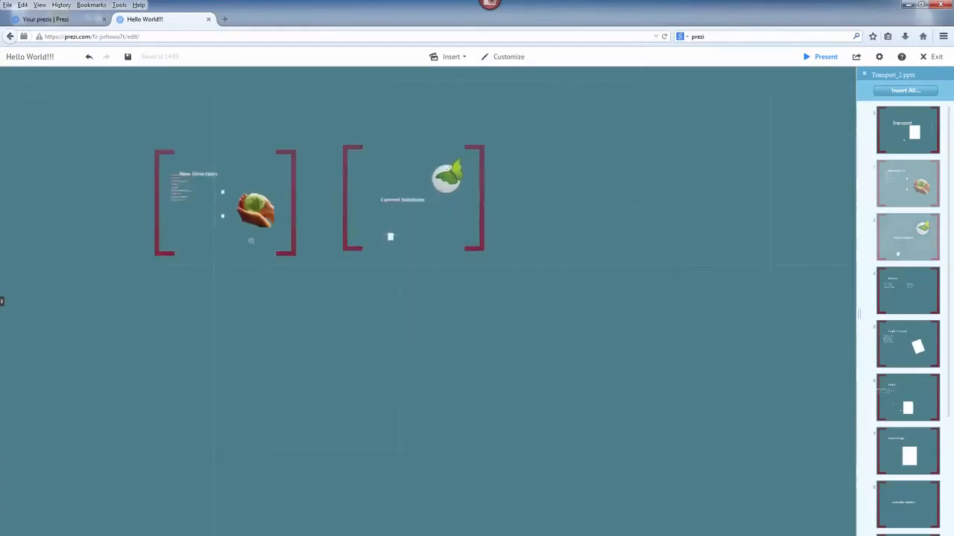
left_click_drag(223, 254, 294, 304)
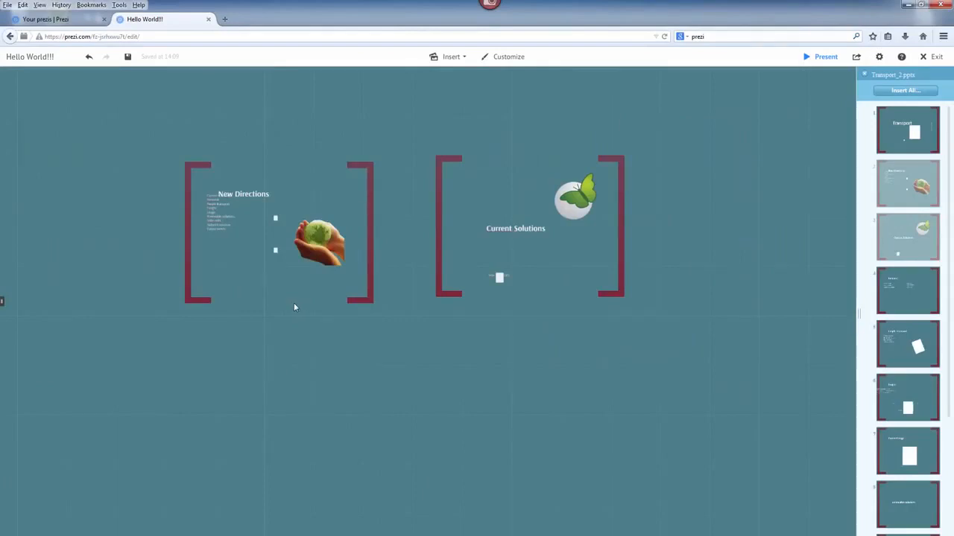
mouse_move(239, 198)
left_mouse_down()
mouse_move(244, 186)
mouse_move(235, 185)
left_mouse_up()
left_click_drag(313, 231, 309, 227)
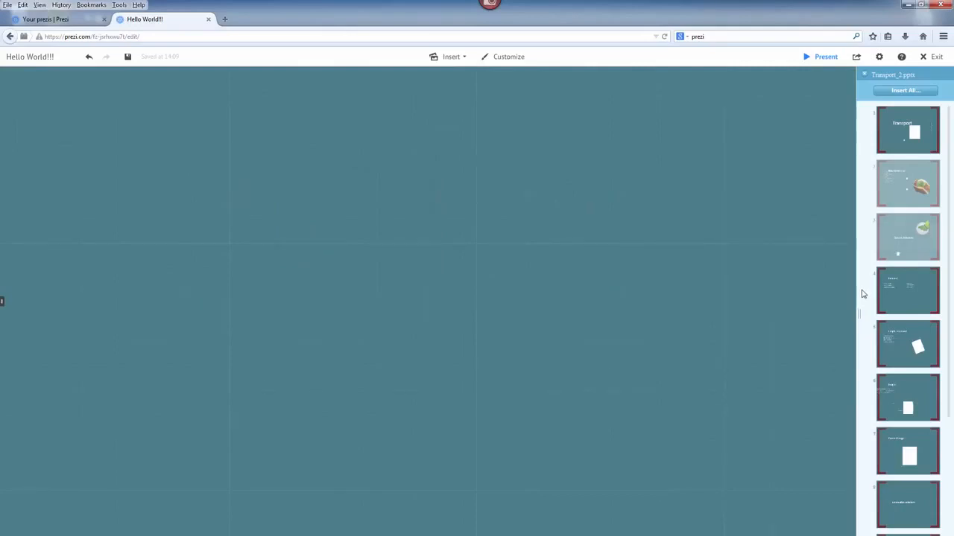
Close the PowerPoint import session for Transport_2
left_click(865, 76)
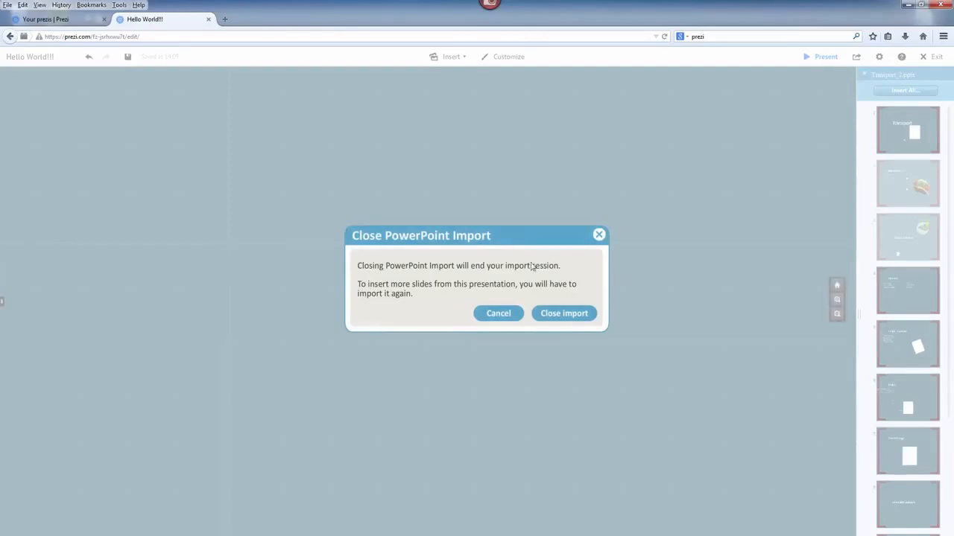
left_click(569, 314)
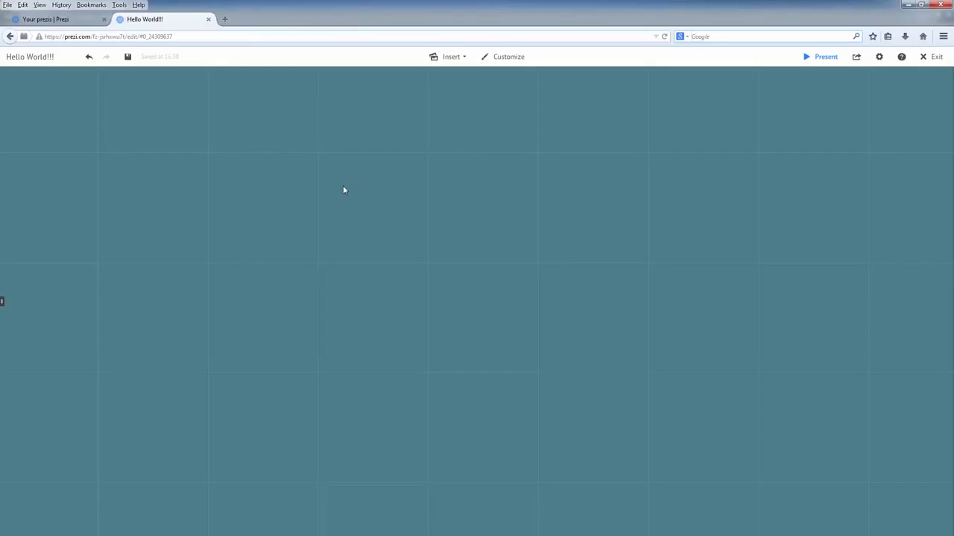
Insert the courtyard building photo from the Images folder in Images and Videos for Prezi Demonstration
left_click(465, 58)
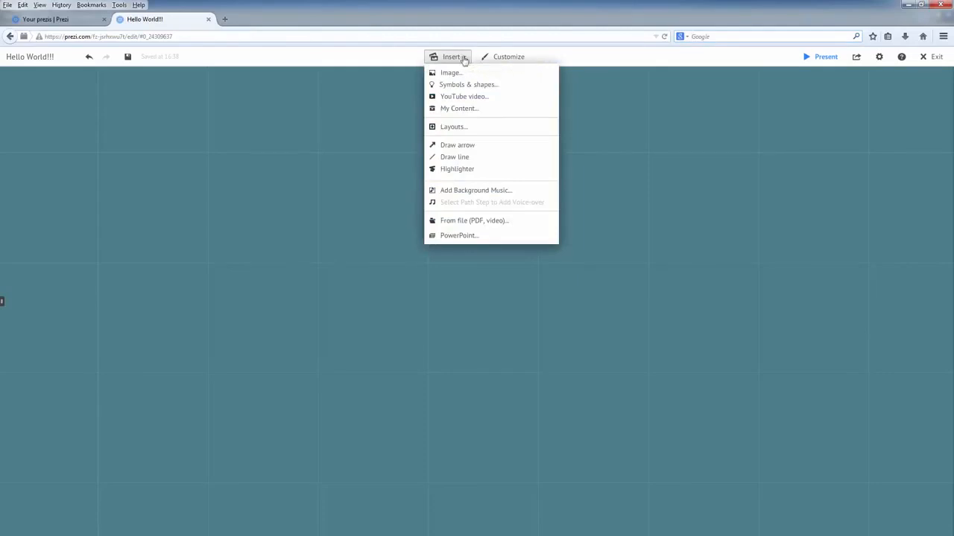
left_click(460, 74)
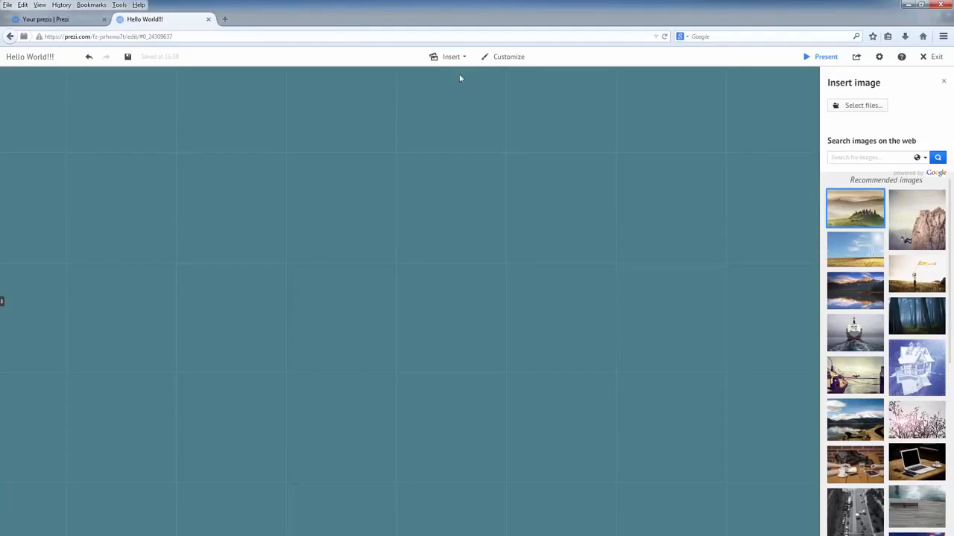
left_click(881, 109)
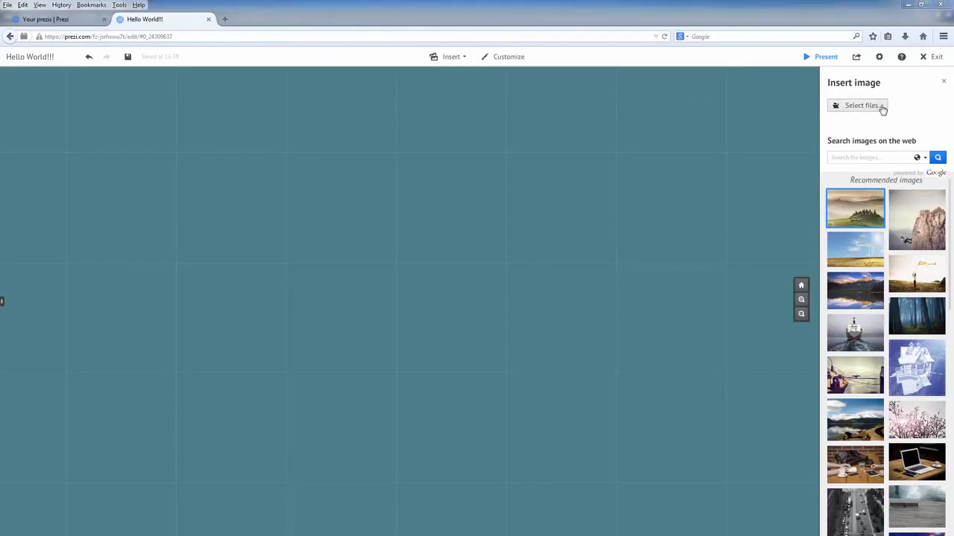
left_click(41, 81)
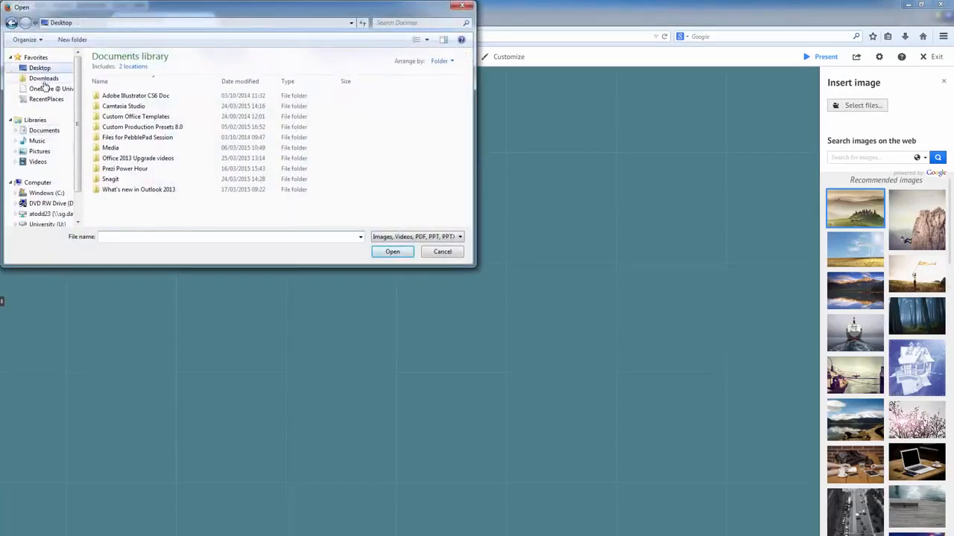
double_click(286, 92)
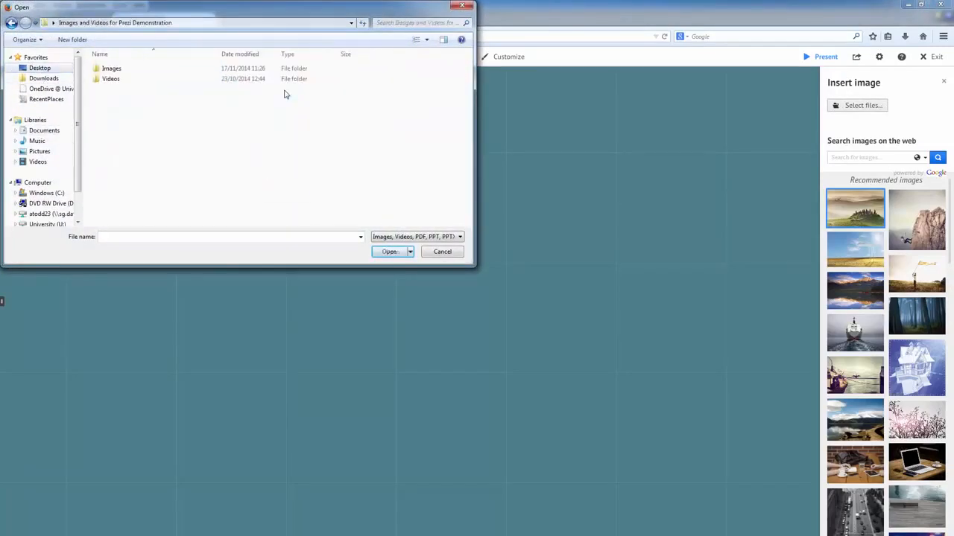
double_click(111, 68)
double_click(107, 68)
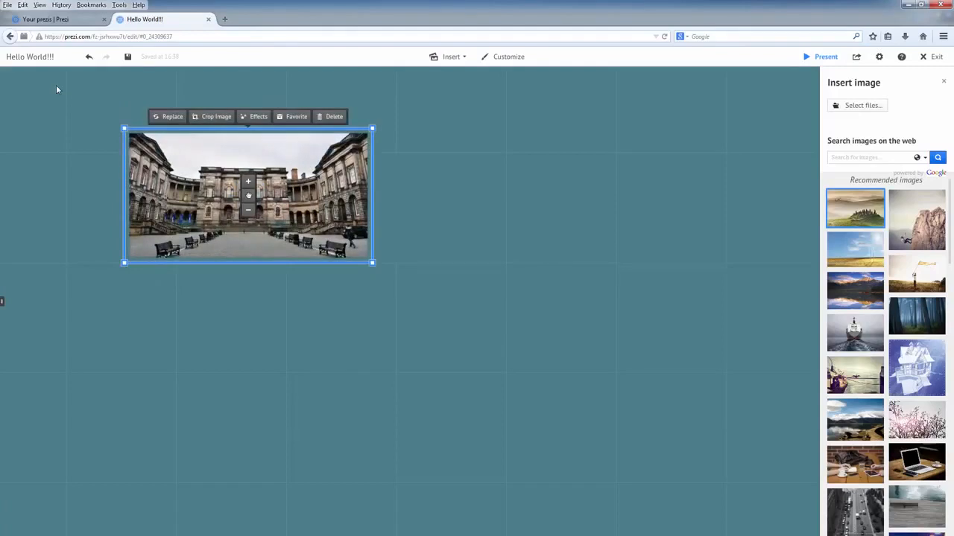
Move the courtyard photo down and to the right, and scale it to slightly larger than its inserted size
left_click_drag(249, 198, 364, 260)
left_click(341, 233)
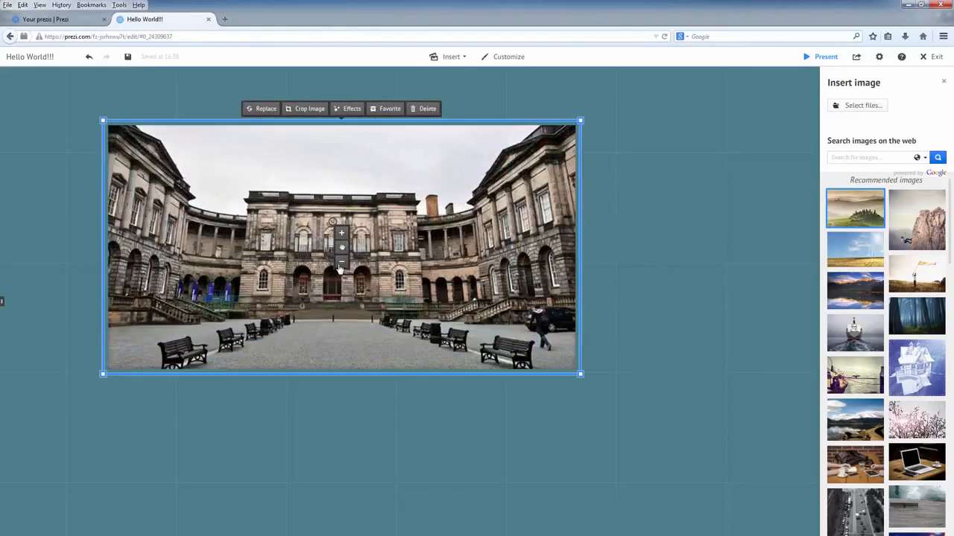
left_click(340, 266)
mouse_move(513, 336)
left_mouse_down()
mouse_move(372, 271)
mouse_move(468, 308)
mouse_move(496, 332)
mouse_move(509, 179)
mouse_move(254, 84)
mouse_move(166, 298)
mouse_move(471, 371)
mouse_move(498, 335)
left_mouse_up()
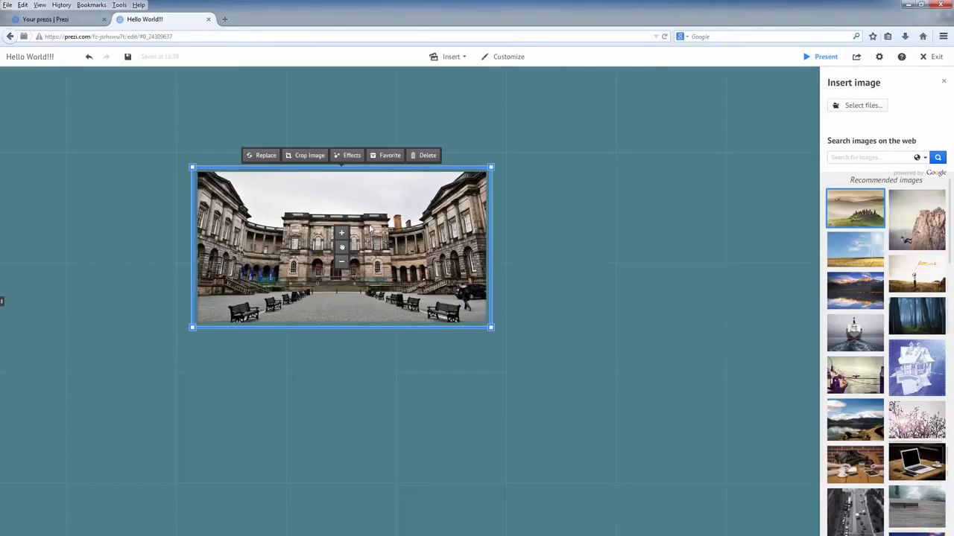
Crop the courtyard photo to the central building facade, removing the side wings, upper sky and foreground benches
left_click(305, 157)
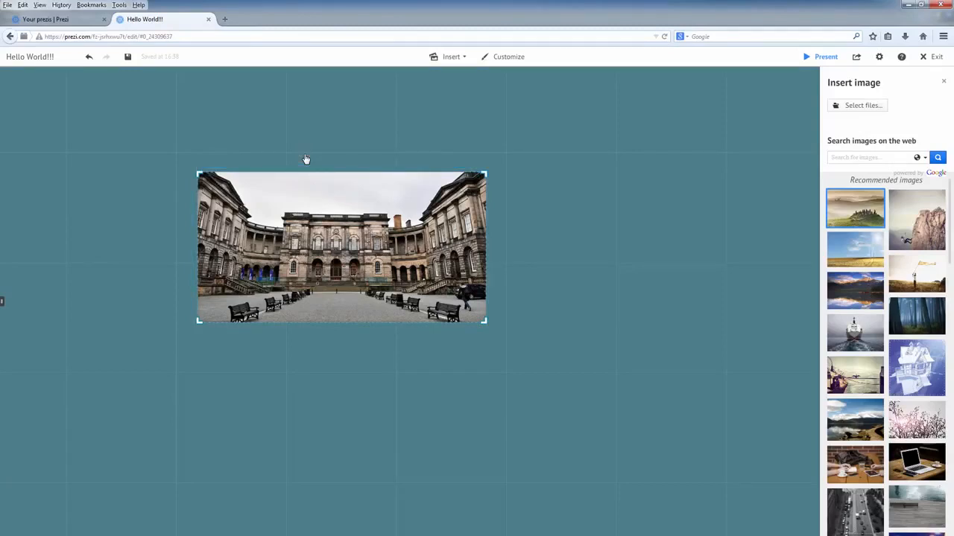
left_click_drag(484, 175, 401, 211)
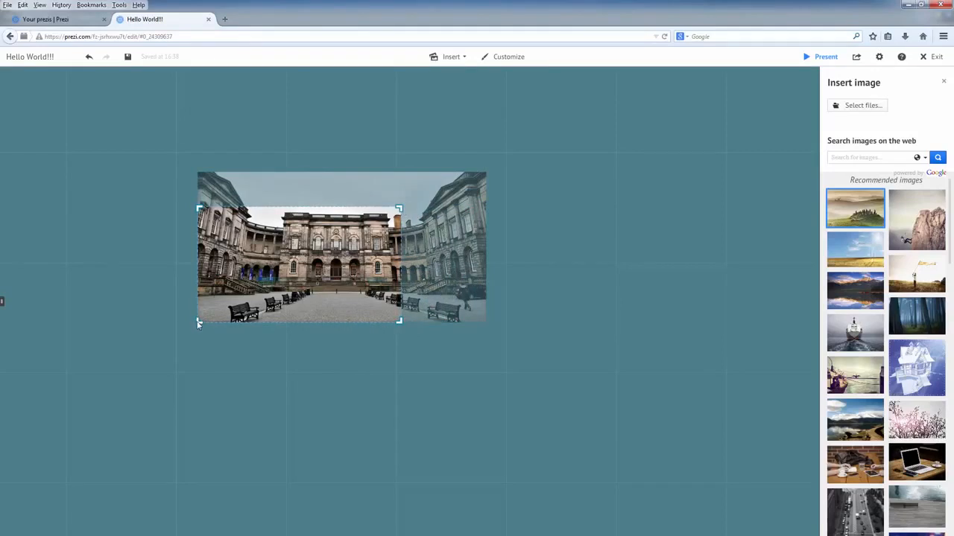
left_click_drag(198, 323, 272, 296)
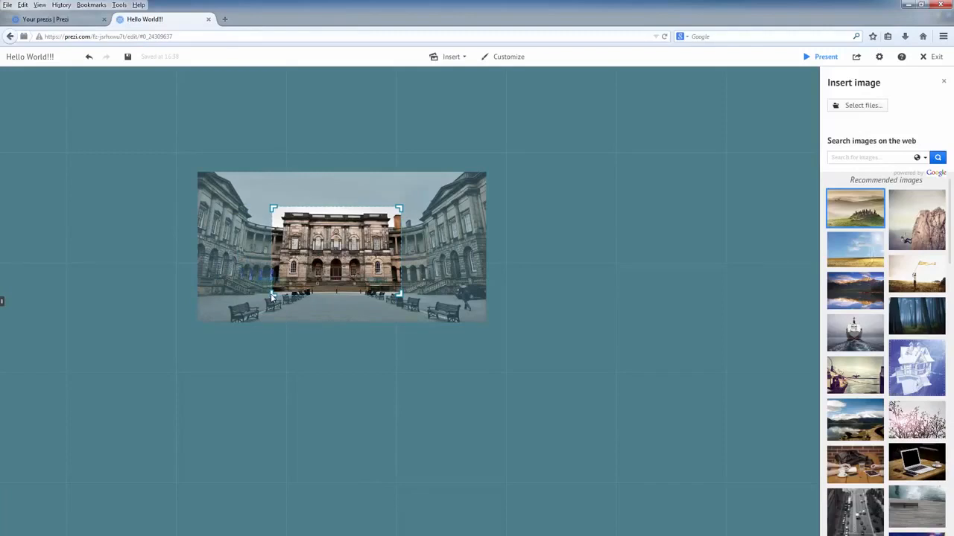
left_click(171, 278)
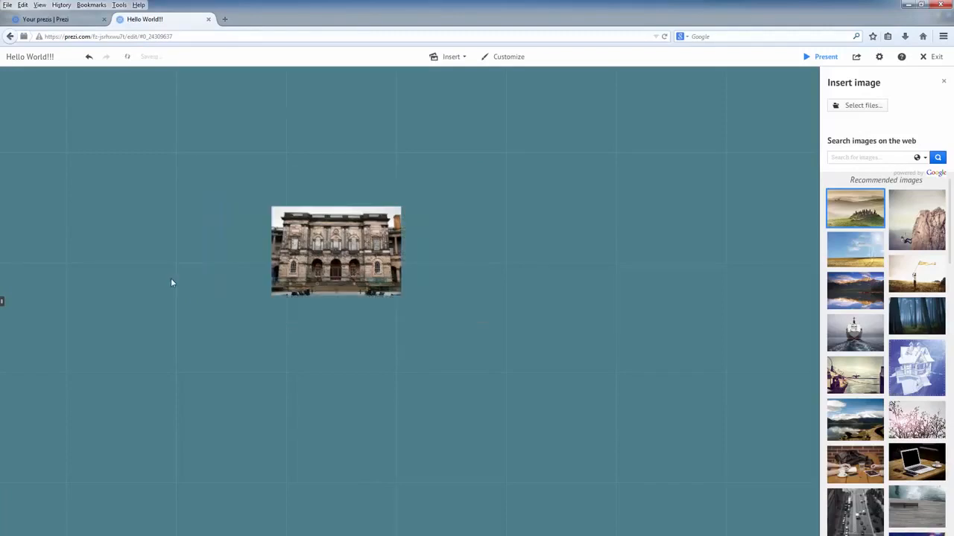
Enlarge the cropped courtyard photo and extend its crop to the original's left and bottom edges
left_click(333, 259)
left_click_drag(401, 296, 455, 324)
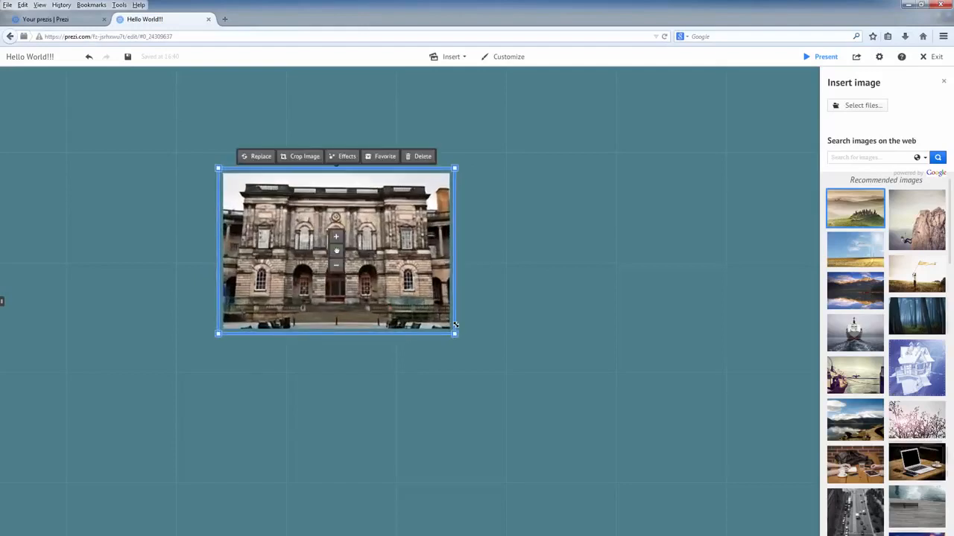
left_click(303, 158)
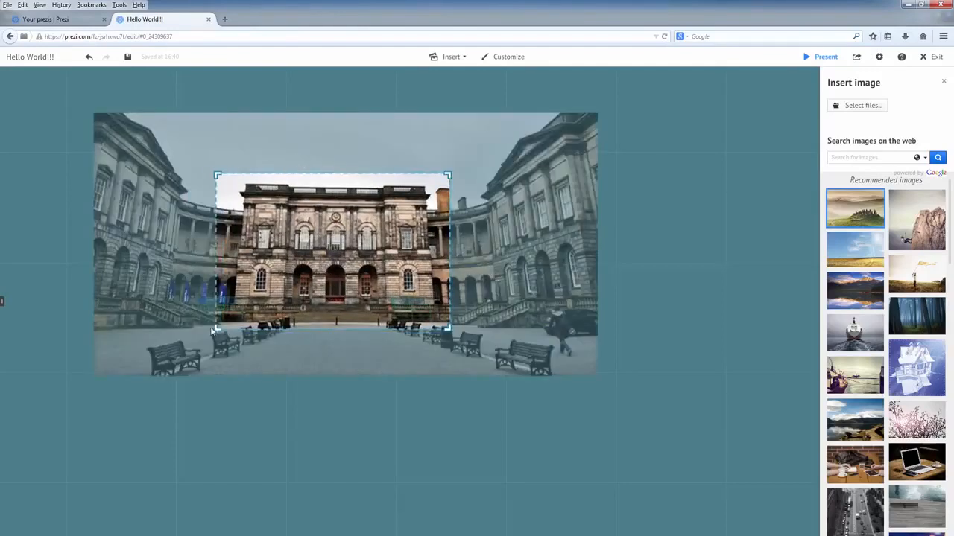
left_click_drag(215, 329, 67, 379)
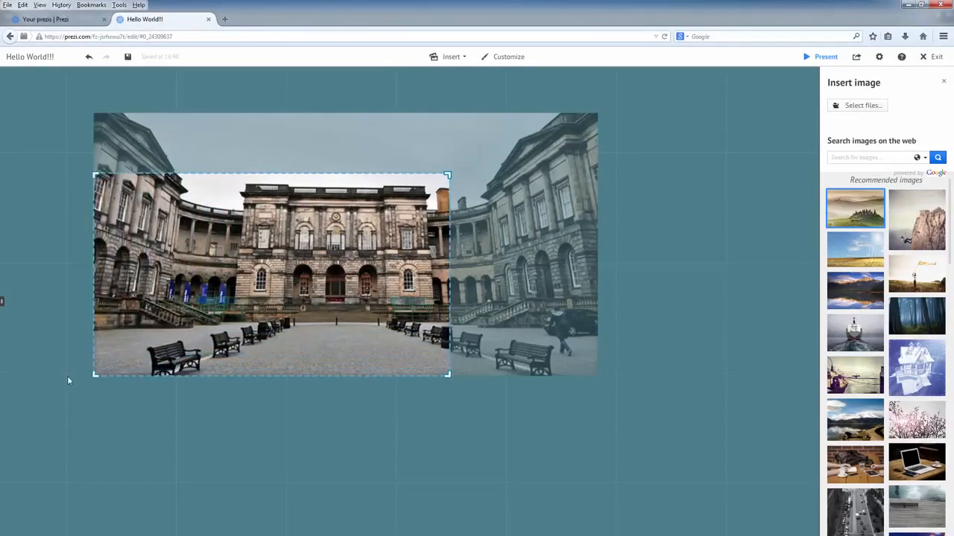
left_click(76, 257)
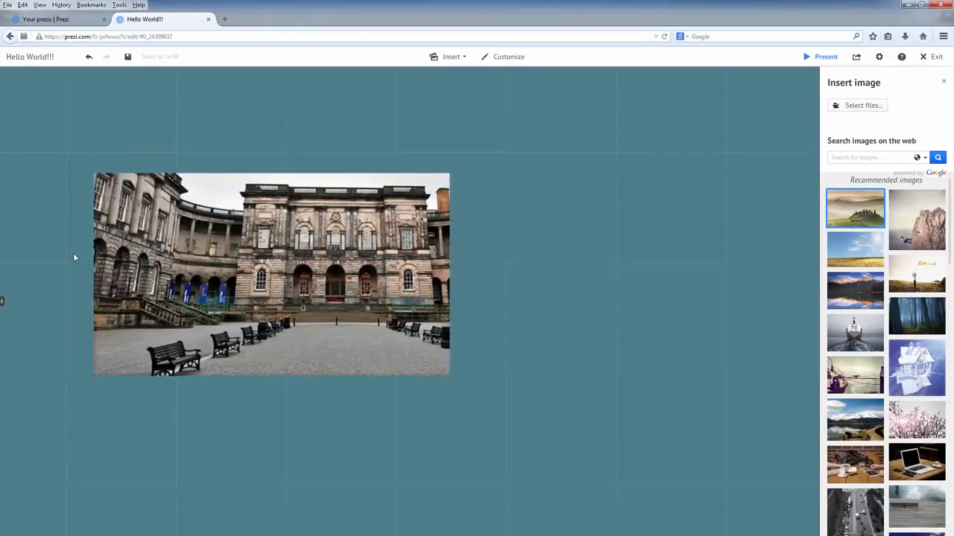
Replace the courtyard photo with the University-of-Edinburgh-Student-Unioin image from the Images folder
left_click(266, 258)
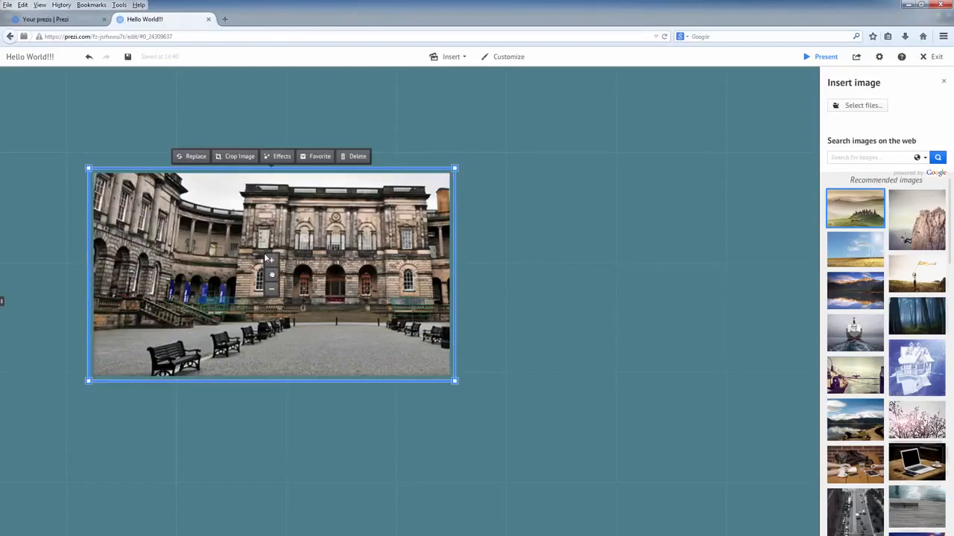
left_click(191, 159)
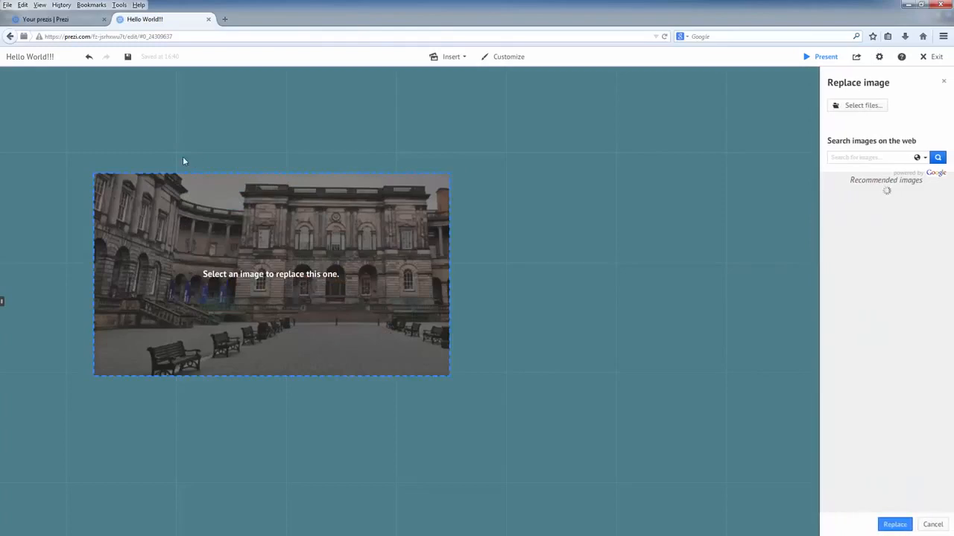
left_click(867, 106)
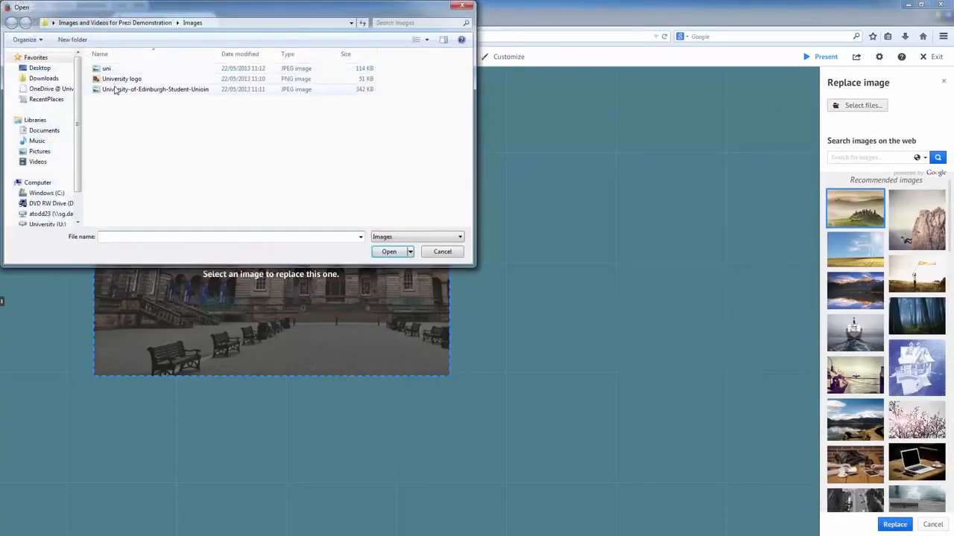
double_click(115, 89)
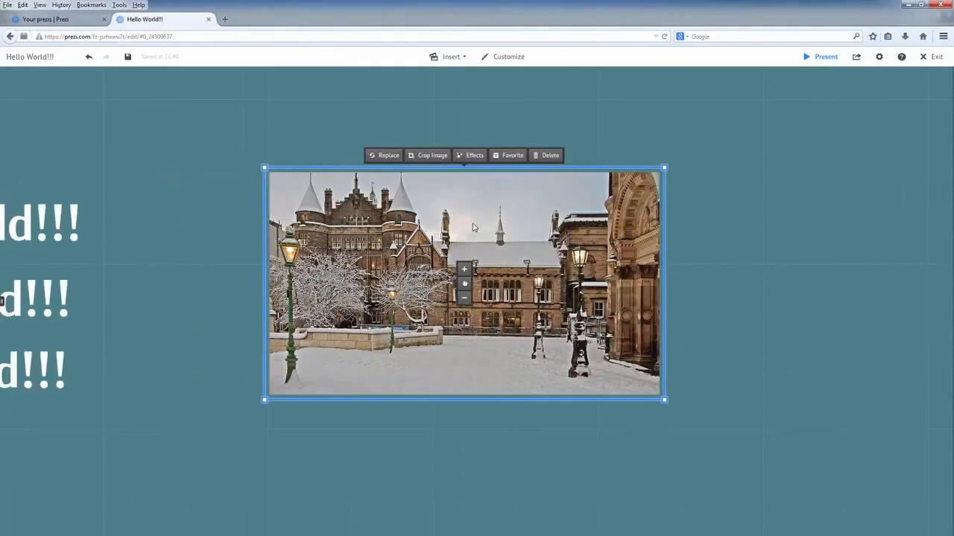
Try the Lucky and San Carmen effects on the snowy building photo, and apply the B&W effect
left_click(470, 155)
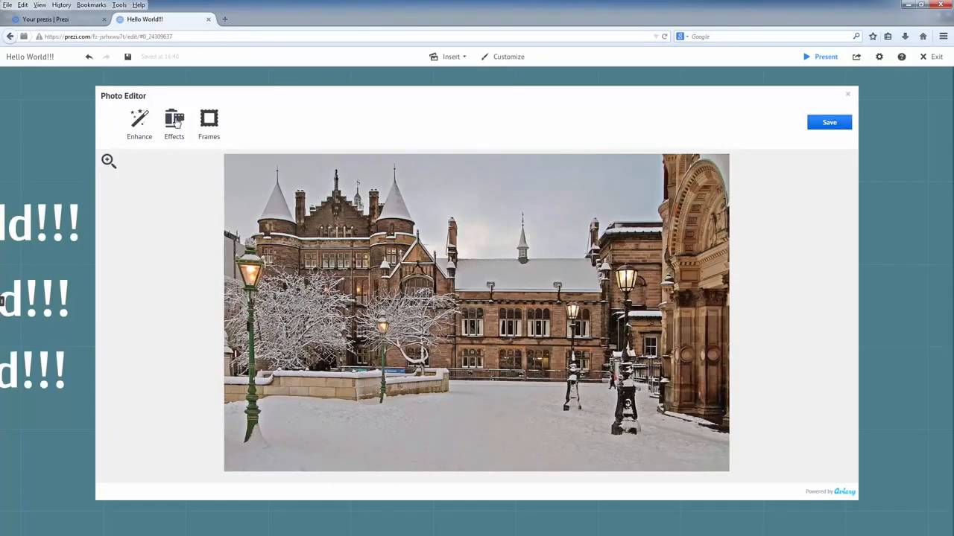
left_click(175, 122)
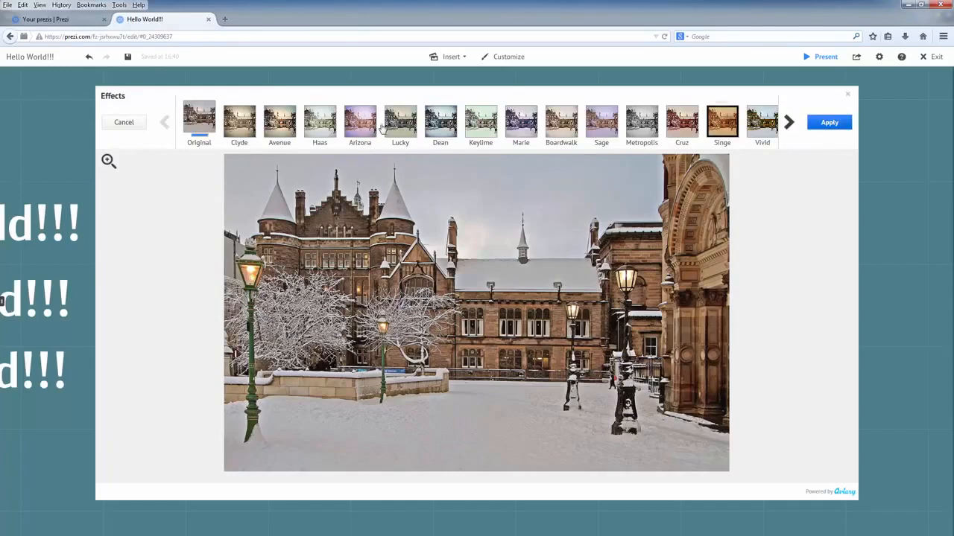
left_click(411, 128)
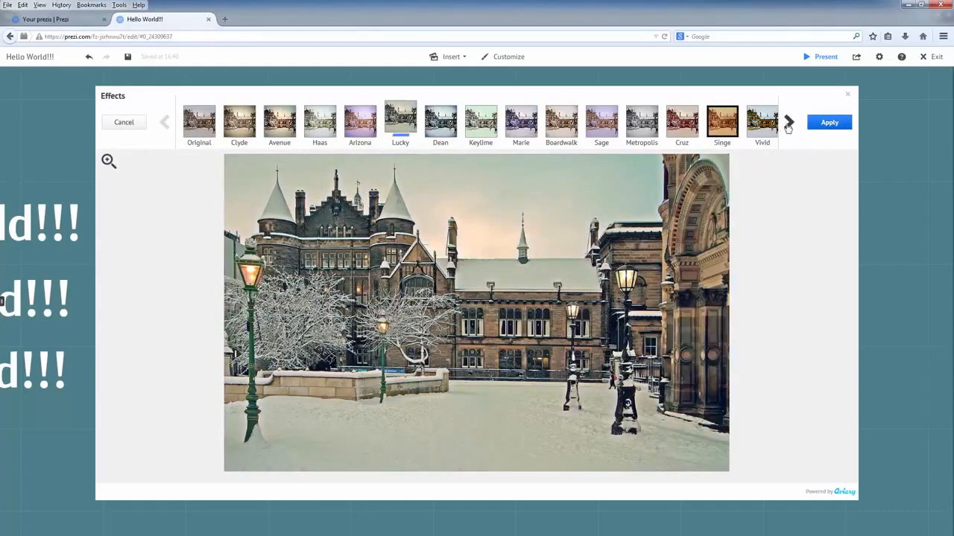
left_click(789, 123)
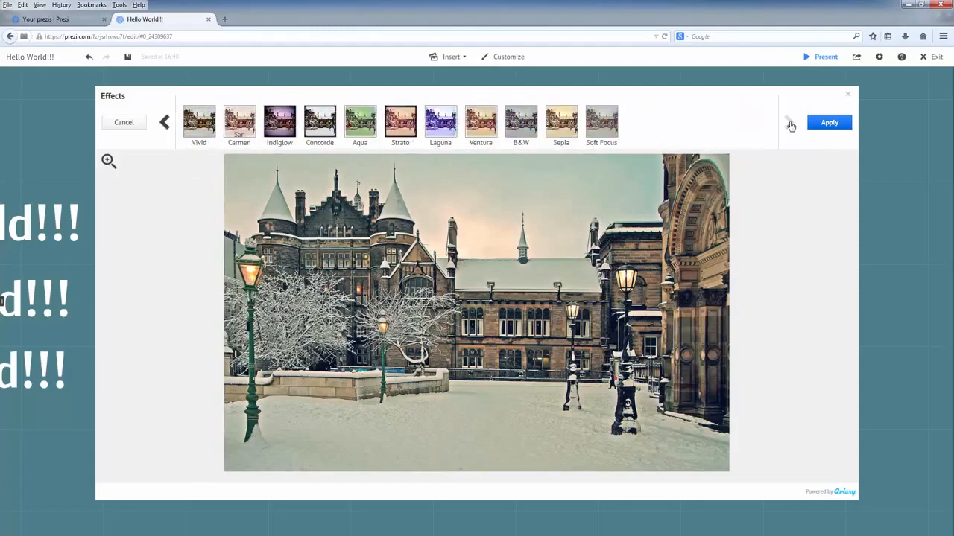
left_click(247, 130)
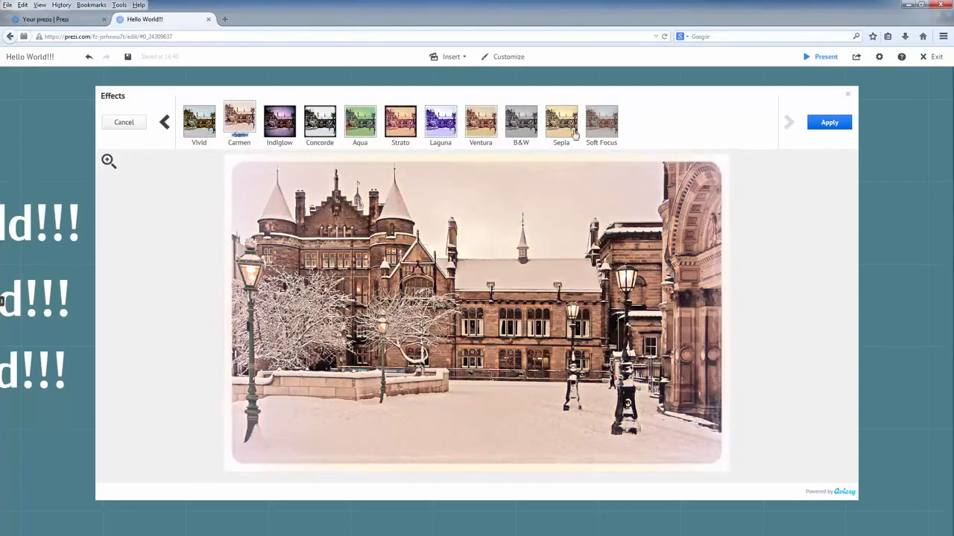
left_click(525, 133)
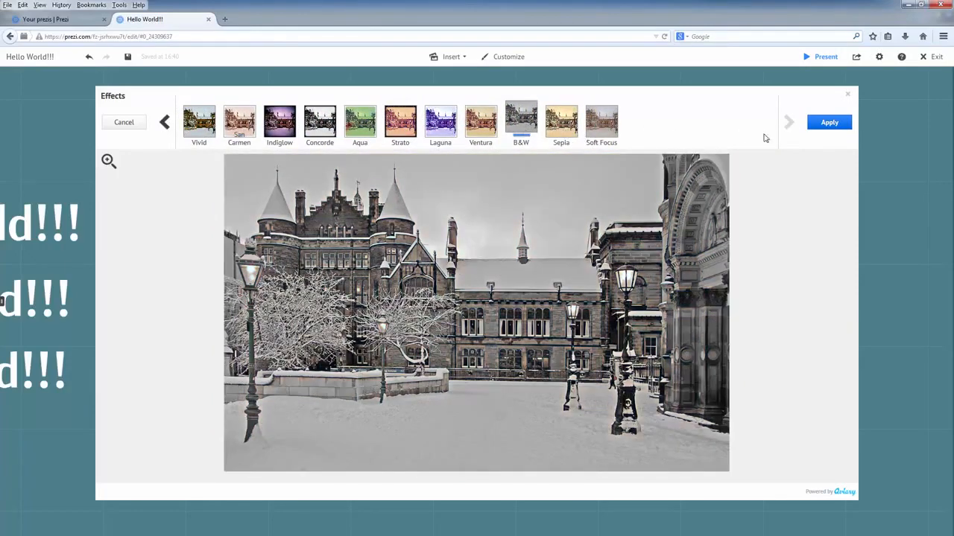
left_click(825, 129)
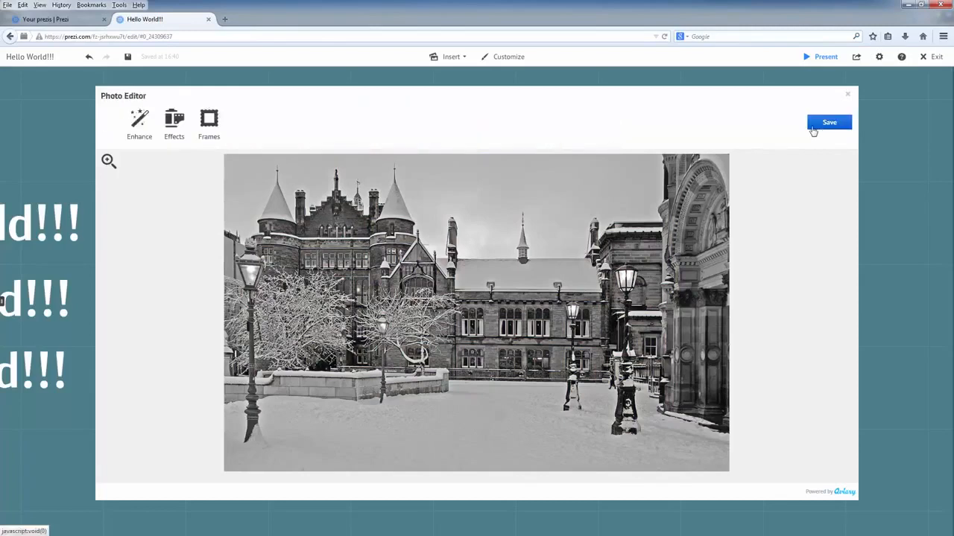
Add the Splatter frame to the black-and-white photo and save the photo edits
left_click(204, 126)
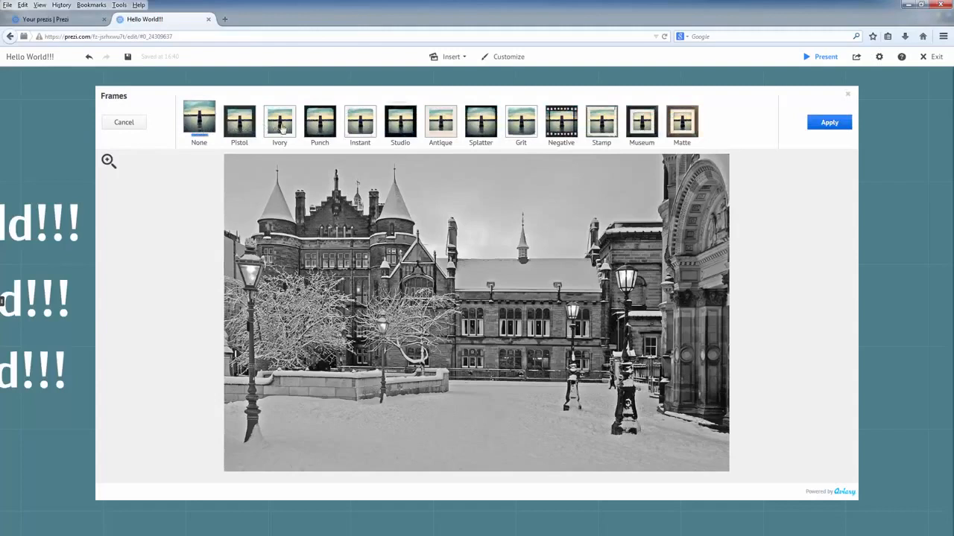
left_click(485, 131)
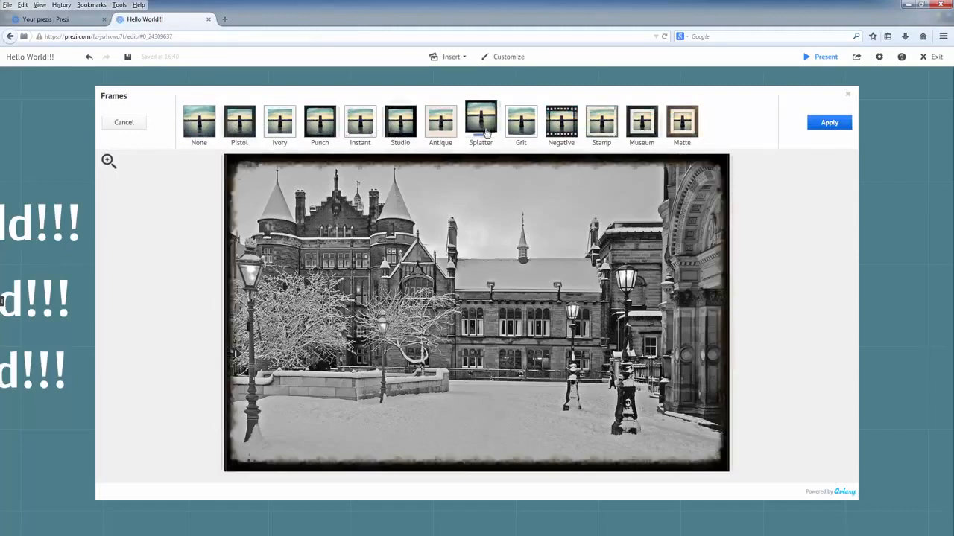
left_click(829, 123)
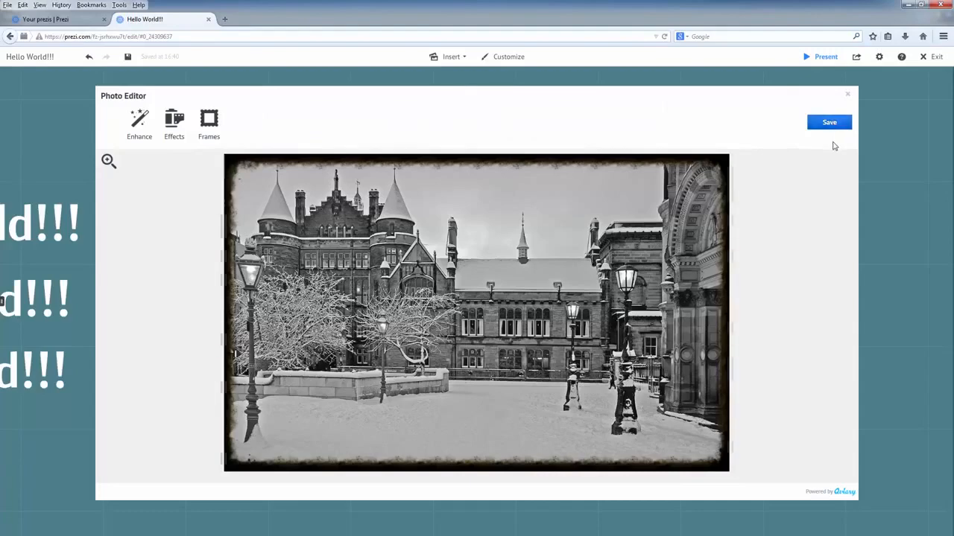
left_click(833, 124)
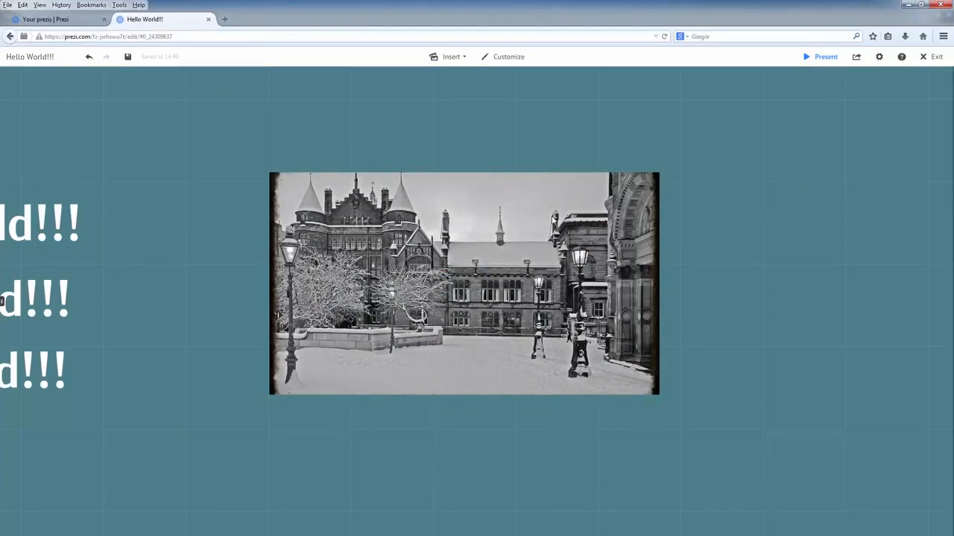
Extend the snowy building photo's crop to include the whole Splatter frame at the top and bottom
left_click(553, 220)
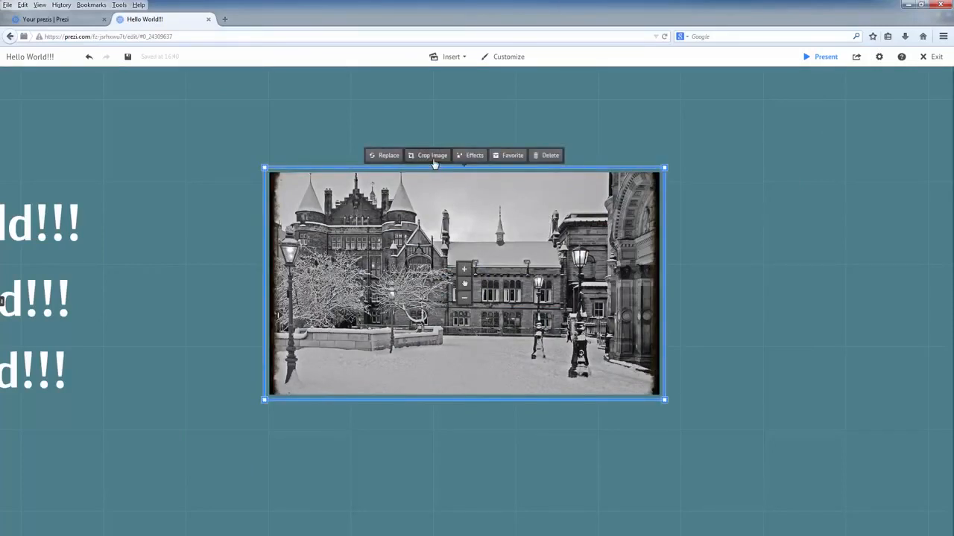
left_click(432, 156)
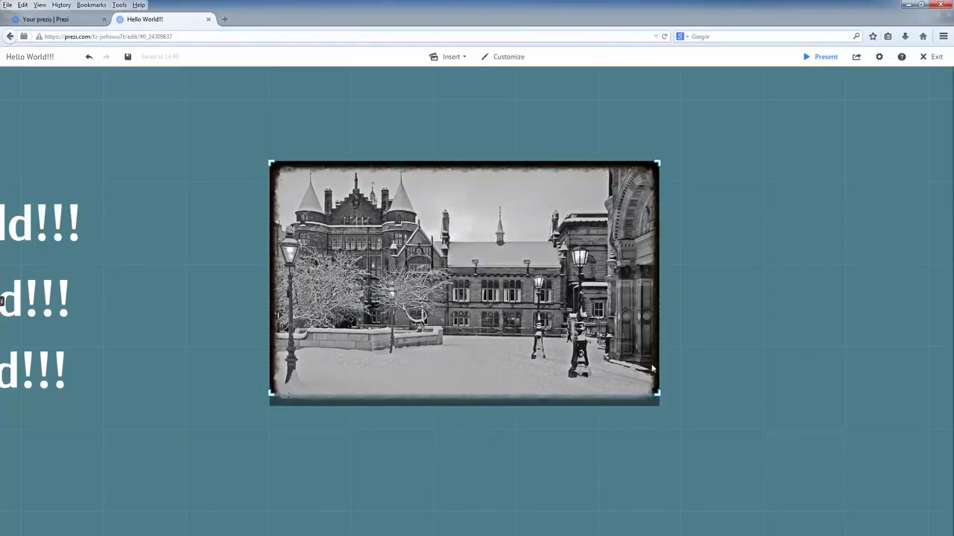
left_click_drag(655, 394, 658, 408)
left_click(703, 399)
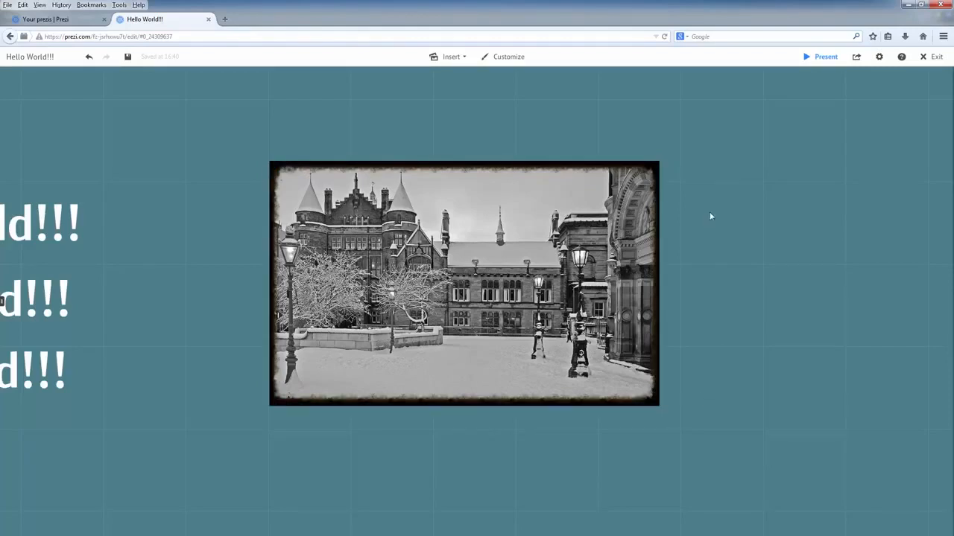
Search all web image sources for Edinburgh, with only images licensed for commercial use shown
left_click(450, 57)
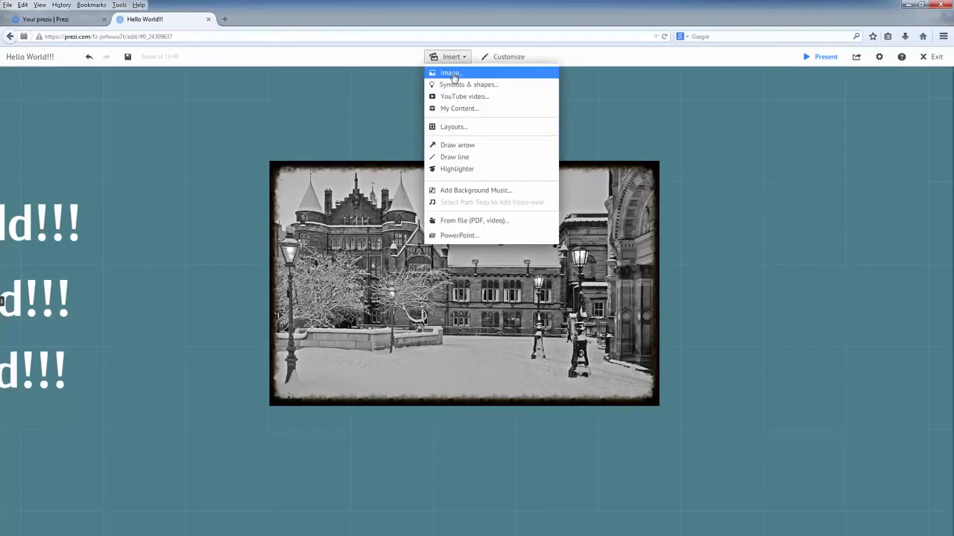
left_click(501, 75)
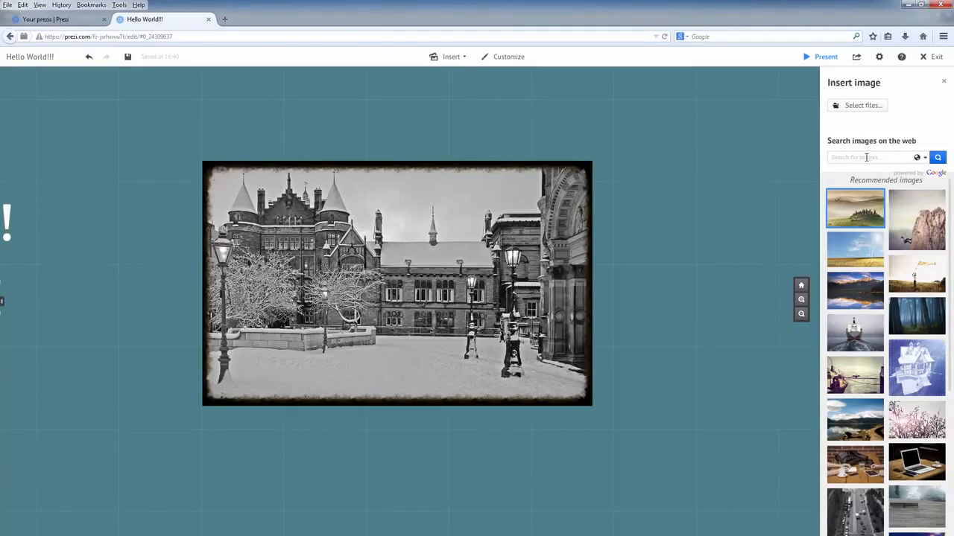
left_click(866, 157)
type("Edinburgh")
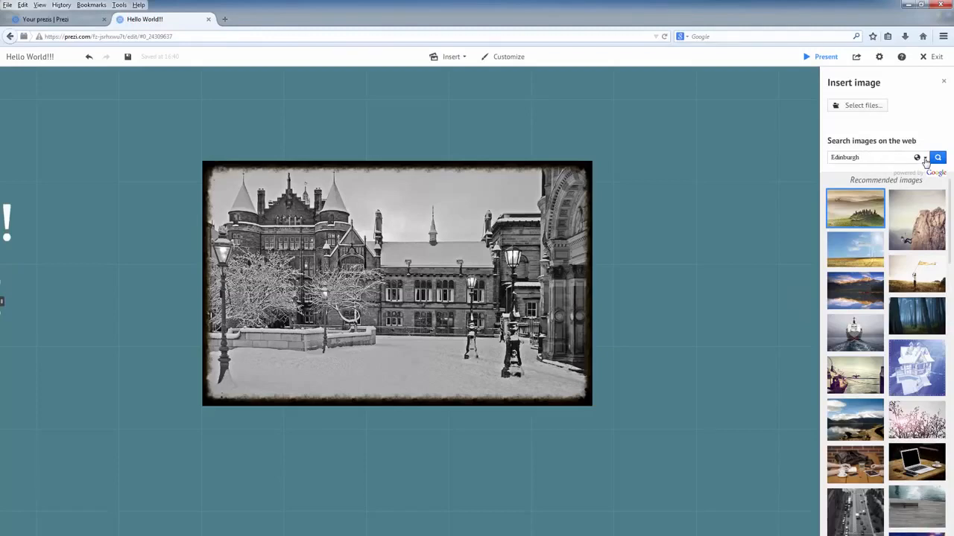
left_click(924, 159)
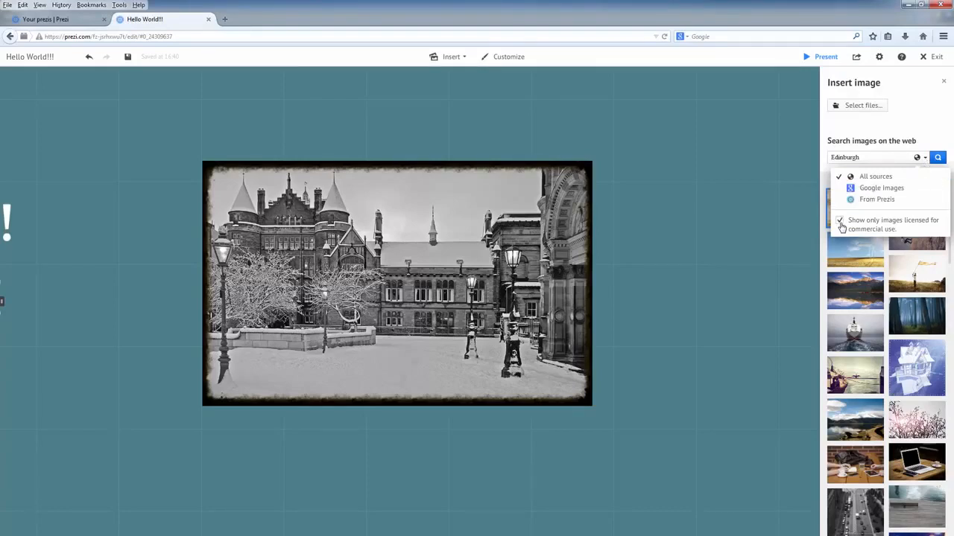
left_click(937, 158)
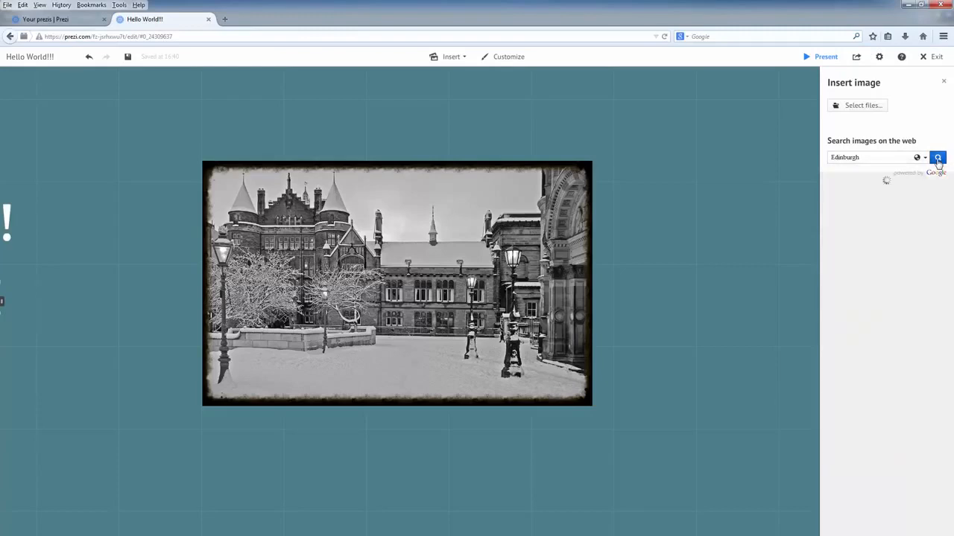
Insert the cathedral image from the Edinburgh results on the empty canvas beside the snowy photo, and enlarge it slightly
left_click_drag(787, 157, 317, 162)
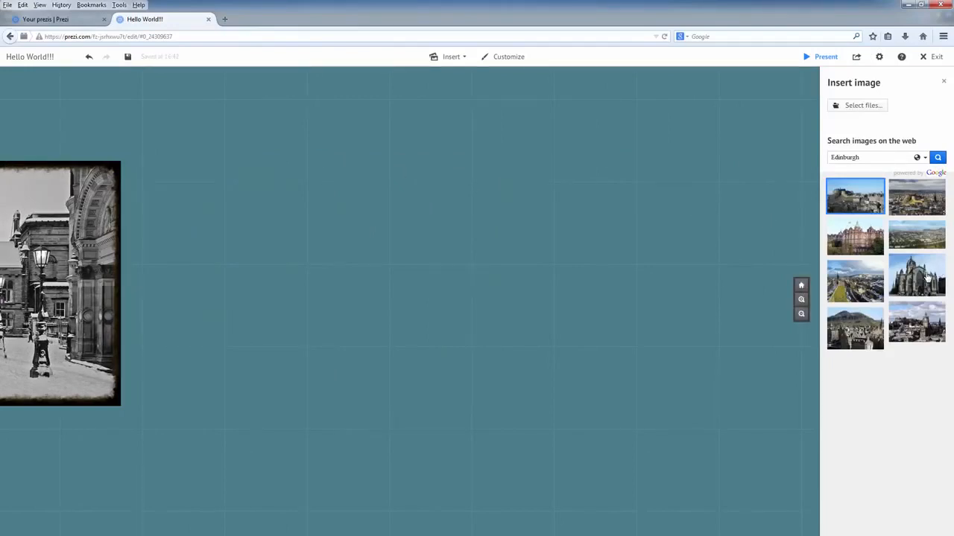
left_click_drag(928, 275, 411, 271)
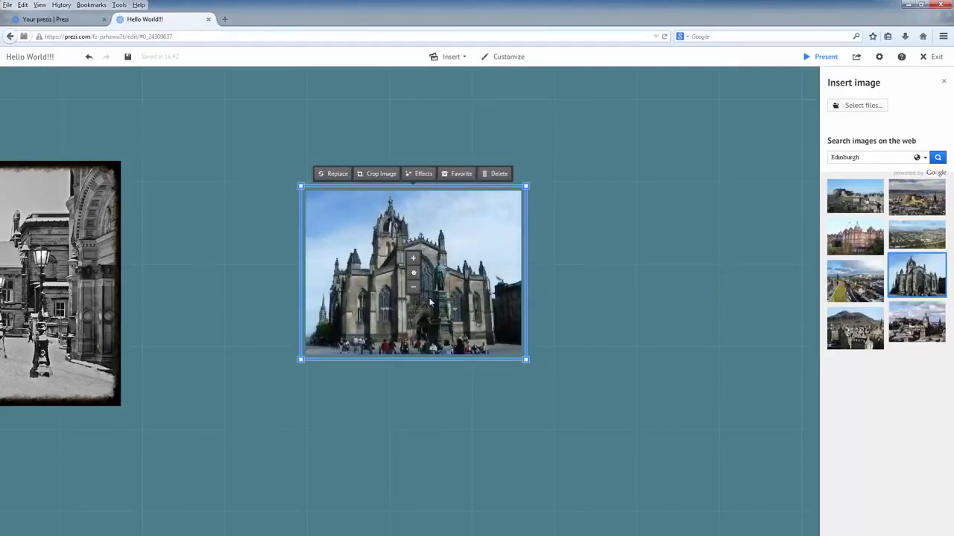
left_click_drag(526, 360, 558, 383)
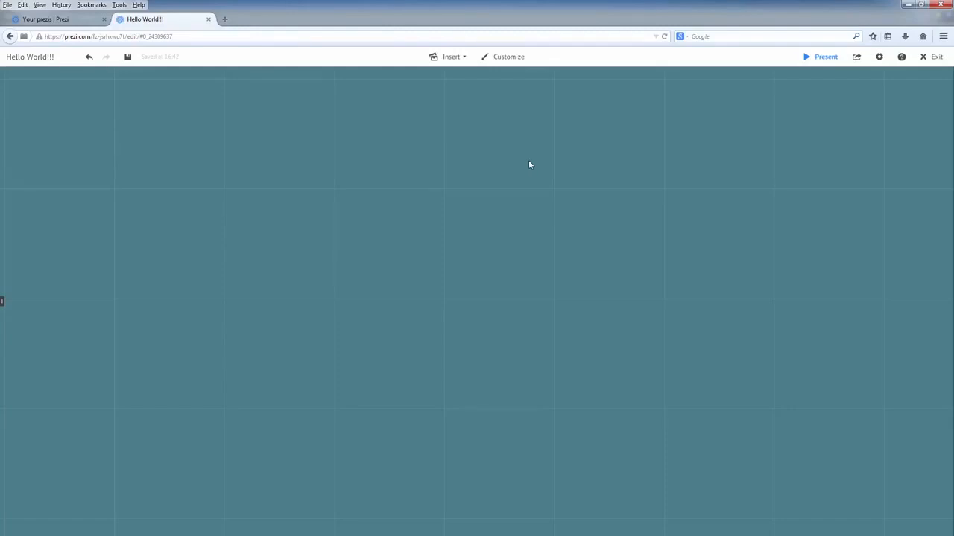
left_click(450, 60)
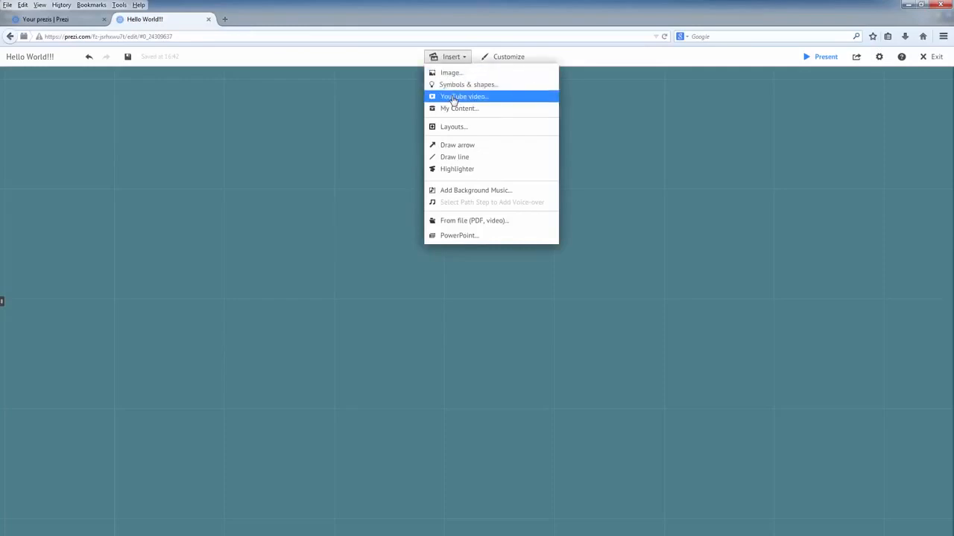
left_click(528, 102)
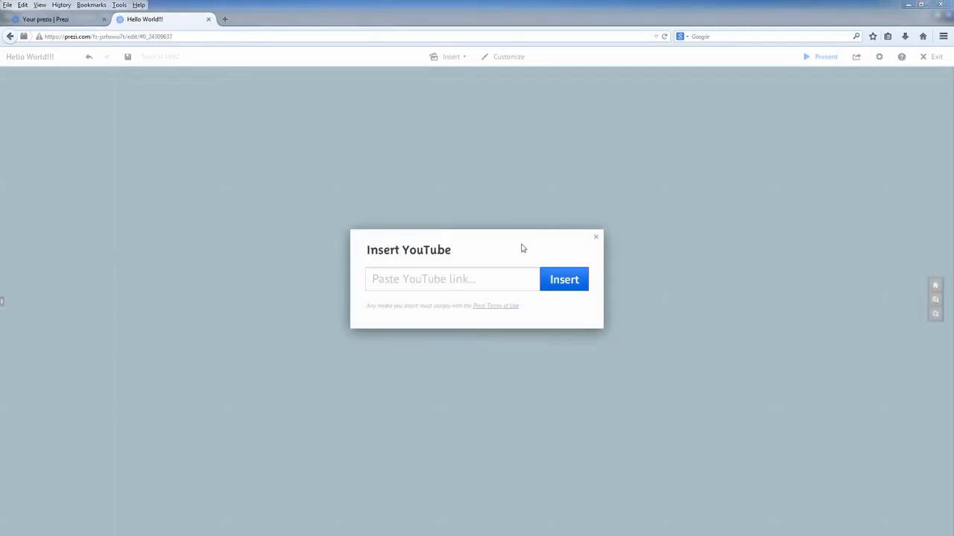
left_click(405, 277)
type("https://youtu.be/4KHfgGDq_hI")
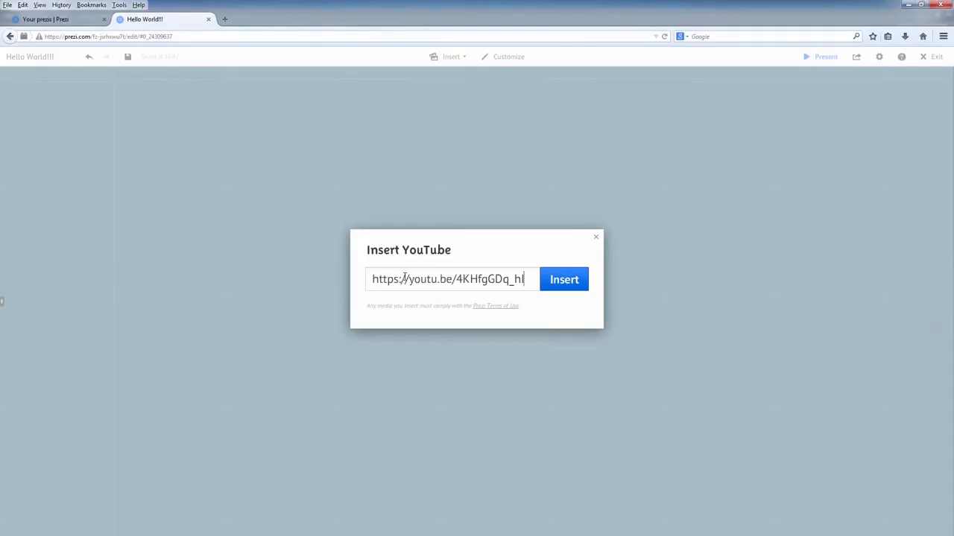
left_click(571, 284)
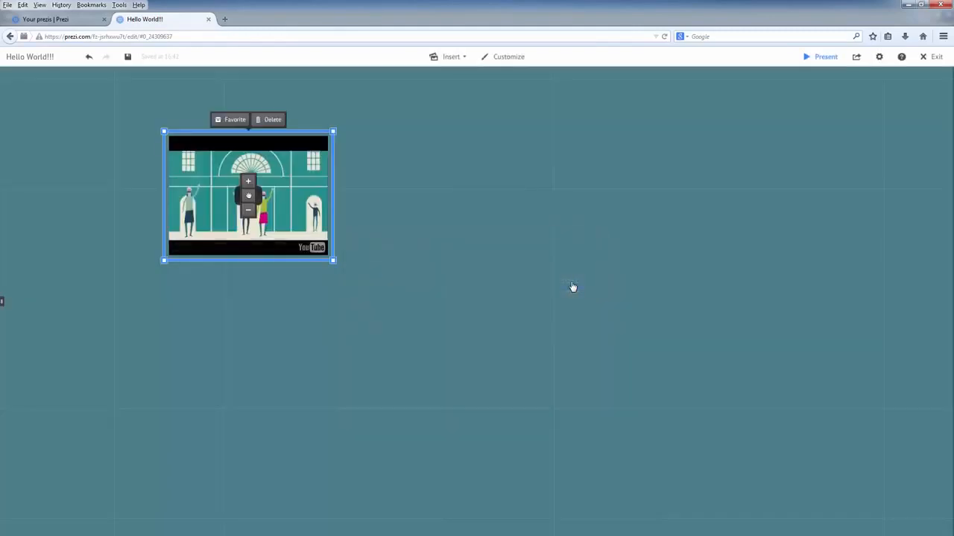
Move the YouTube video to the middle of the canvas at about twice its size, and play it
left_click_drag(248, 195, 463, 231)
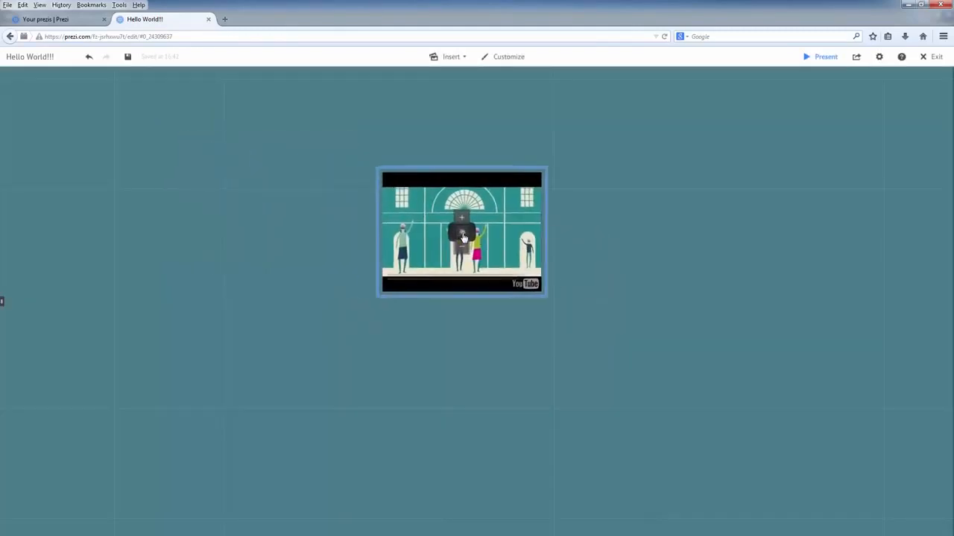
left_click_drag(547, 296, 662, 367)
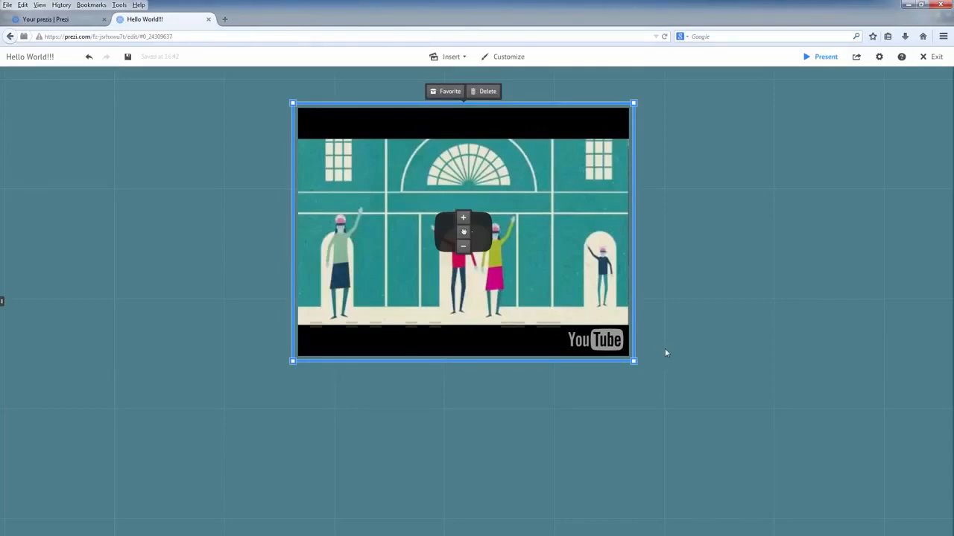
left_click(665, 354)
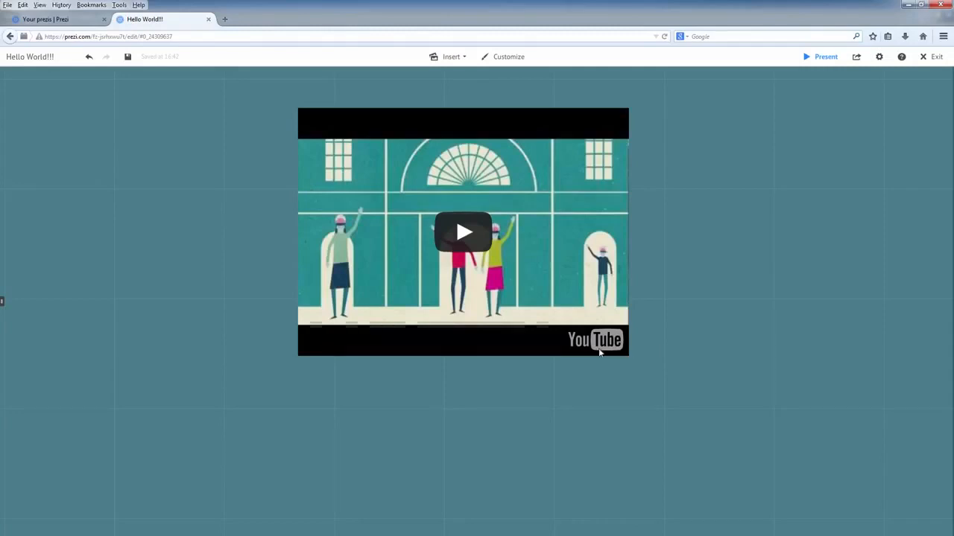
mouse_move(357, 346)
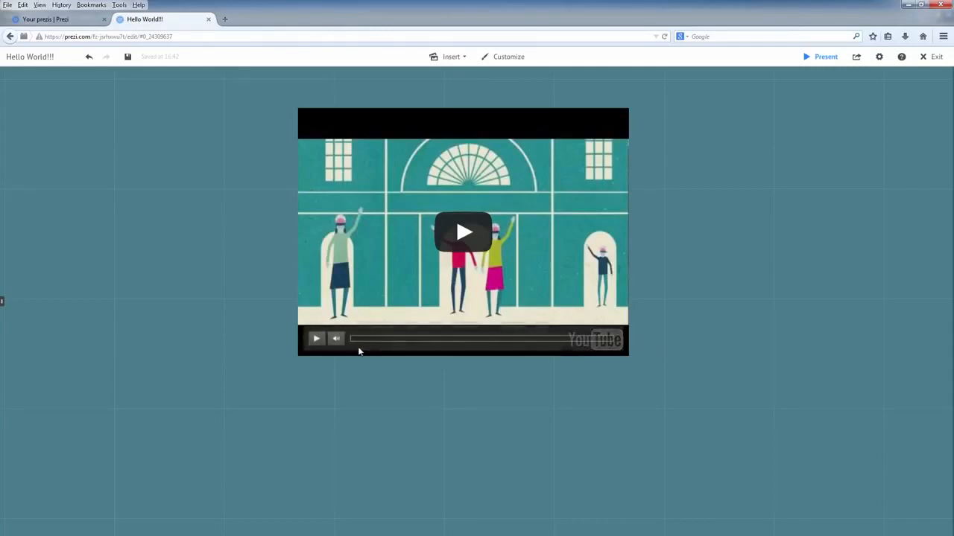
left_click(316, 338)
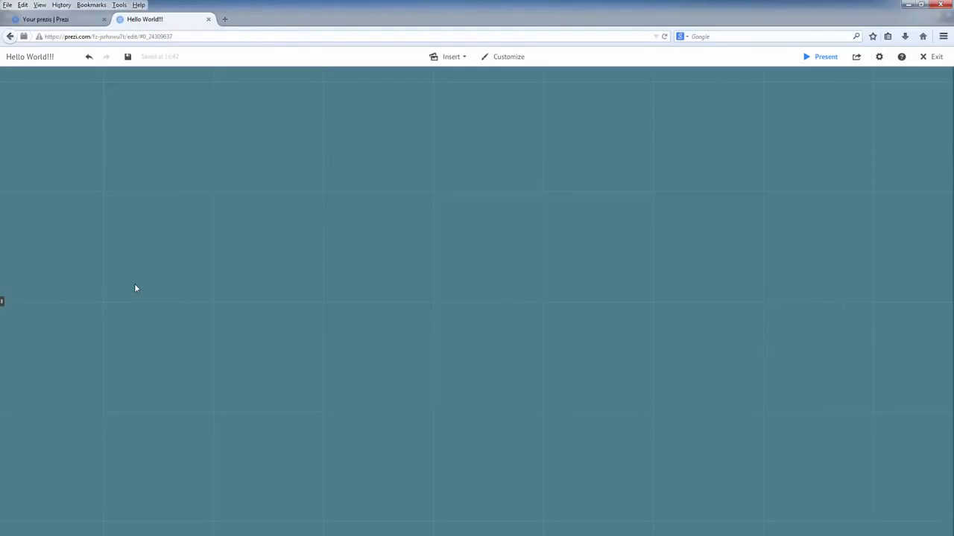
Insert the MP4 video file Untitled from the Videos folder of Images and Videos for Prezi Demonstration onto the empty canvas
left_click(462, 59)
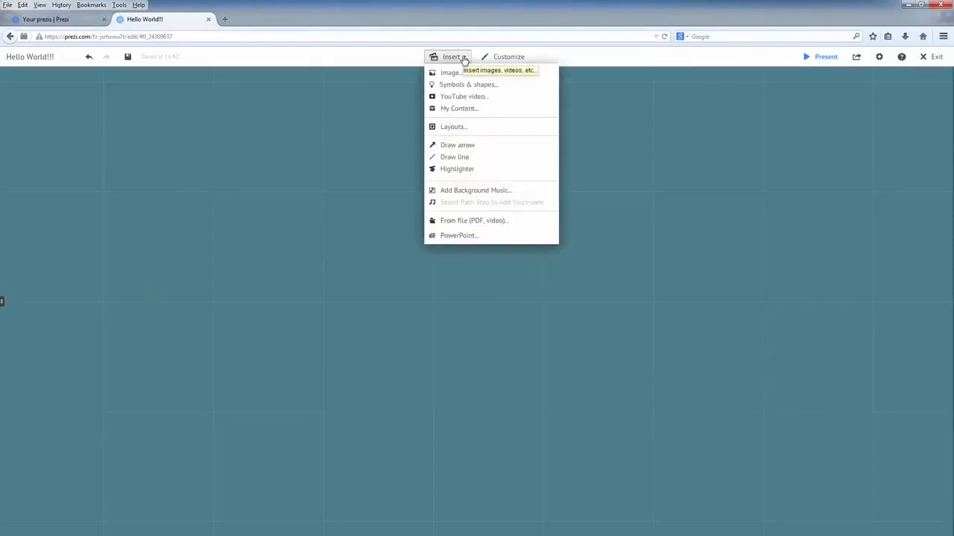
left_click(452, 220)
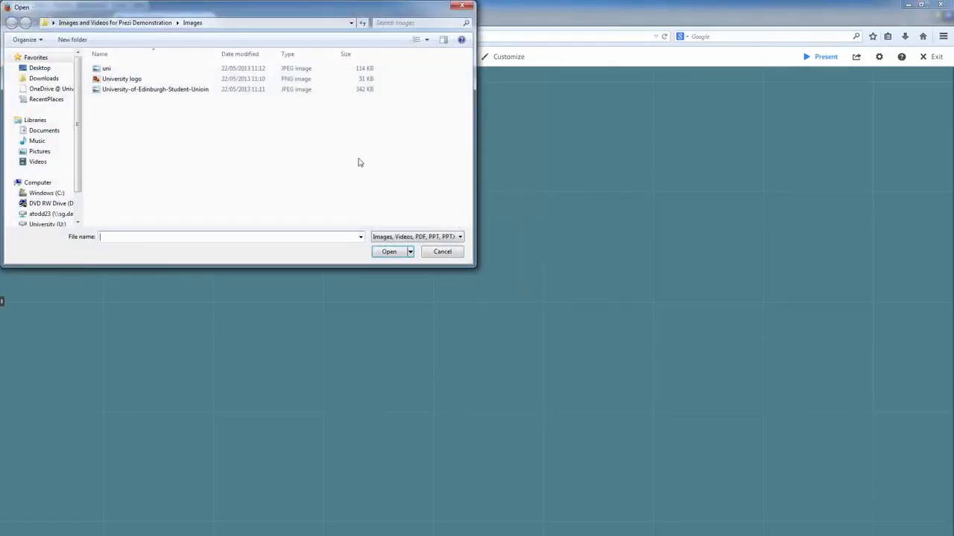
left_click(101, 24)
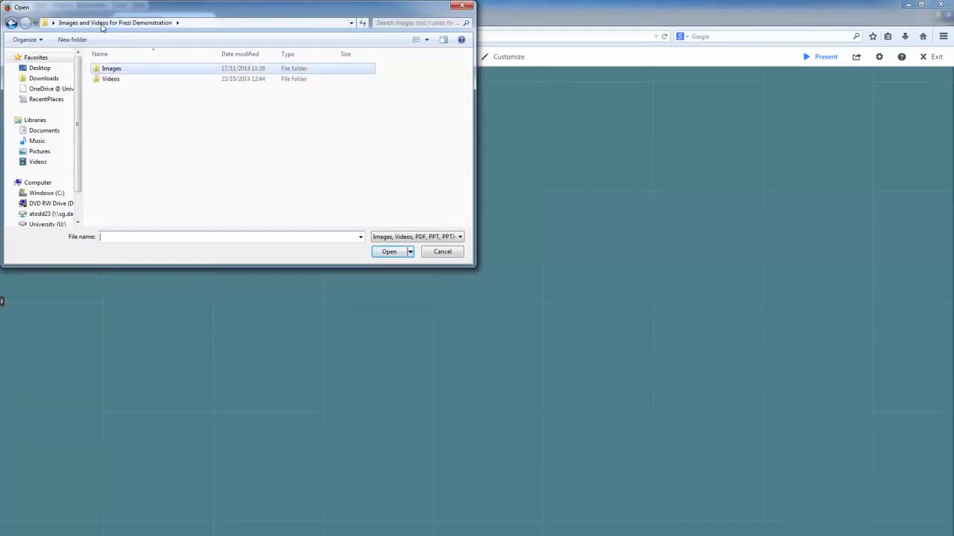
double_click(107, 78)
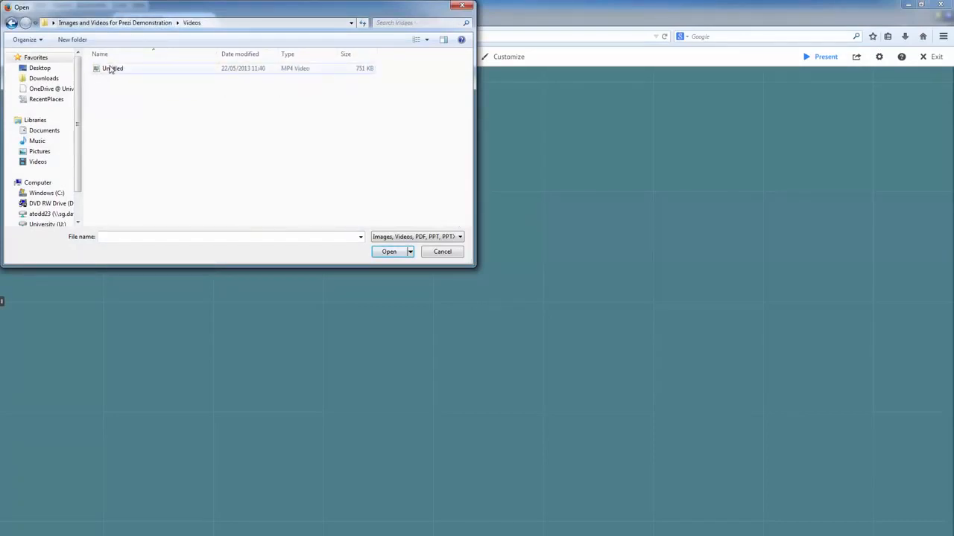
double_click(110, 69)
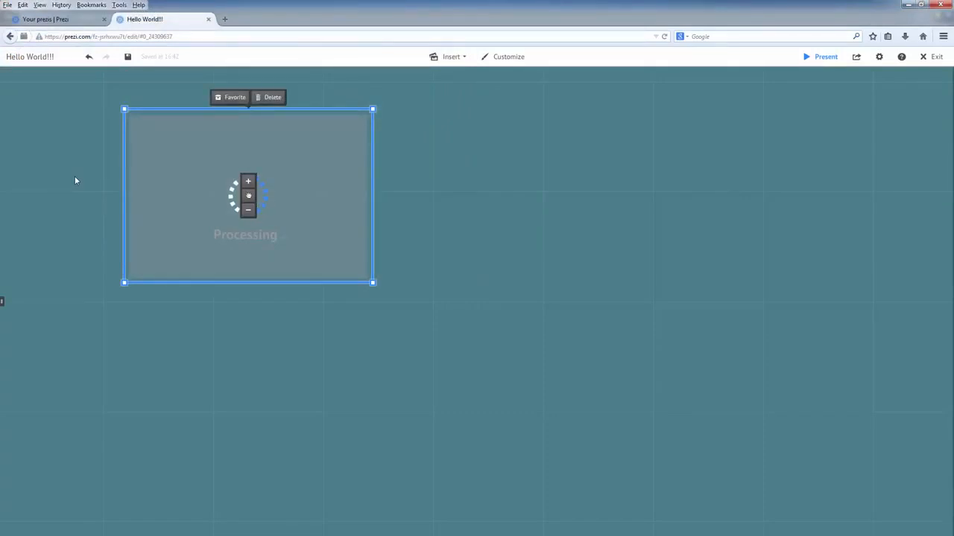
left_click(75, 177)
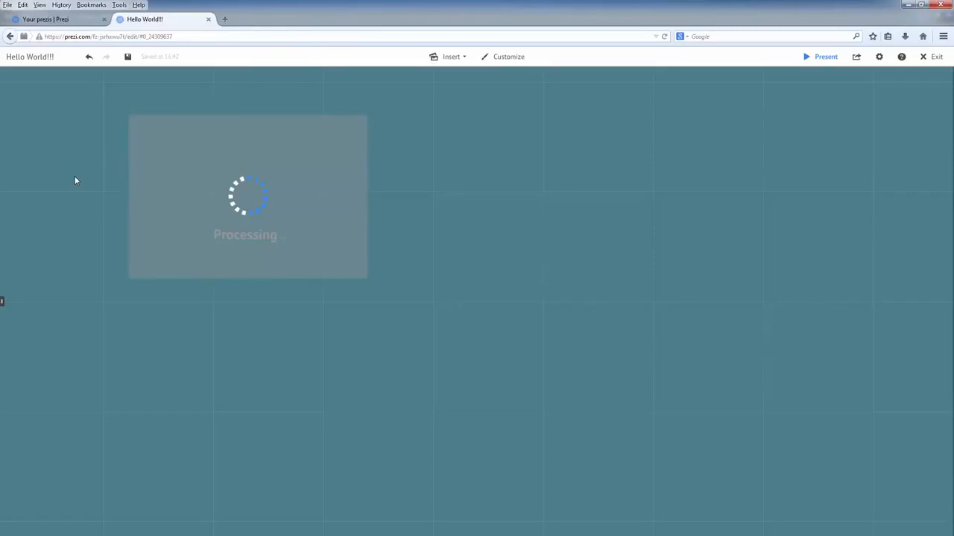
Play the inserted MP4 video on the canvas and pause it partway through
left_click_drag(76, 180, 195, 237)
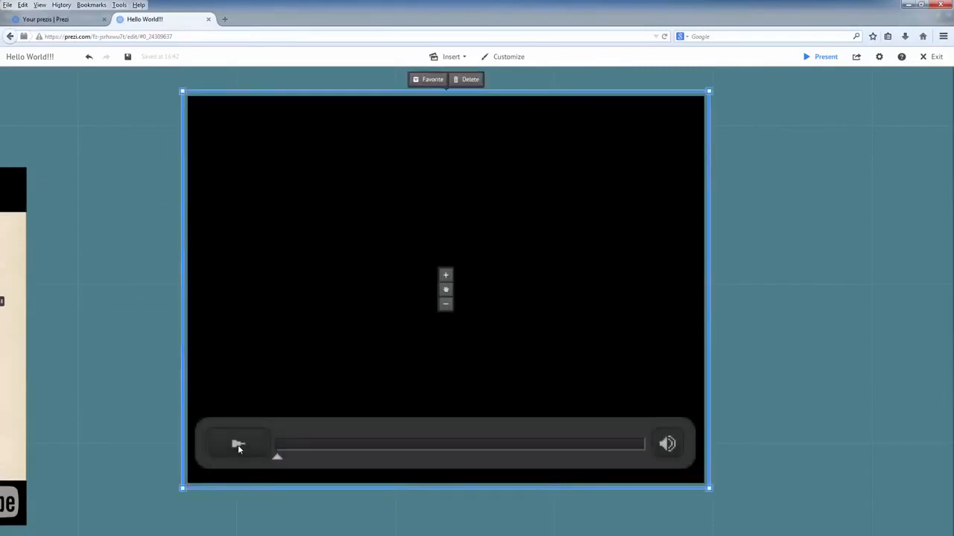
left_click(167, 424)
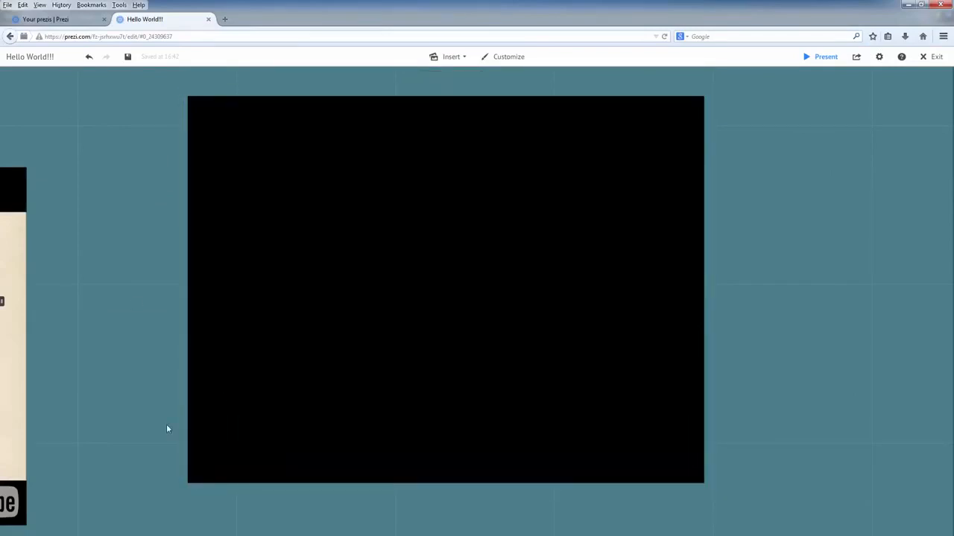
left_click(246, 444)
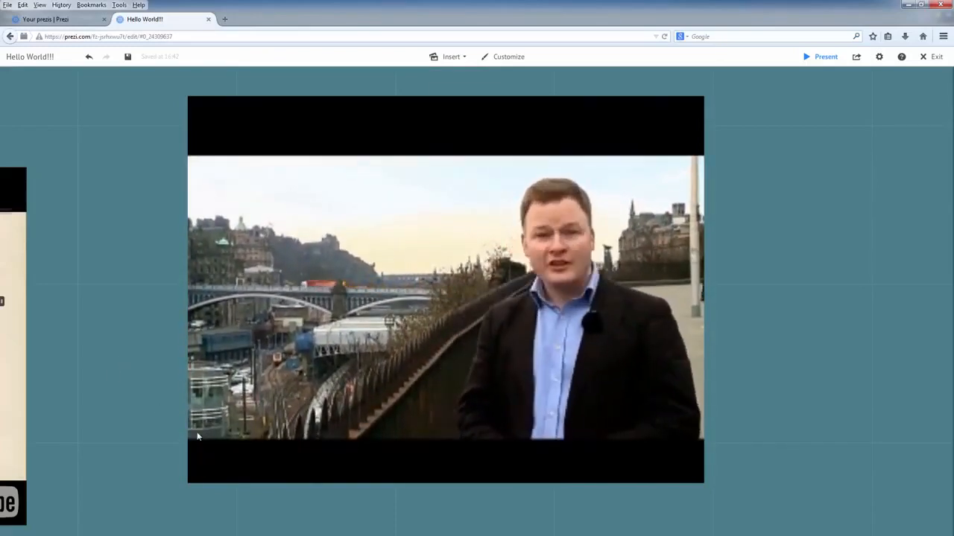
left_click(218, 458)
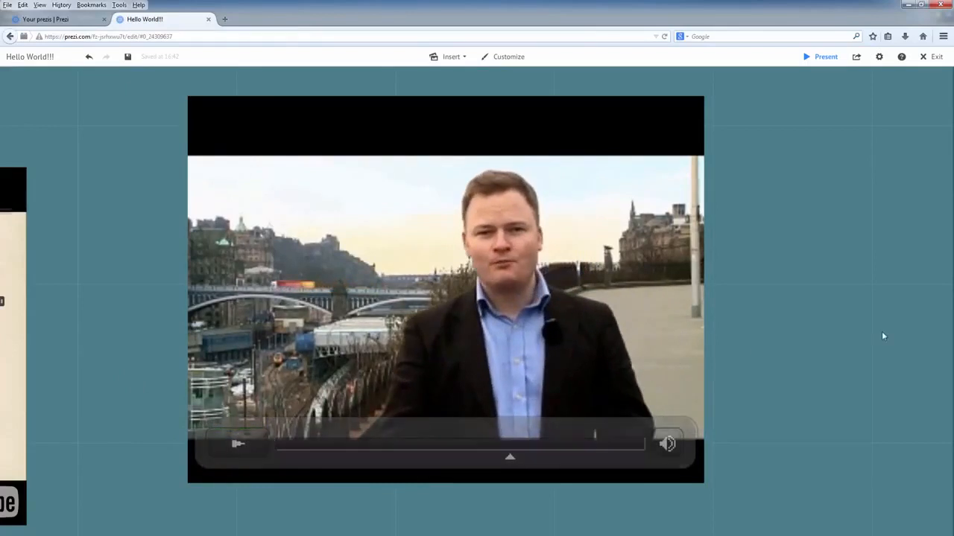
left_click_drag(640, 336, 140, 326)
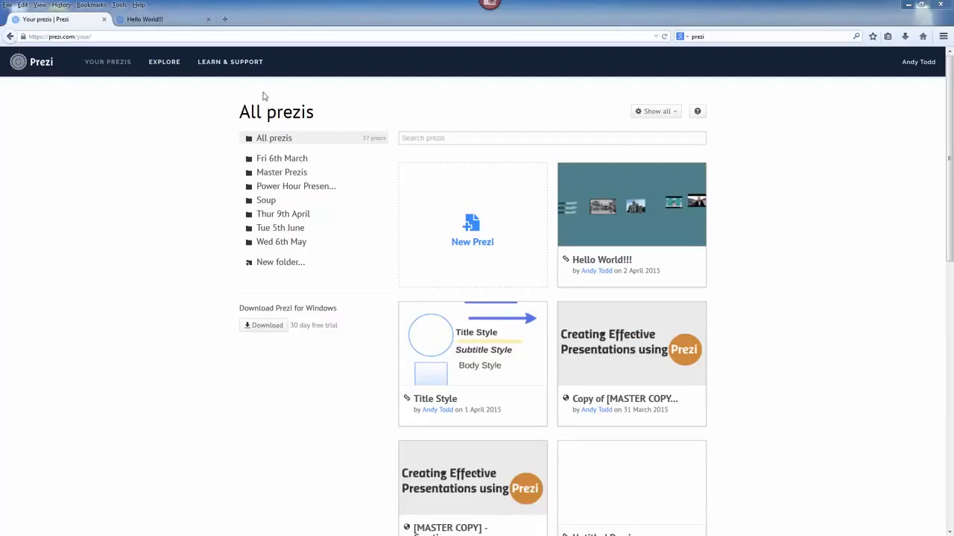
Create a new folder named New Presentations on the Your prezis page
left_click(116, 69)
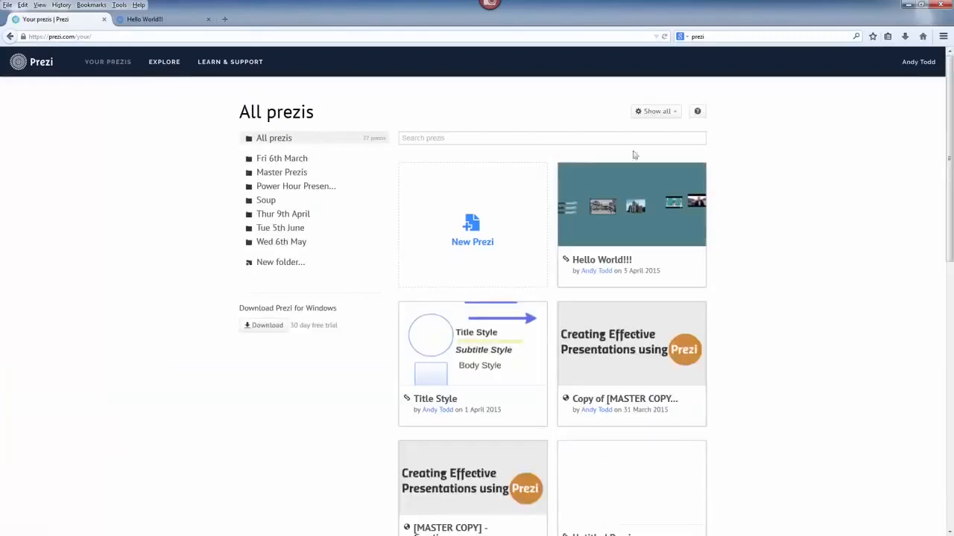
mouse_move(951, 134)
left_mouse_down()
mouse_move(951, 396)
mouse_move(950, 138)
left_mouse_up()
left_click(273, 264)
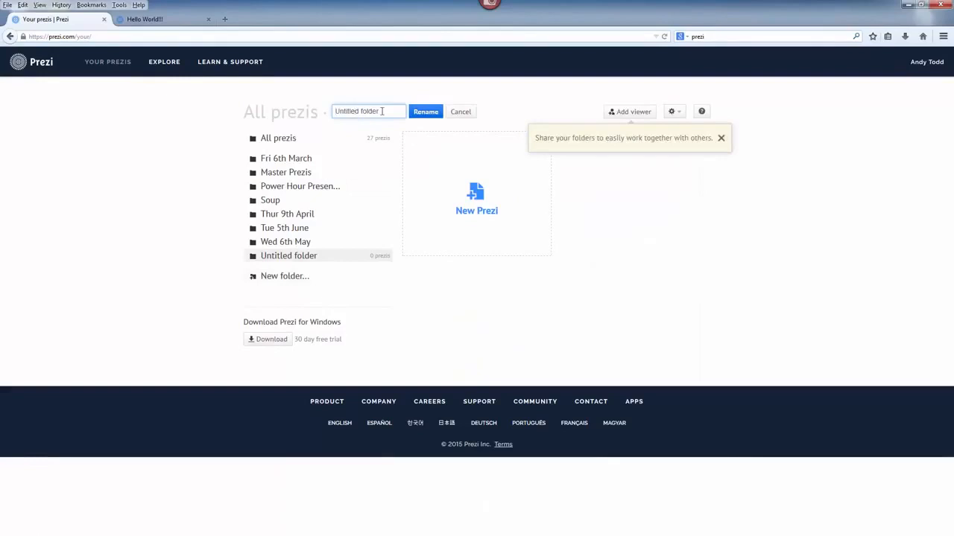
left_click_drag(381, 111, 324, 112)
type("New Presentations")
left_click(430, 113)
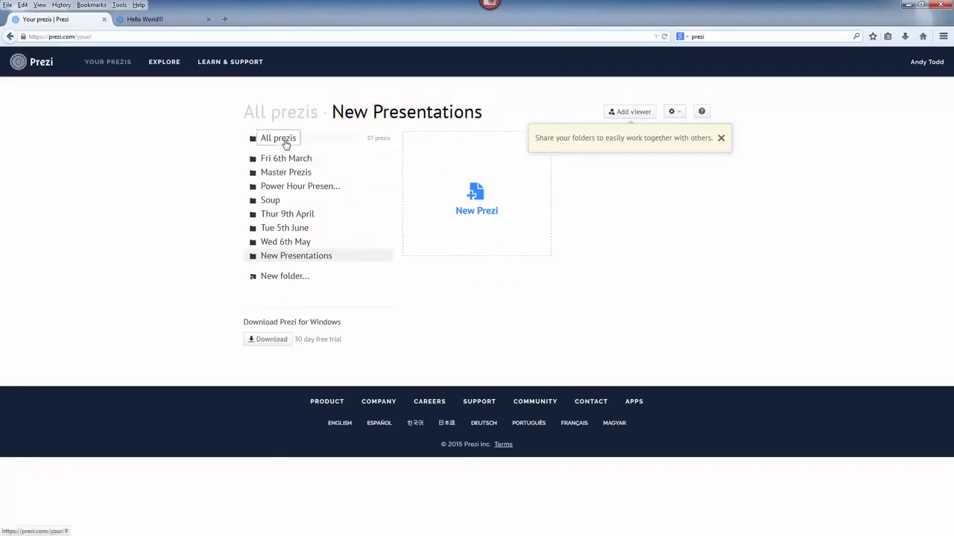
From the list of all prezis, add the Hello World!!! prezi to the New Presentations folder
left_click(286, 146)
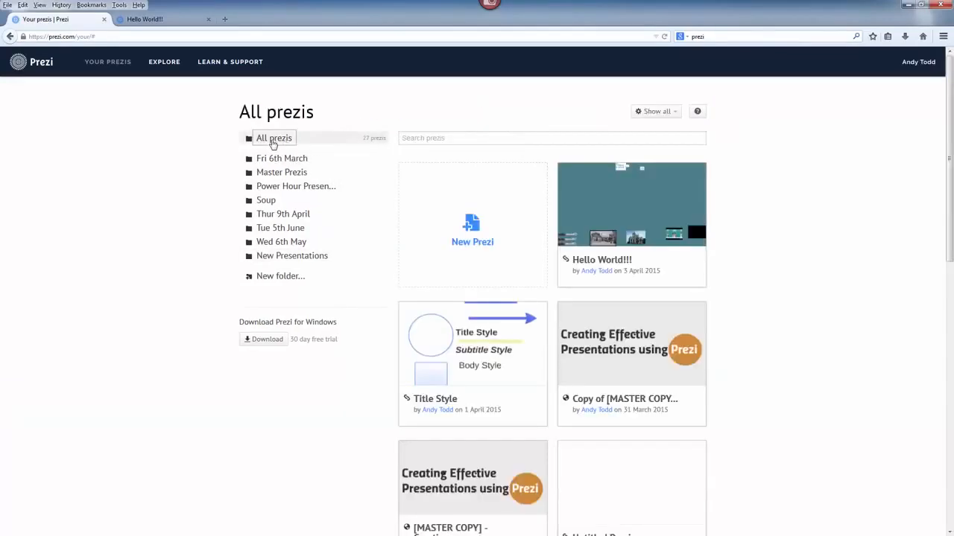
mouse_move(618, 266)
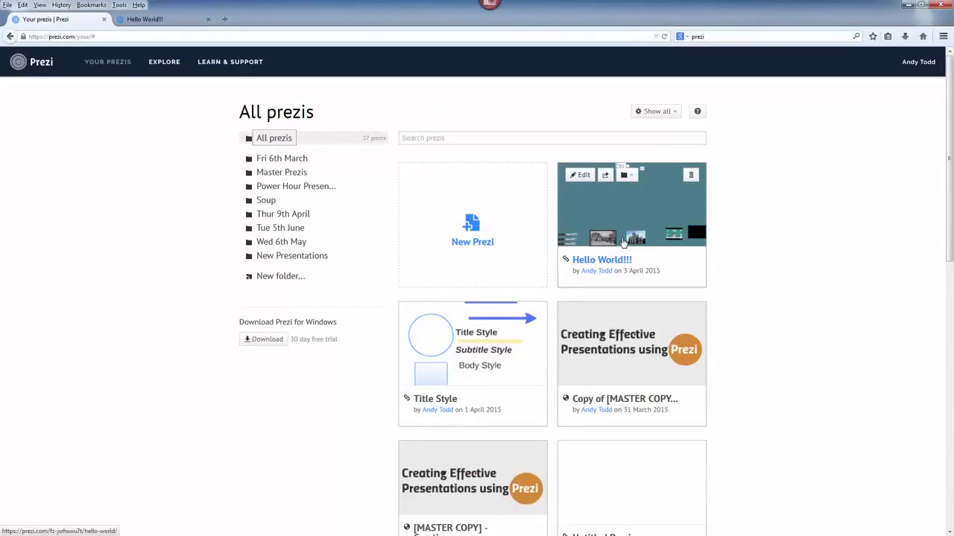
left_click(627, 177)
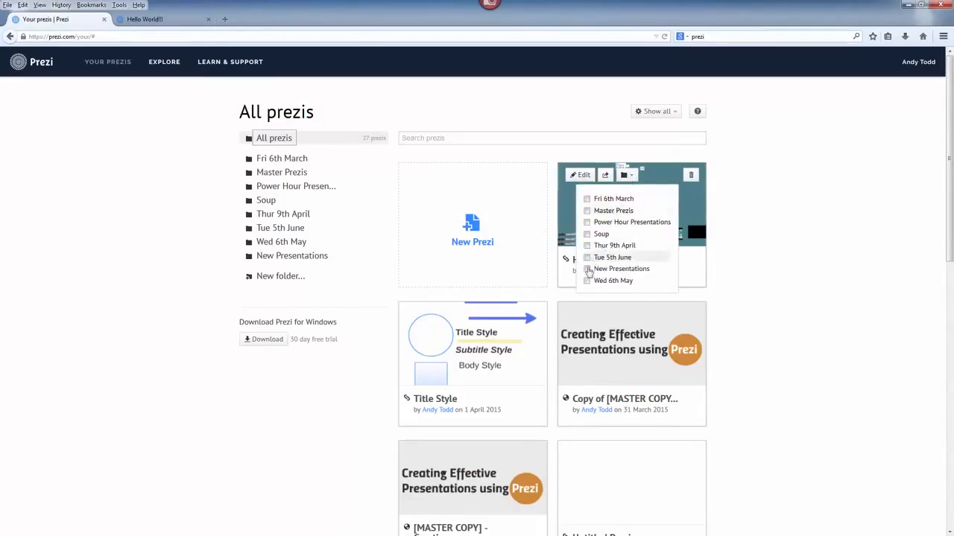
left_click(588, 270)
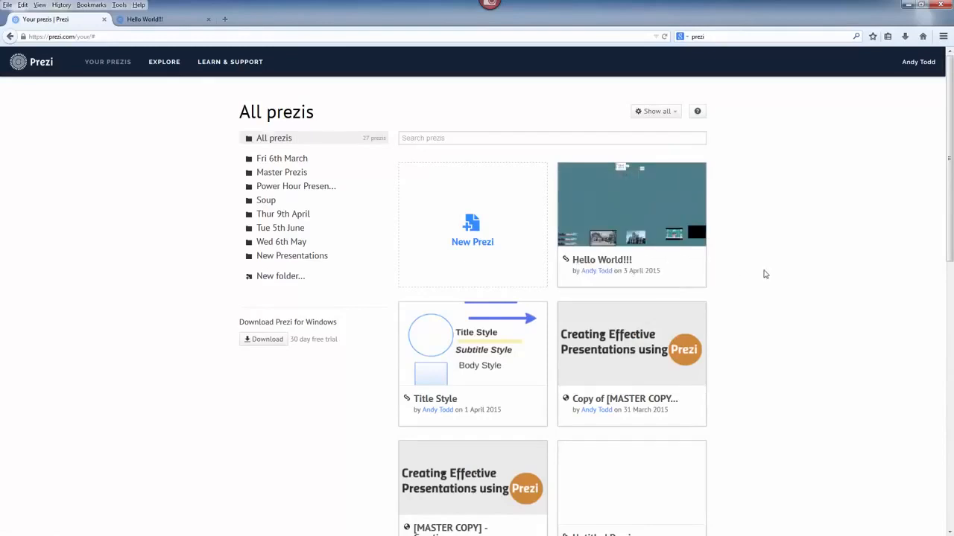
Add the Copy of [MASTER COPY... prezi to the New Presentations folder
scroll(763, 274, "down", 2)
left_click(627, 227)
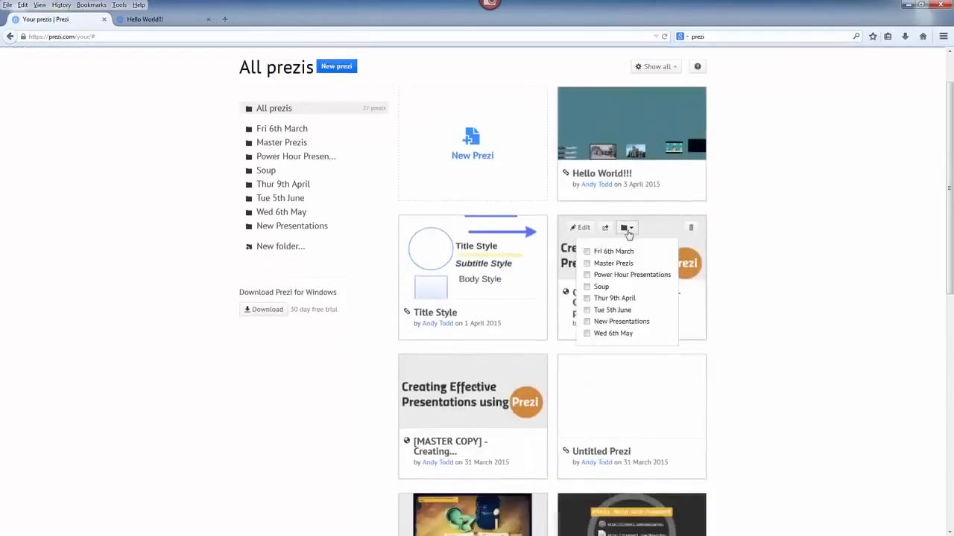
left_click(588, 322)
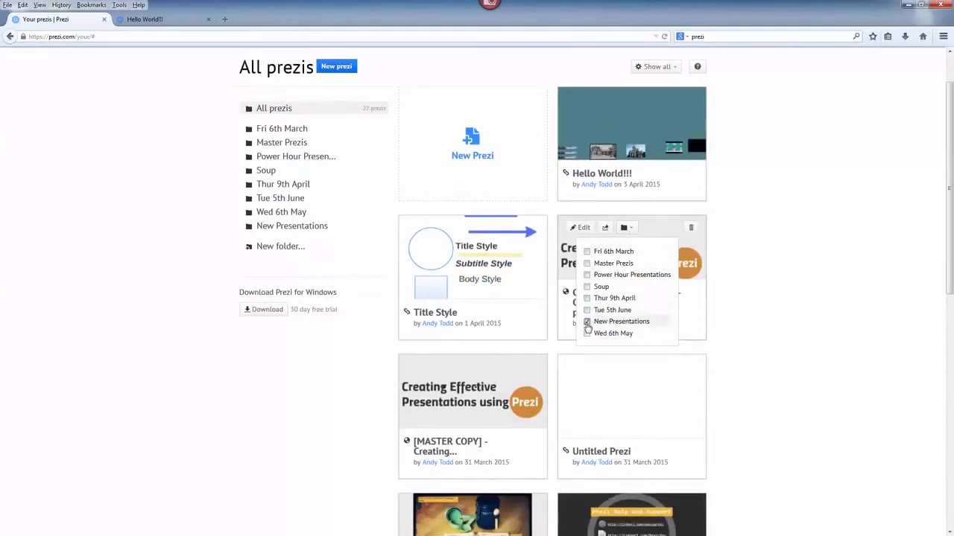
Open the New Presentations folder and review its options for adding people, without adding anyone
left_click(275, 231)
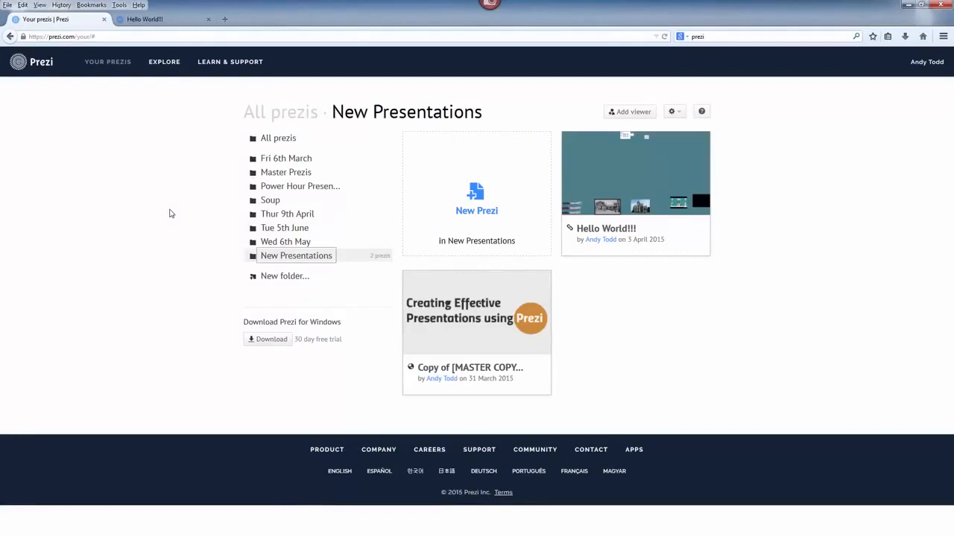
left_click(683, 118)
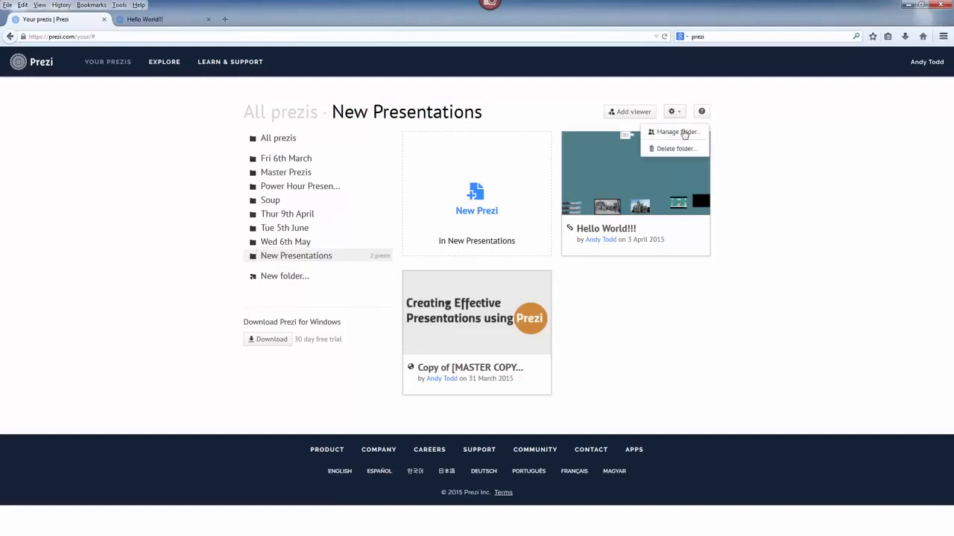
left_click(683, 133)
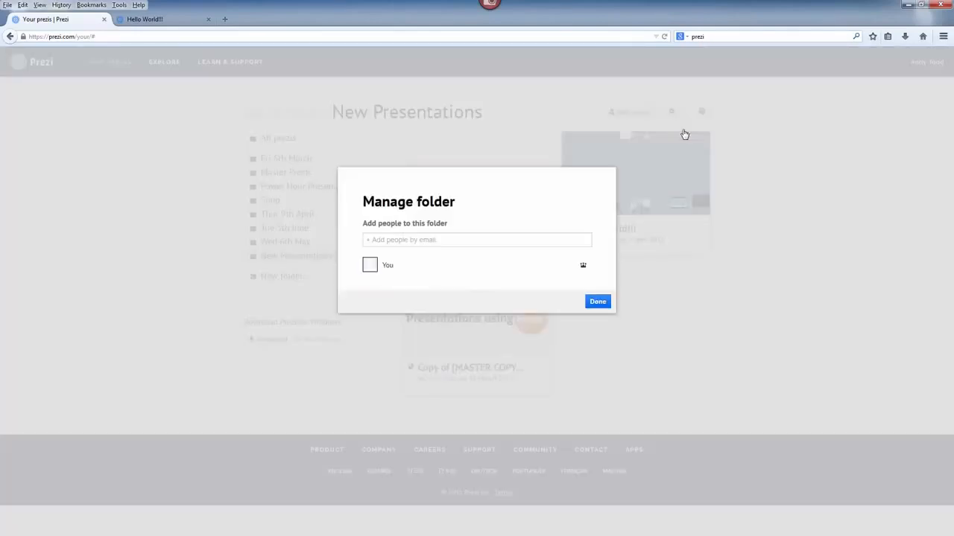
left_click(598, 302)
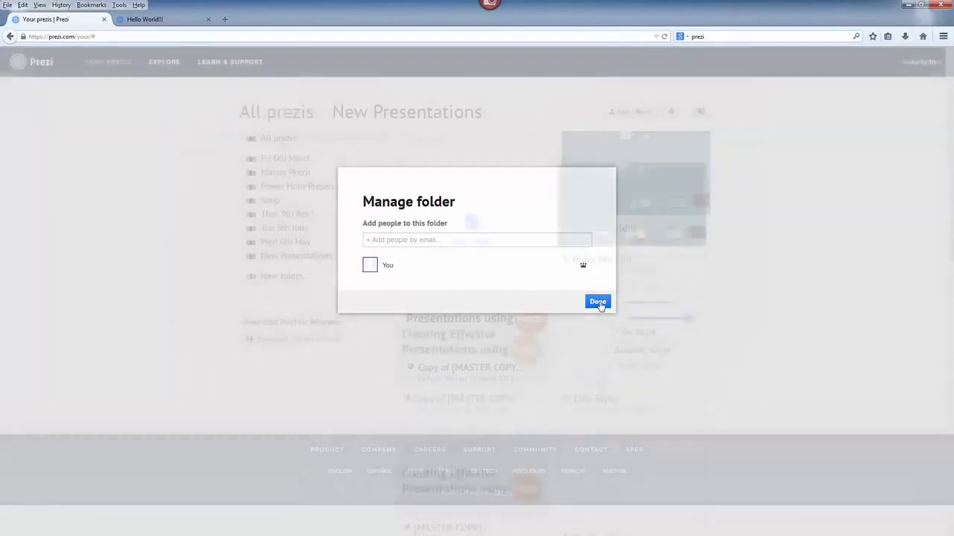
Return to all prezis and open the Hello World!!! prezi's page
left_click(284, 139)
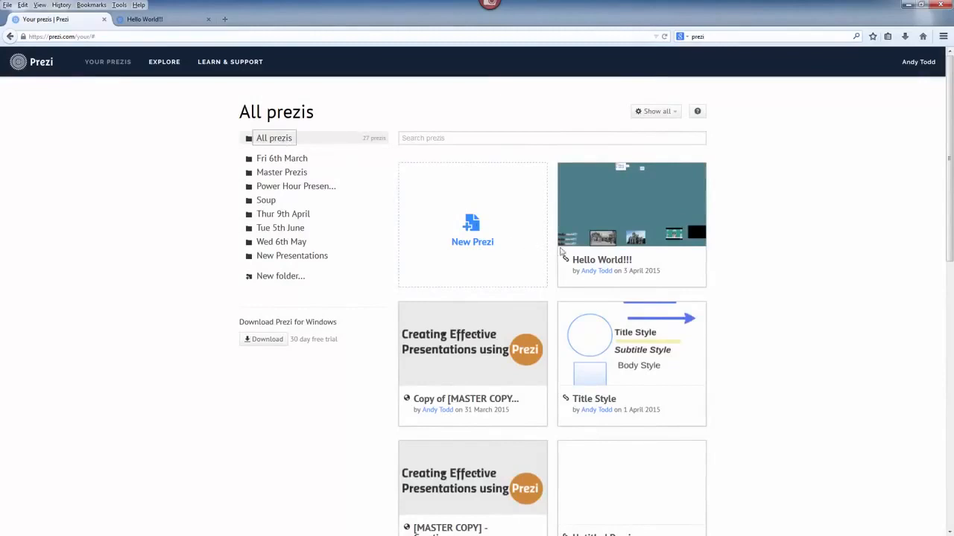
left_click(601, 266)
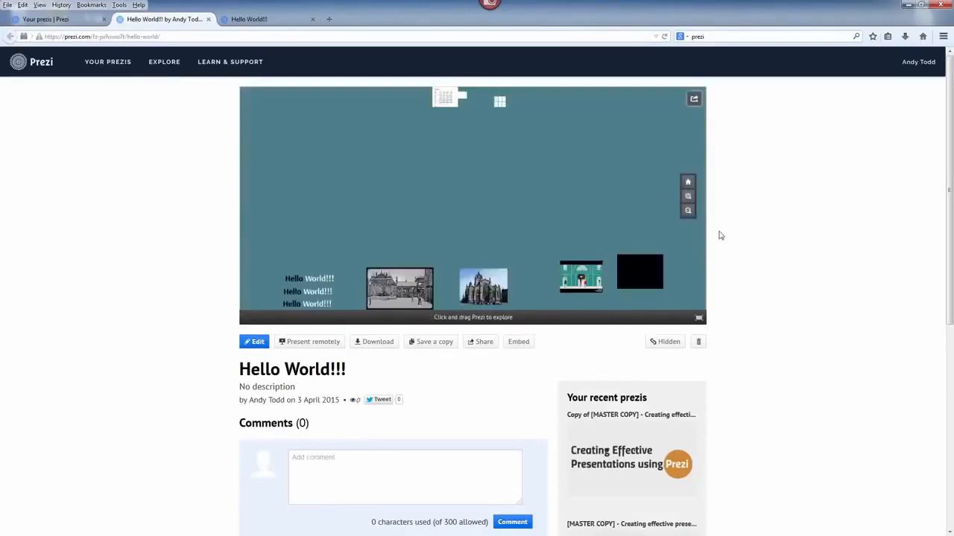
Rename the Hello World!!! prezi to "New presentation" and save the title
scroll(720, 234, "down", 1)
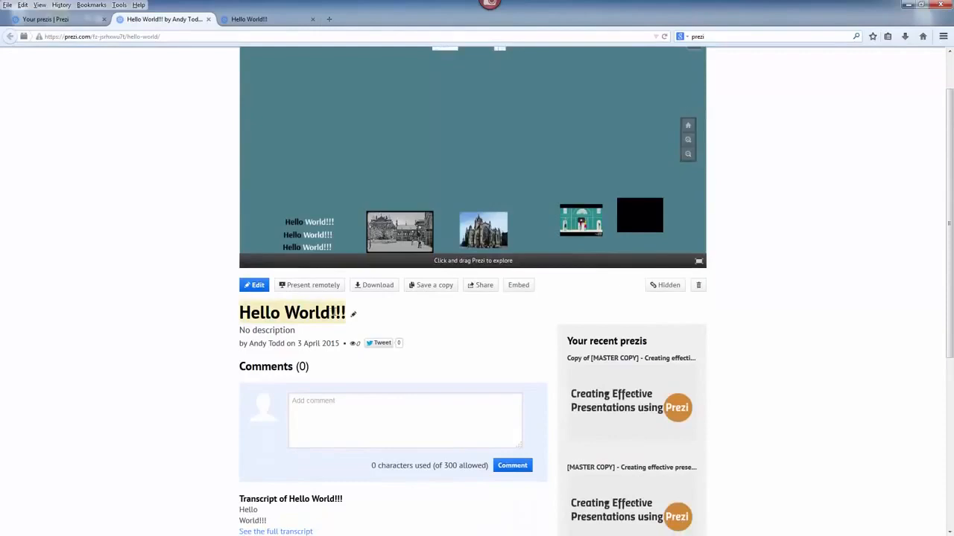
left_click(334, 311)
type("New pr")
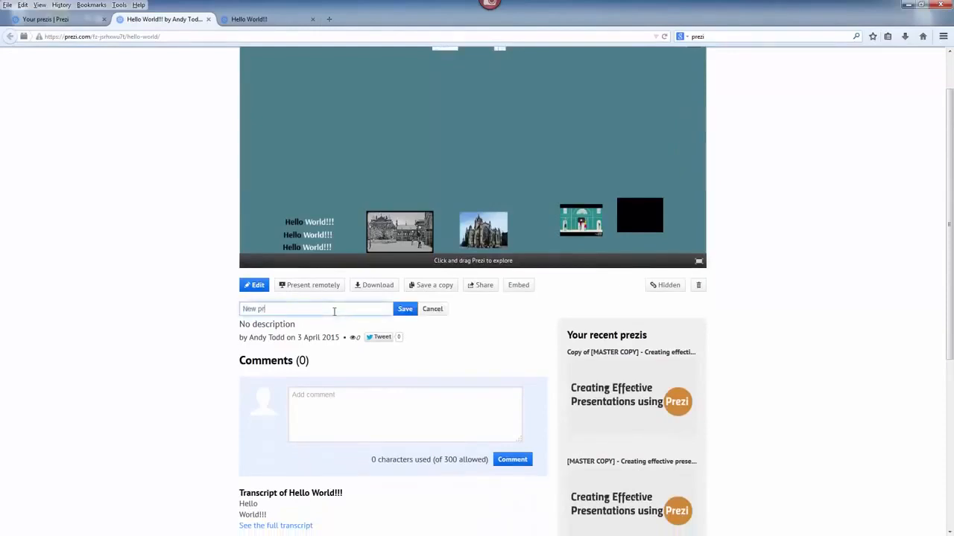
type("esentation")
left_click(405, 310)
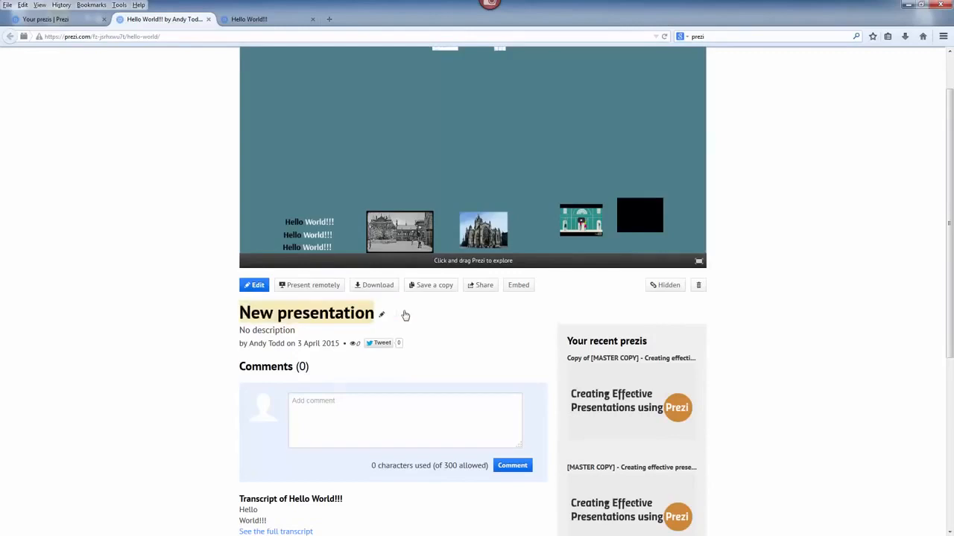
Save "This is a test presentation created to show you how to use Prezi" as the prezi's description
left_click(279, 329)
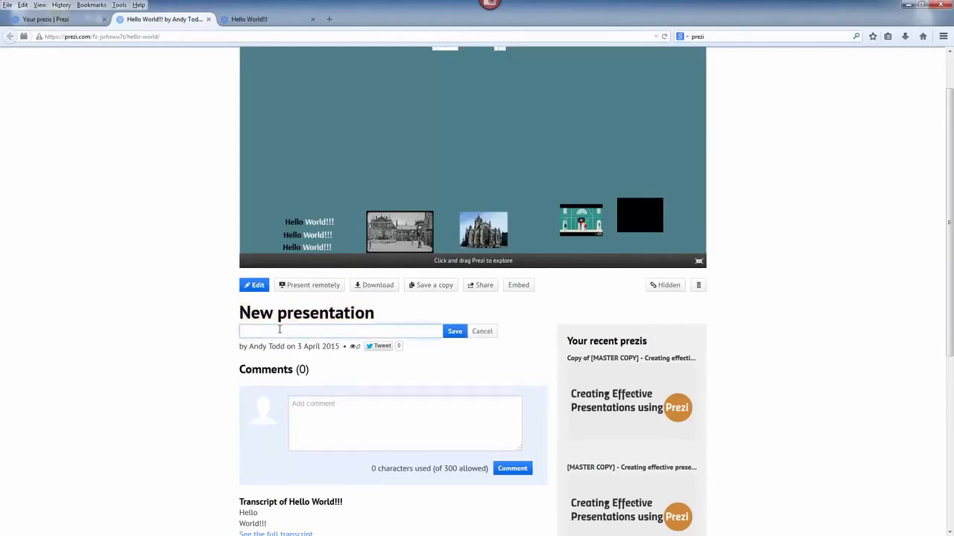
type("This is a test presentation created to show you how to use Prezi")
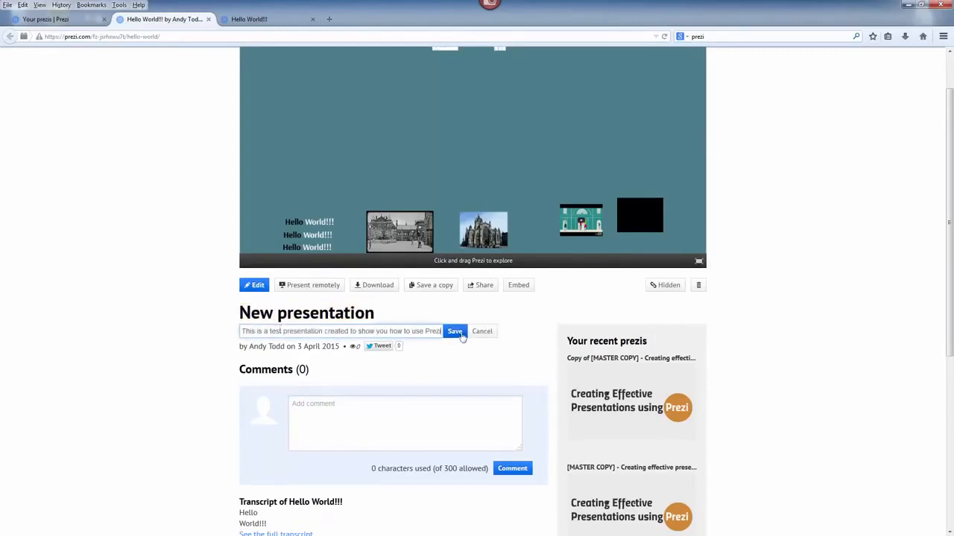
left_click(455, 332)
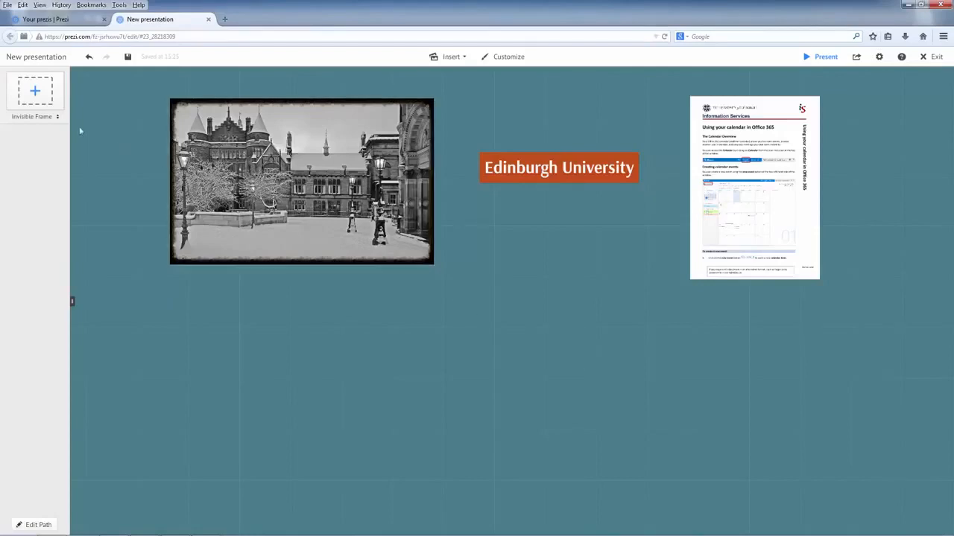
In the prezi editor, choose the Circle frame type, place one over the Edinburgh University text and zoom to its path point
left_click(39, 118)
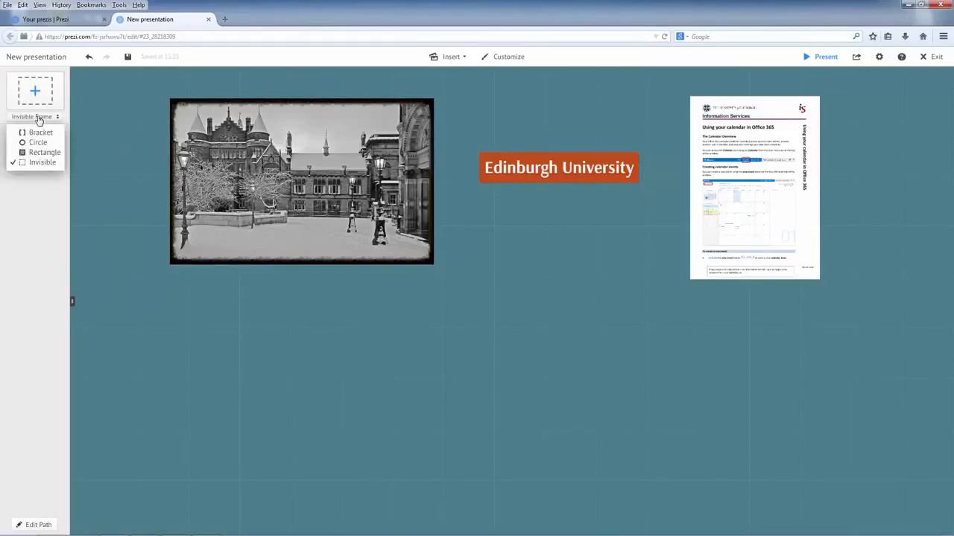
left_click(38, 132)
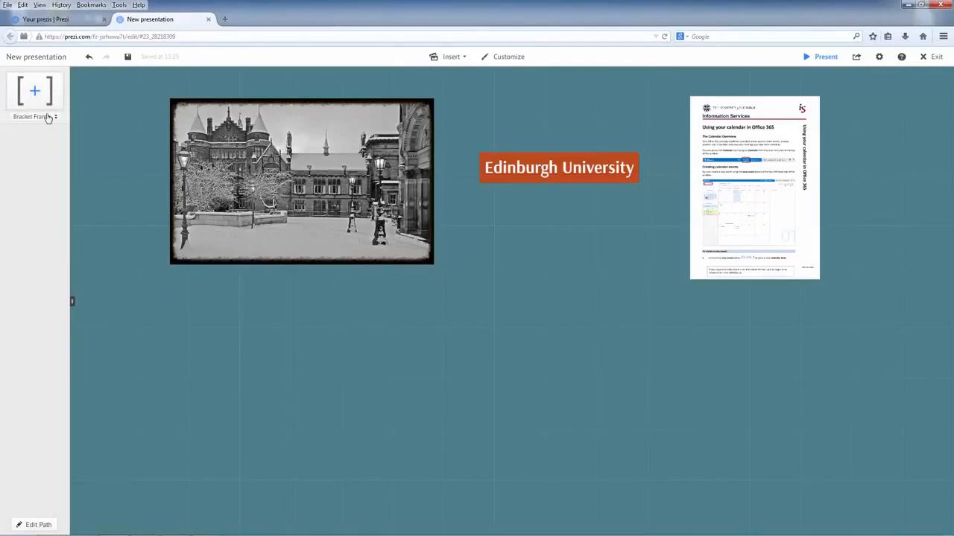
left_click(47, 118)
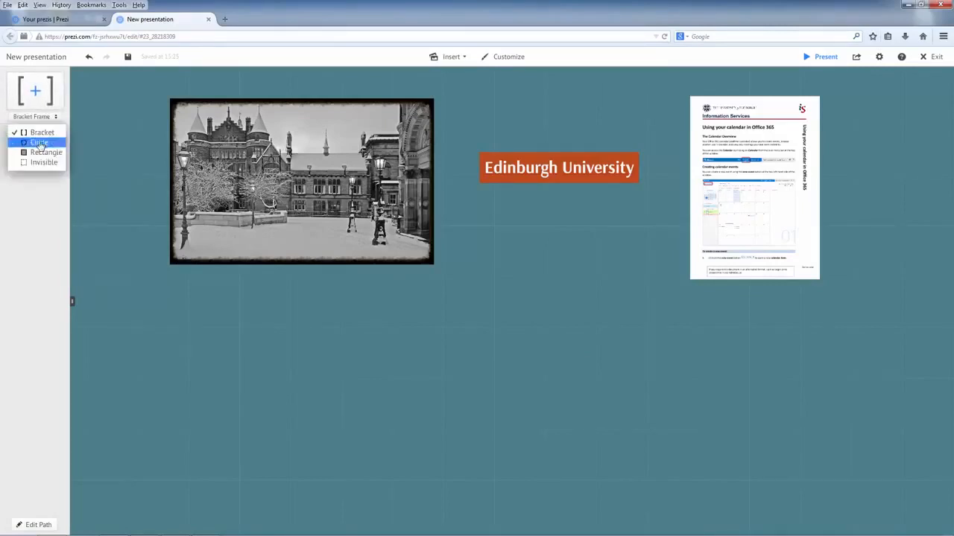
left_click(40, 146)
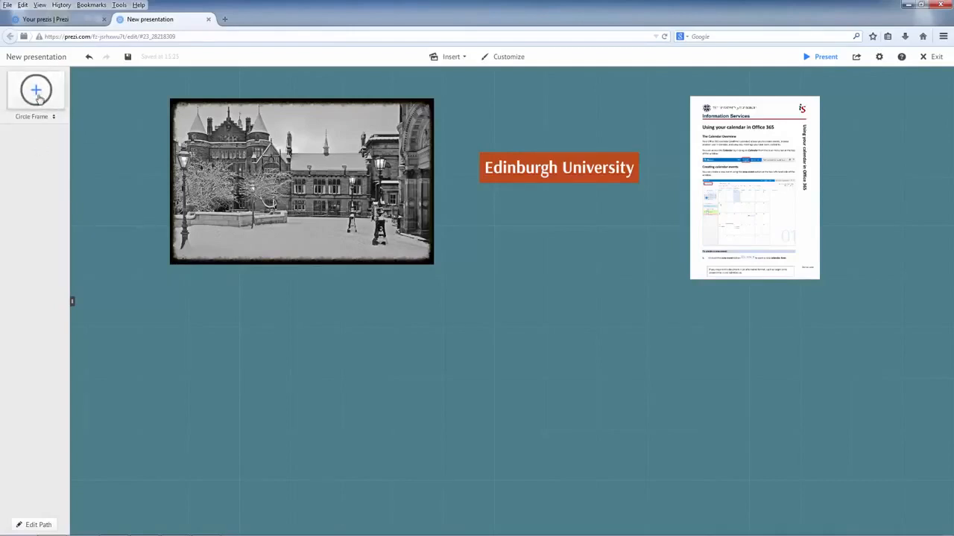
left_click_drag(36, 93, 554, 177)
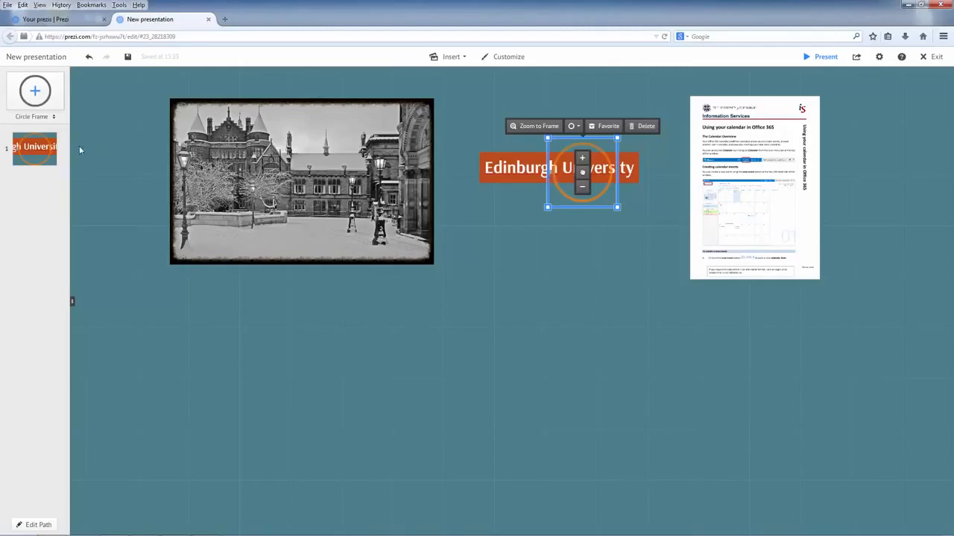
left_click(34, 154)
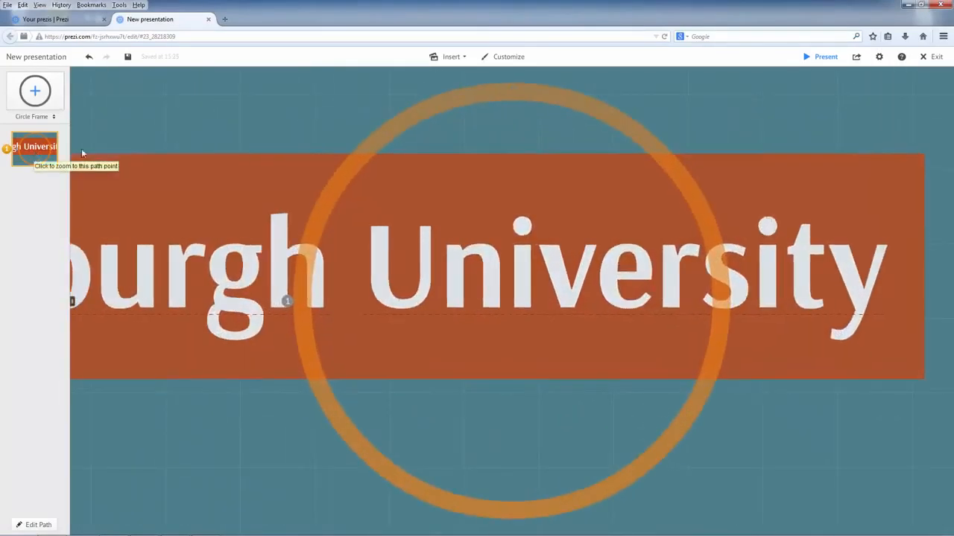
Enlarge the circle frame and reposition it so that it surrounds the whole Edinburgh University text
scroll(264, 146, "down", 4)
scroll(265, 145, "down", 3)
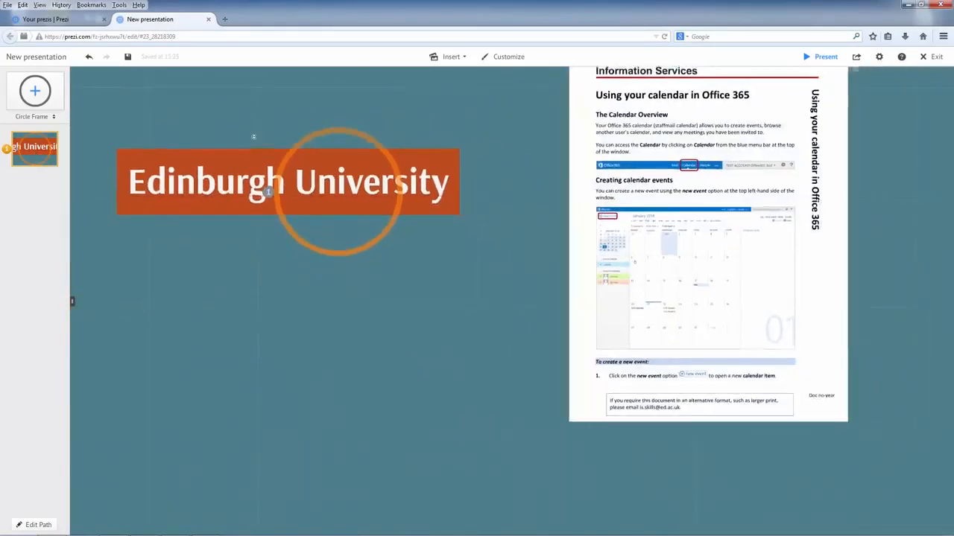
left_click_drag(252, 141, 279, 164)
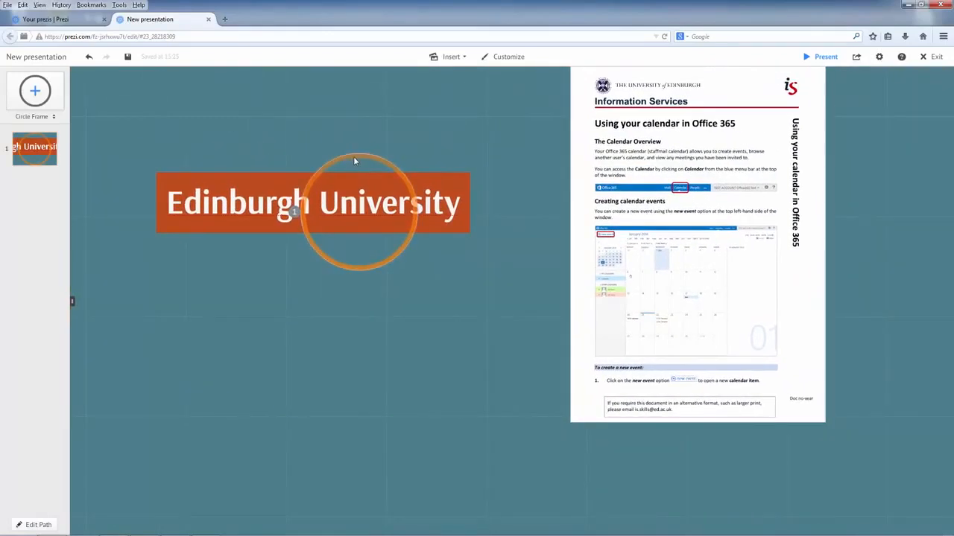
left_click(353, 158)
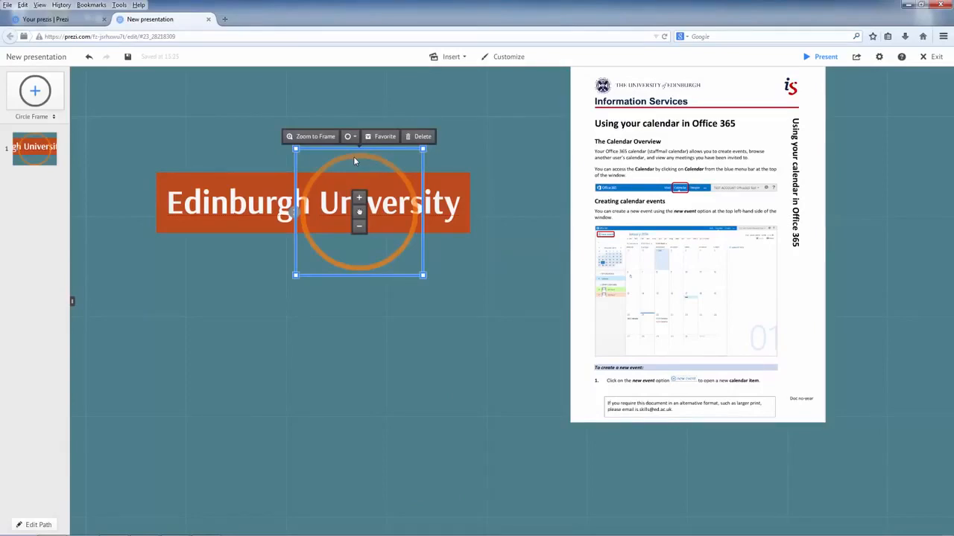
left_click_drag(423, 275, 564, 353)
left_click_drag(489, 418, 517, 459)
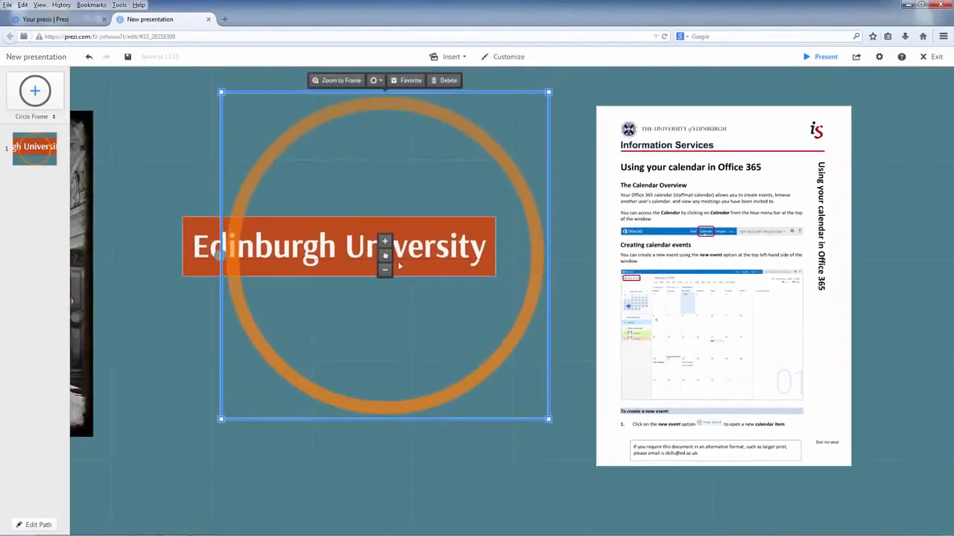
left_click_drag(384, 260, 346, 257)
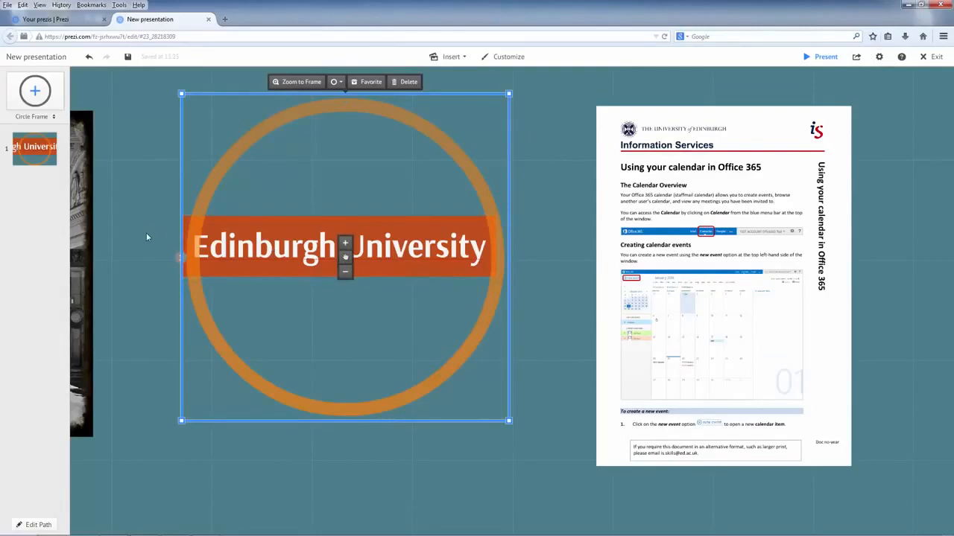
left_click_drag(179, 237, 139, 230)
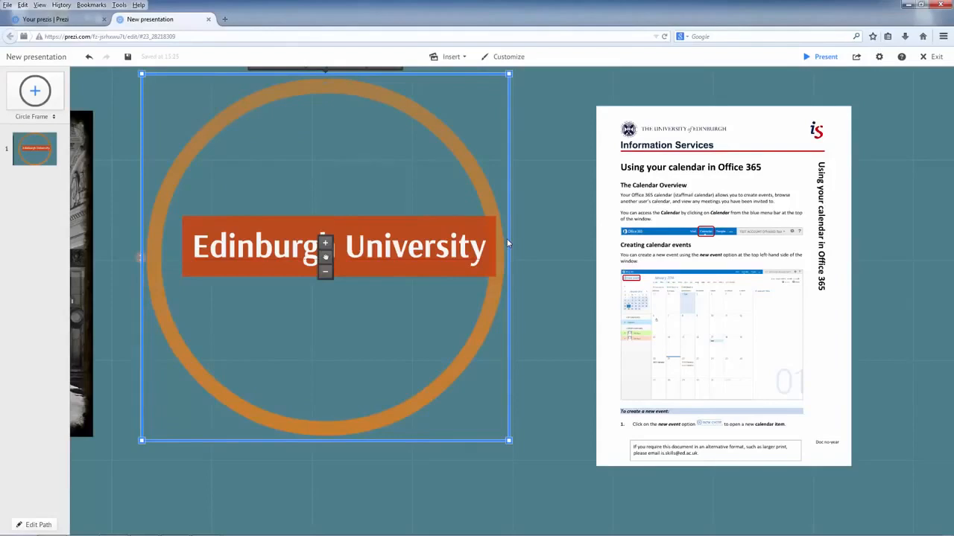
left_click_drag(508, 242, 534, 222)
Move the circle frame slightly together with the Edinburgh University text inside it
scroll(545, 214, "down", 3)
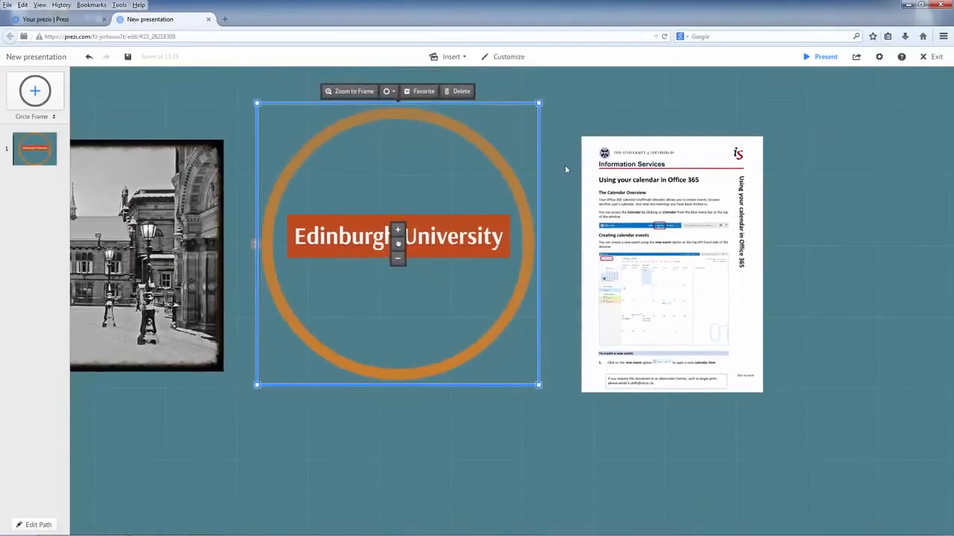
left_click(565, 164)
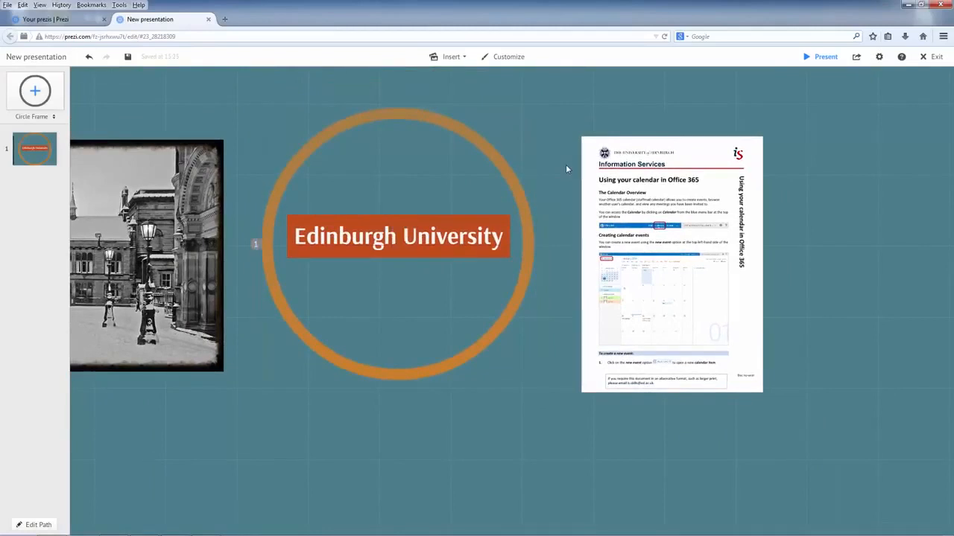
left_click(393, 113)
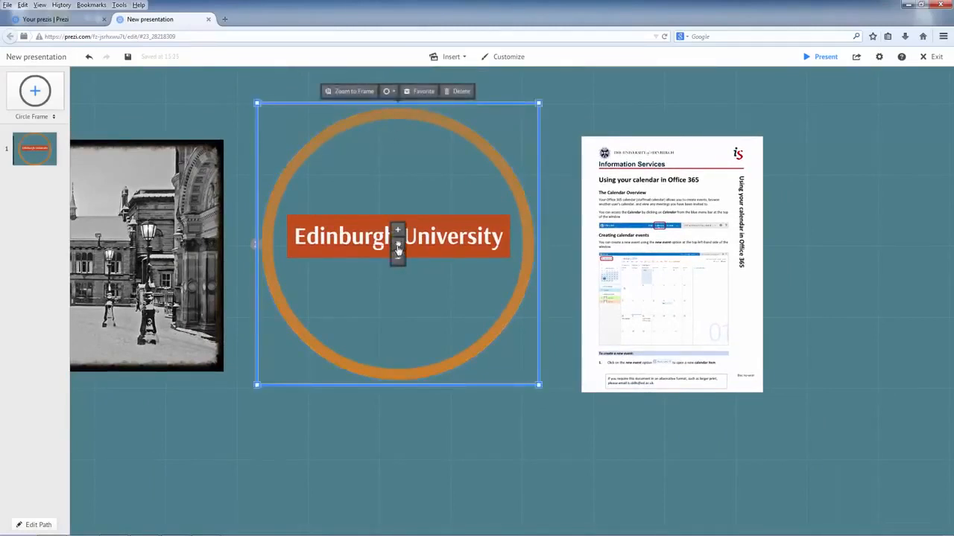
mouse_move(400, 259)
left_mouse_down()
mouse_move(457, 294)
mouse_move(401, 244)
mouse_move(402, 255)
left_mouse_up()
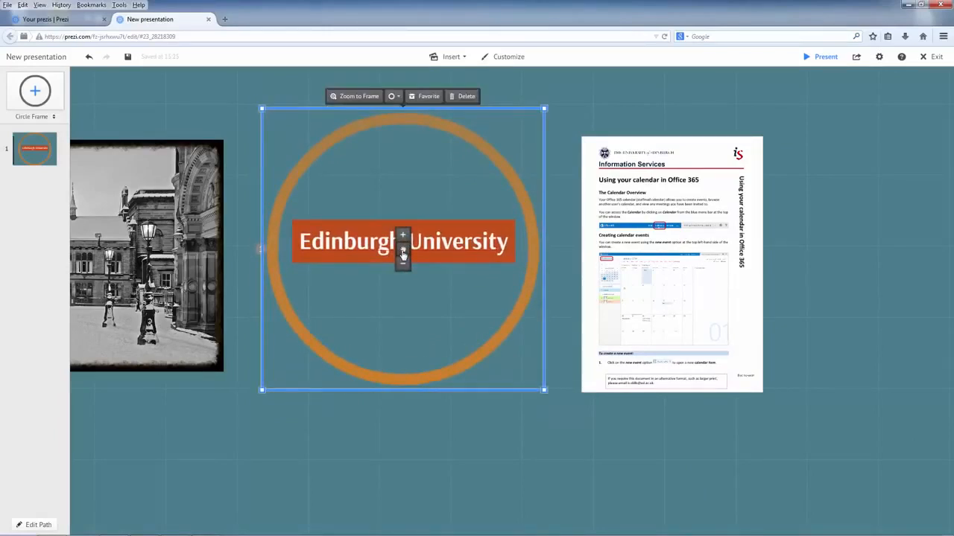
Change the circle frame to a rectangle and reduce its height to fit closely around the Edinburgh University text
left_click(393, 97)
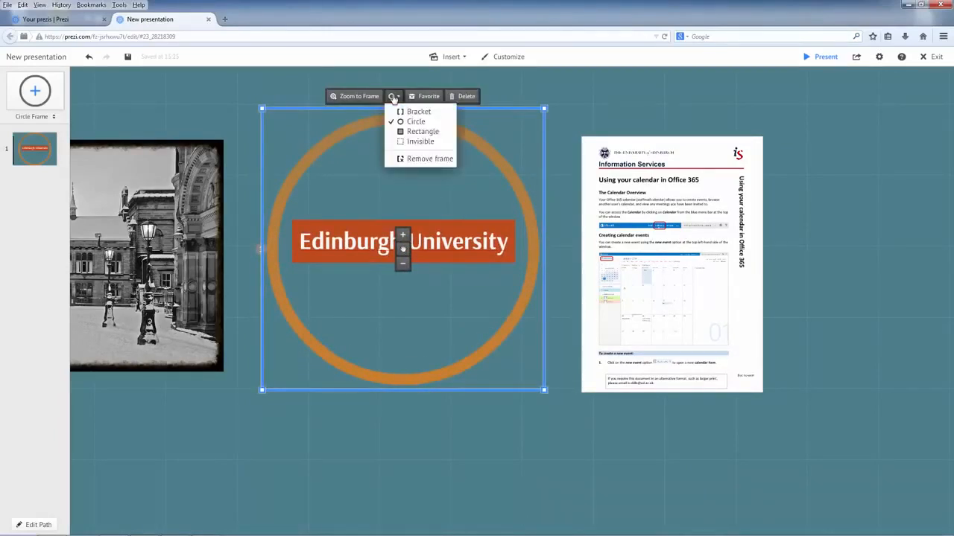
left_click(411, 132)
left_click_drag(504, 106, 504, 190)
left_click_drag(496, 388, 492, 281)
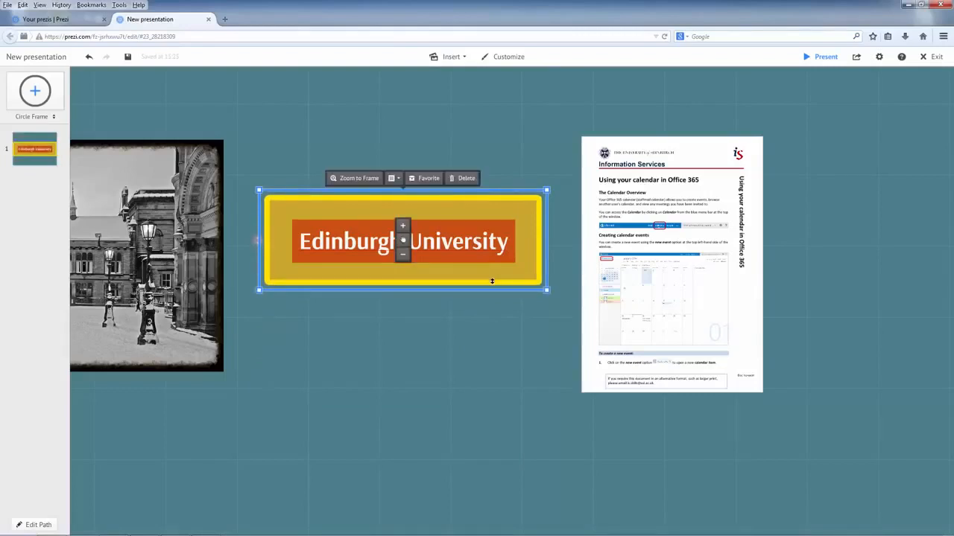
Remove only the rectangle frame around the Edinburgh University text, keeping the text
left_click(393, 180)
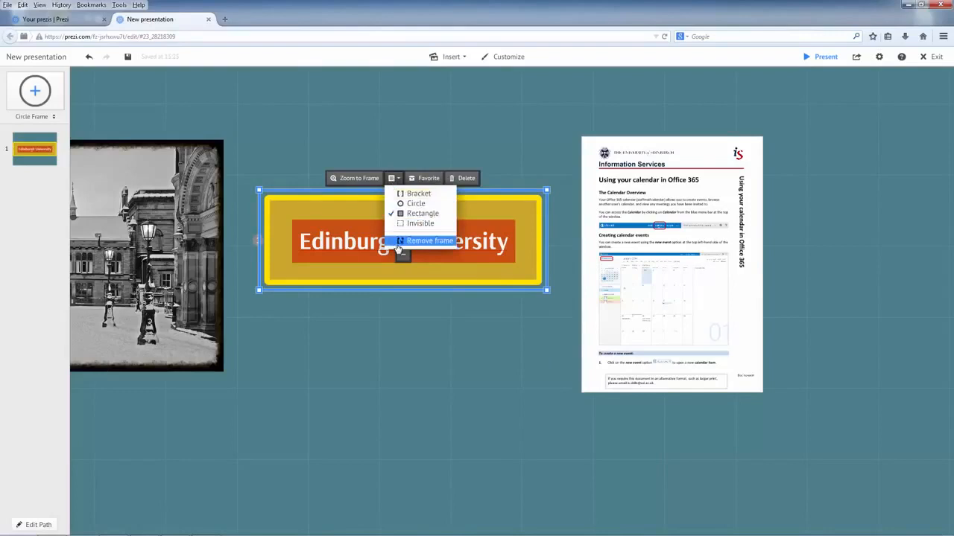
left_click(426, 242)
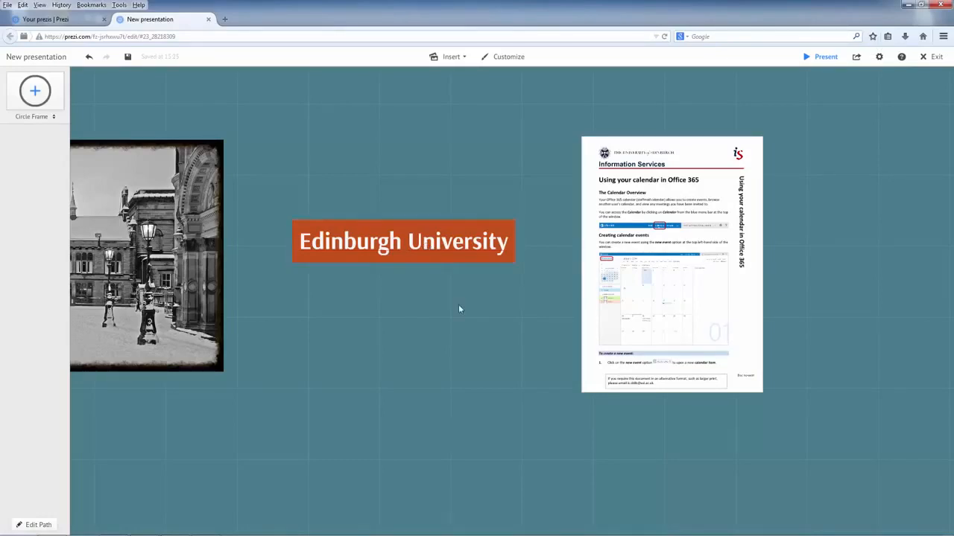
Add an invisible frame sized around the whole Office 365 calendar PDF page and zoom to its path point
left_click_drag(522, 305, 230, 321)
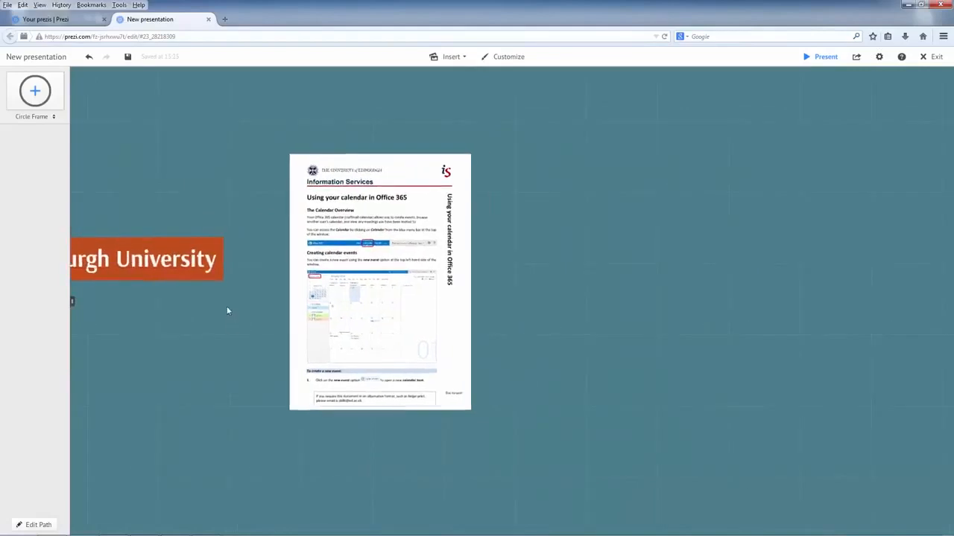
scroll(227, 307, "up", 3)
left_click_drag(246, 240, 202, 270)
left_click(42, 117)
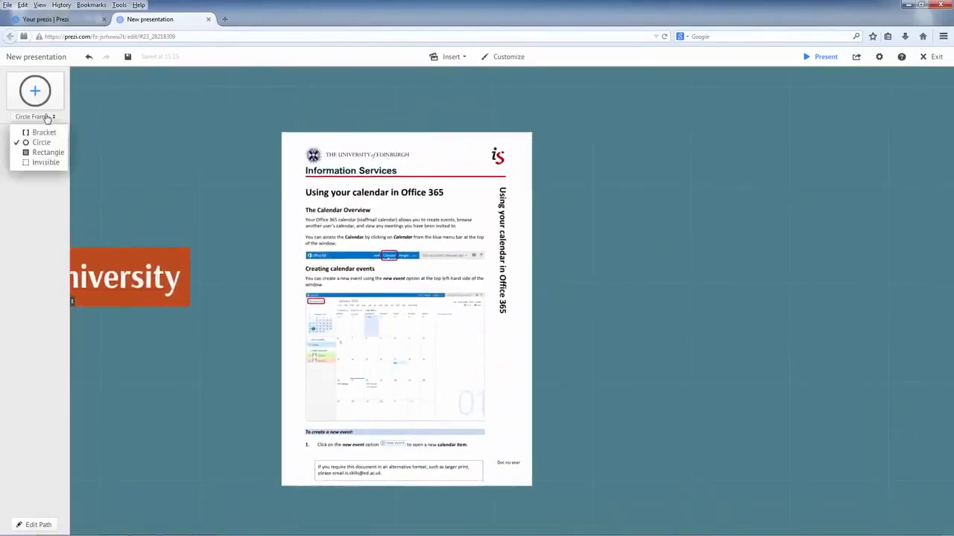
left_click(50, 167)
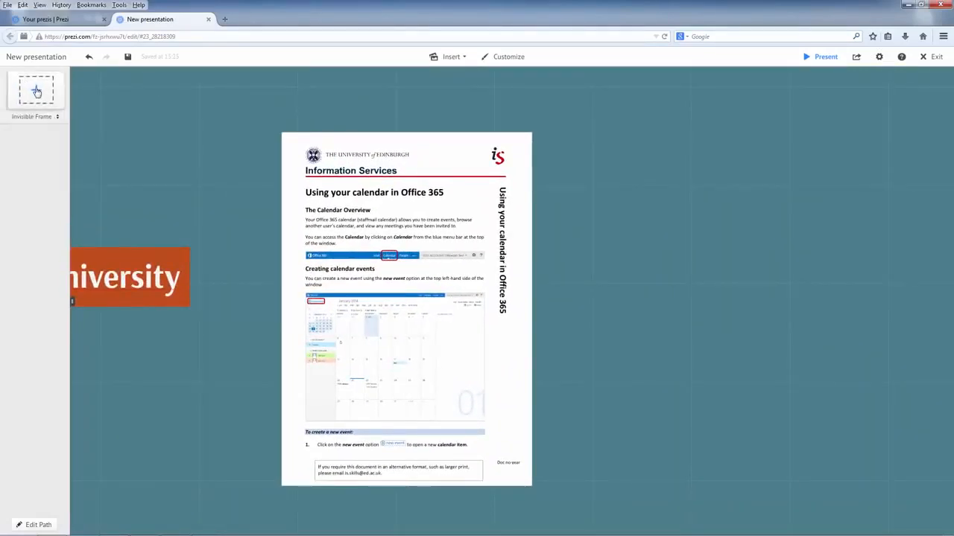
left_click_drag(47, 103, 544, 143)
left_click_drag(513, 173, 528, 494)
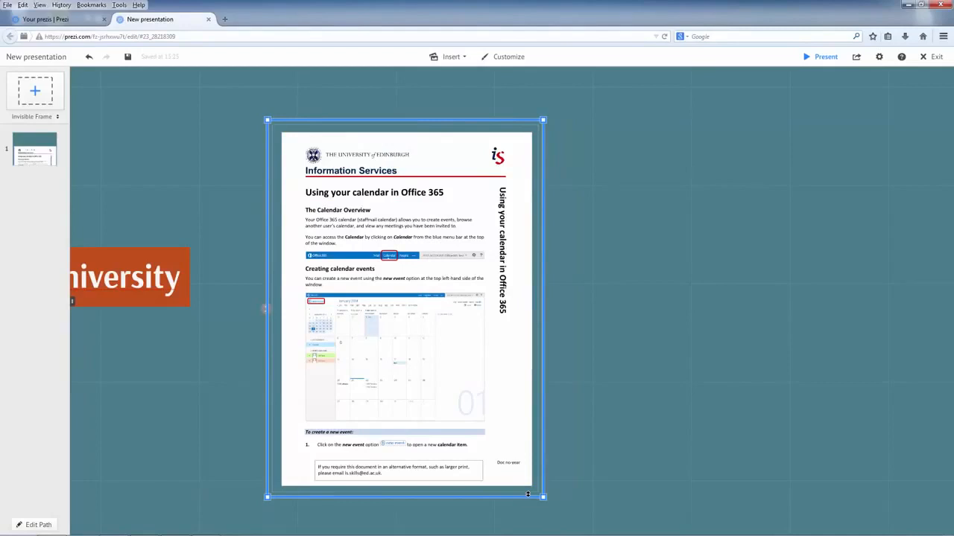
left_click(38, 156)
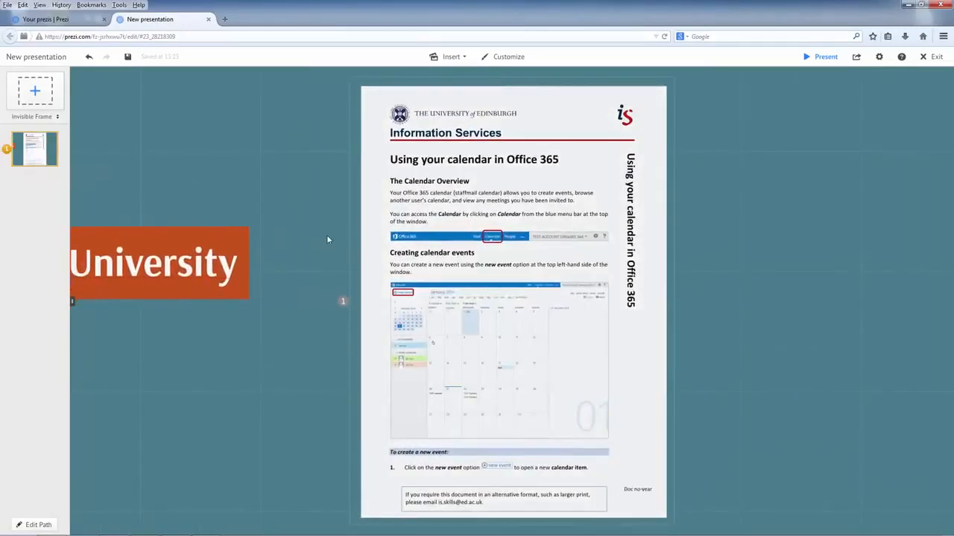
Add a second invisible frame around the calendar screenshot on the PDF page and preview both path points
left_click_drag(327, 235, 113, 226)
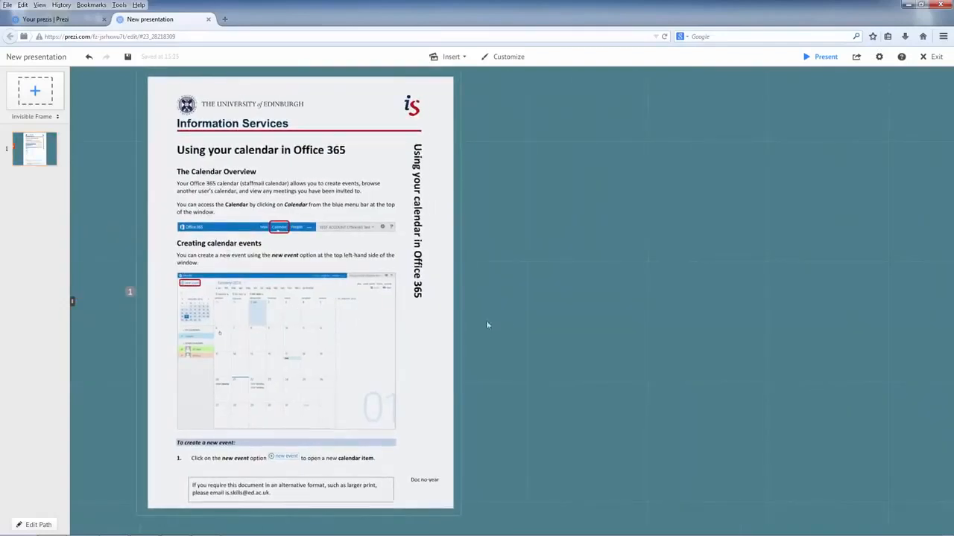
left_click_drag(35, 90, 221, 291)
left_click_drag(265, 319, 395, 434)
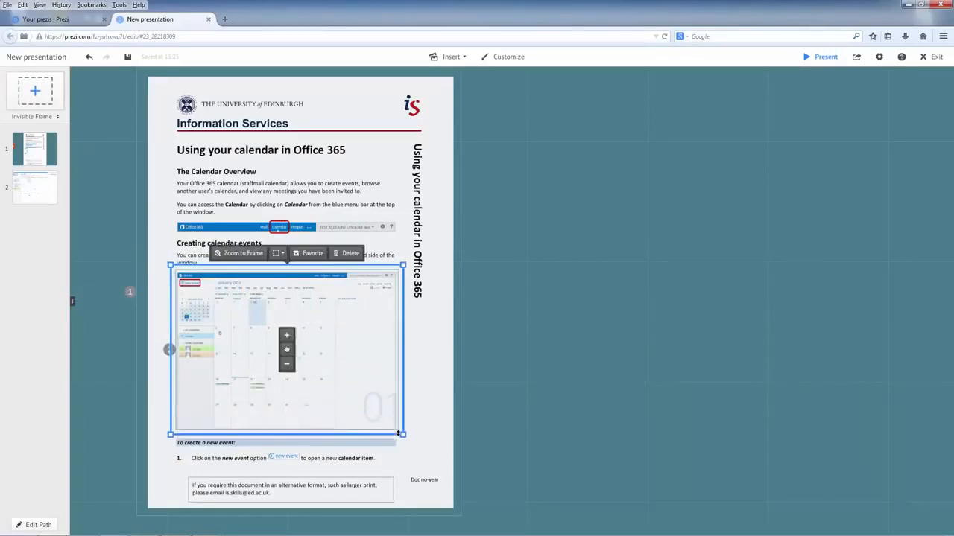
left_click(31, 194)
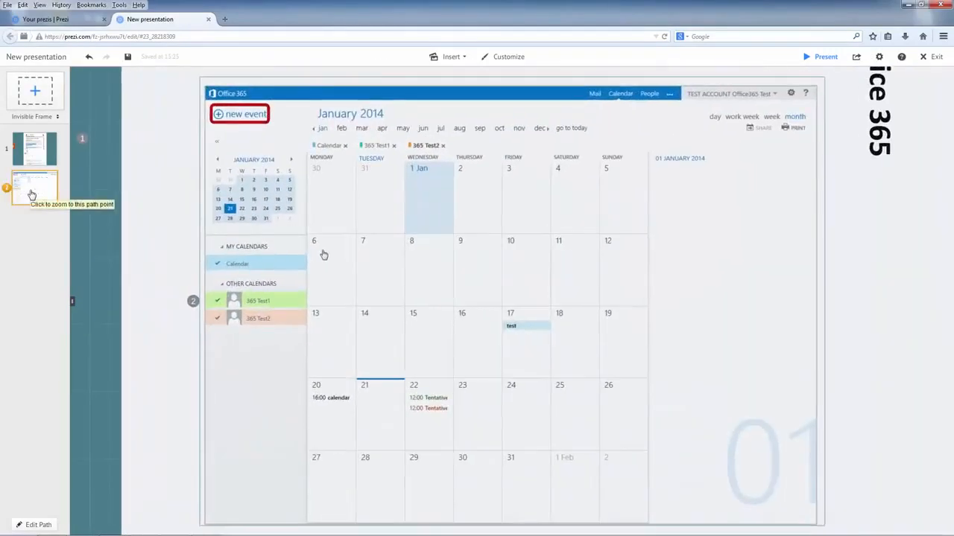
left_click(29, 168)
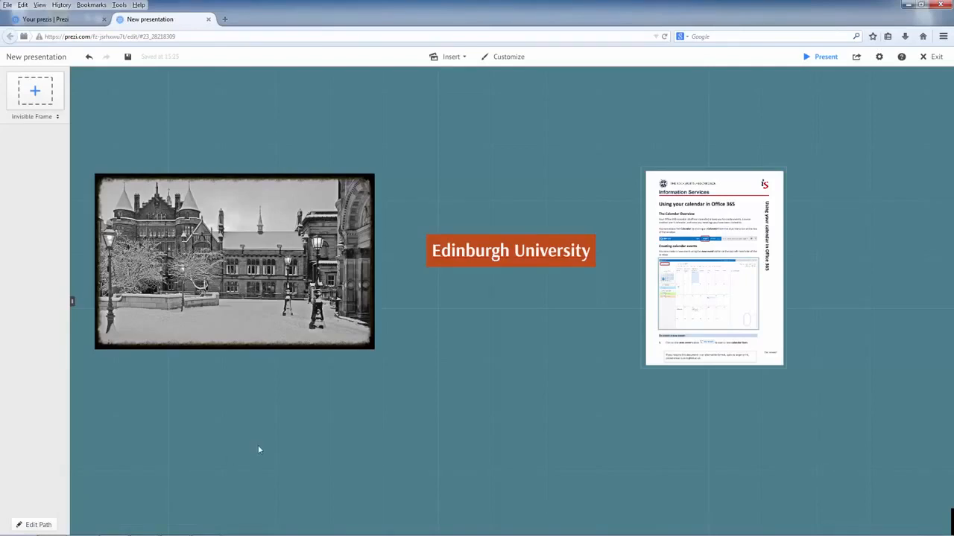
Build a path through the Edinburgh University text, the university photo, the PDF page frame and the calendar screenshot frame, in that order
left_click(39, 526)
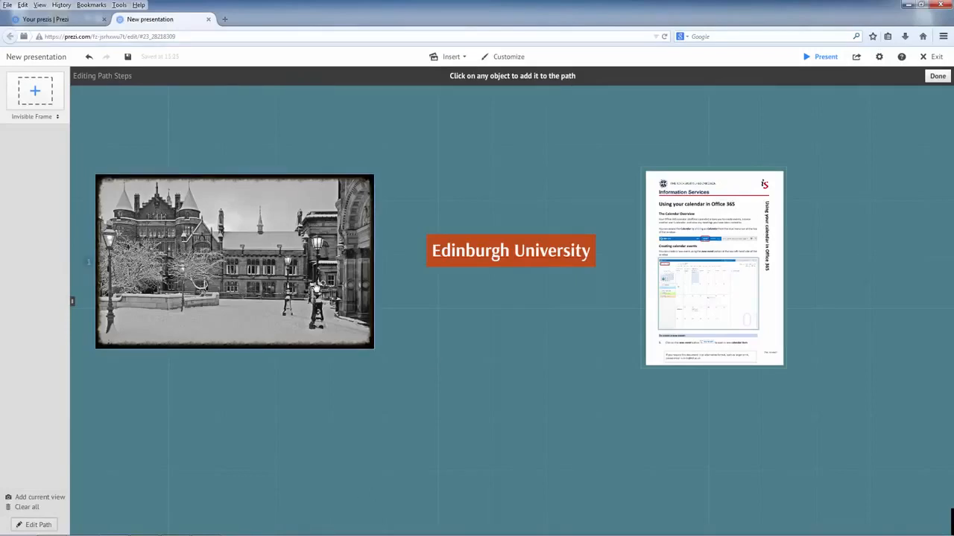
left_click(480, 254)
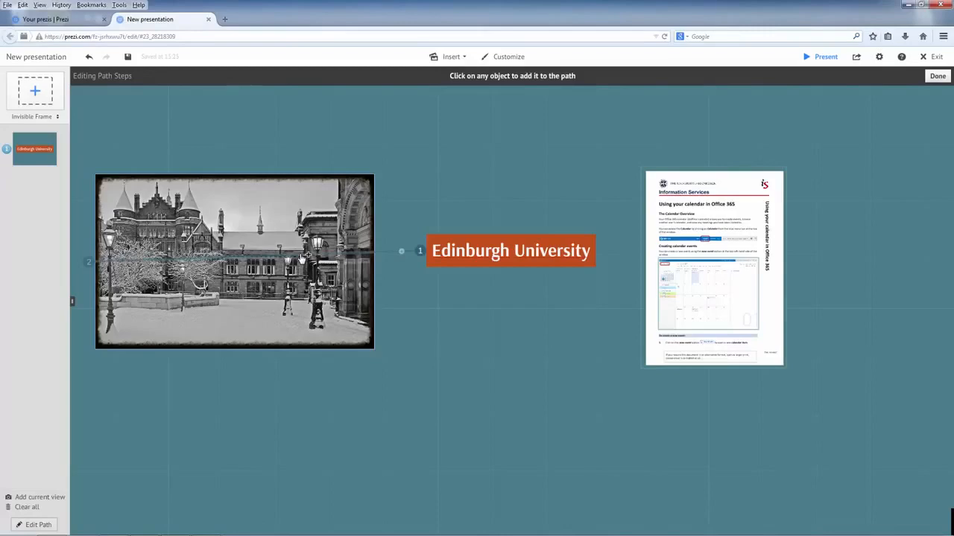
left_click(302, 258)
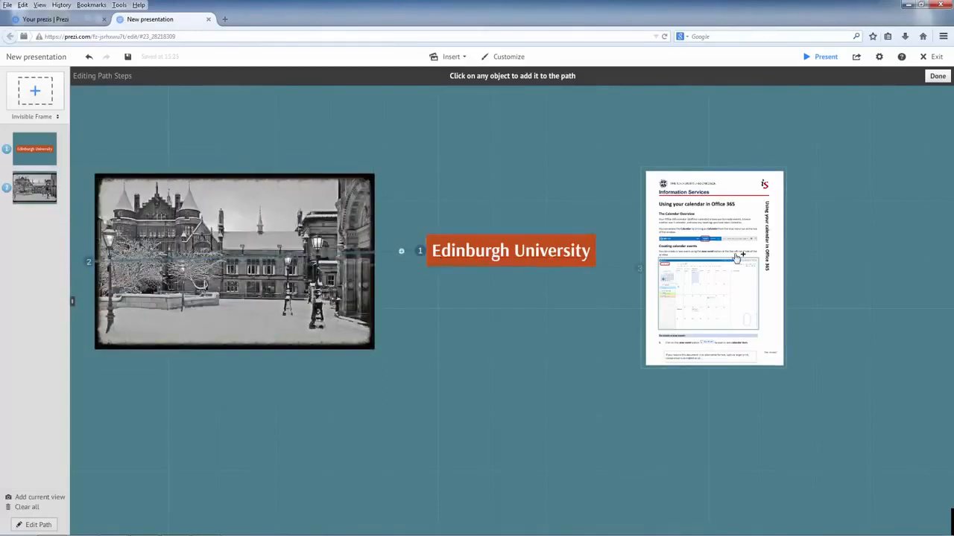
left_click(642, 253)
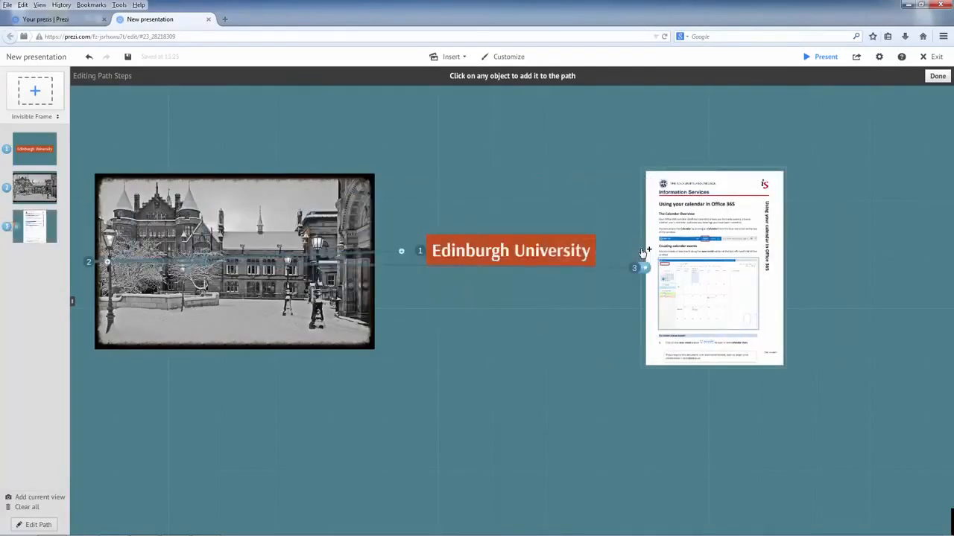
left_click(661, 298)
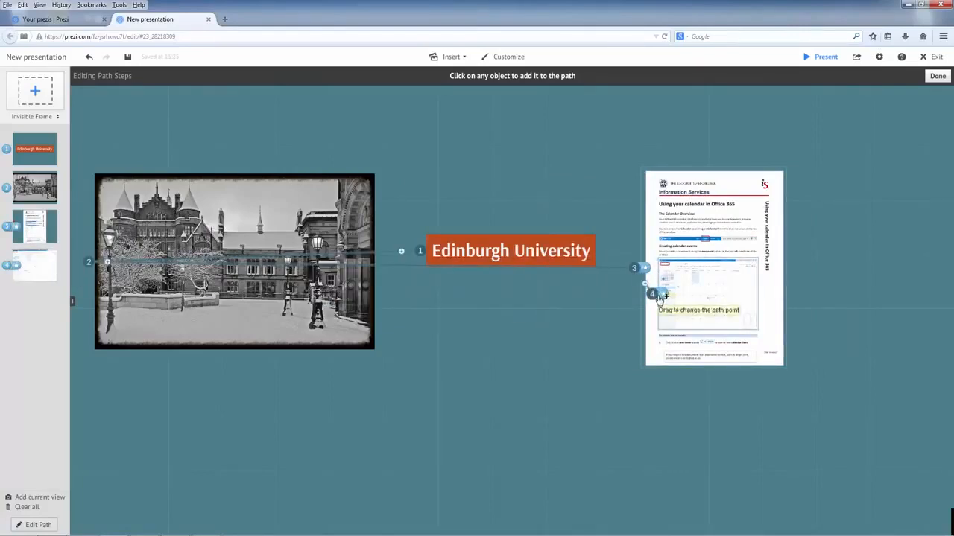
Preview the new path points one by one and finish editing the path
left_click(27, 168)
left_click(27, 192)
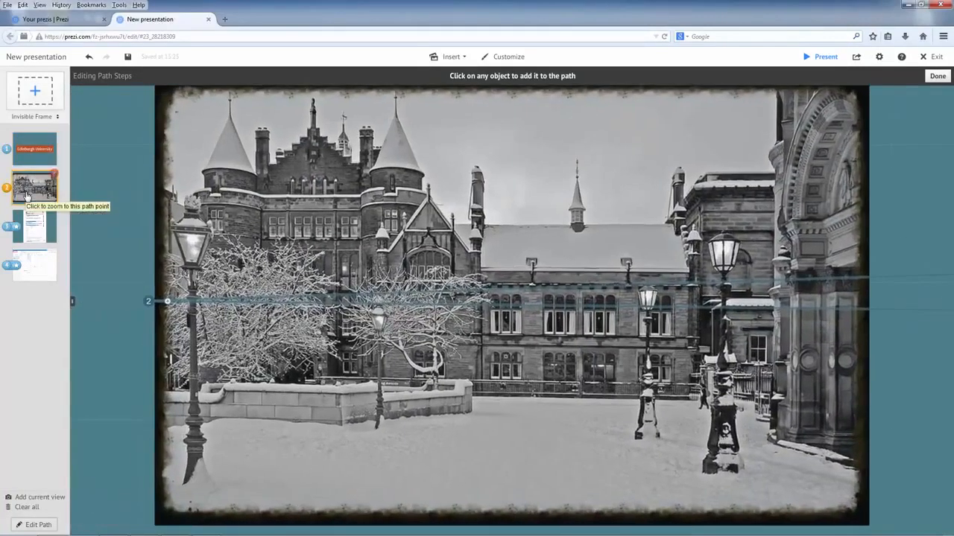
left_click(30, 240)
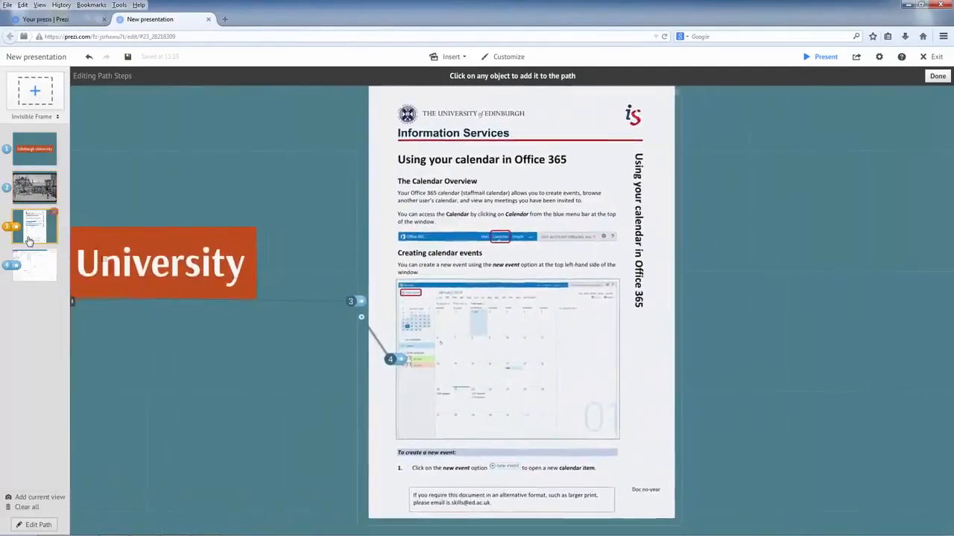
left_click(38, 263)
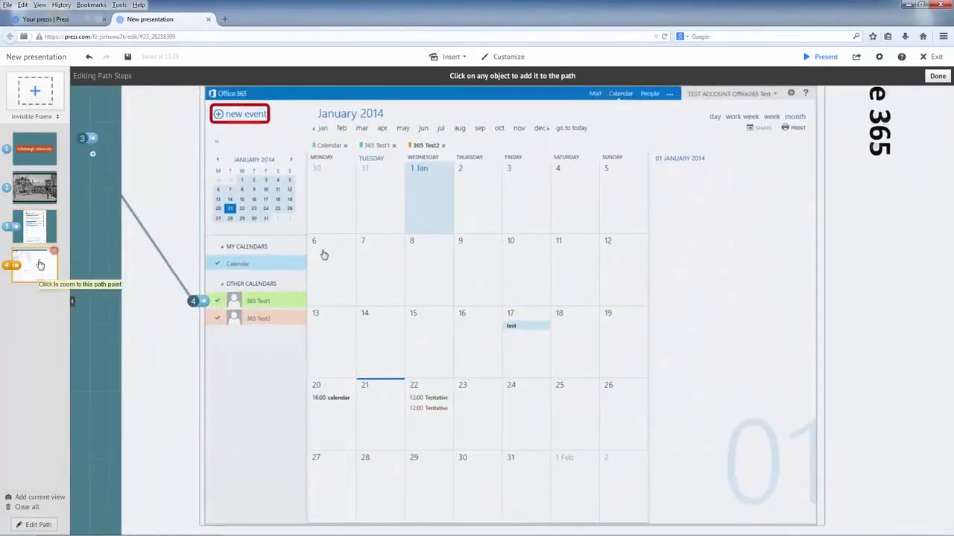
left_click(35, 156)
scroll(127, 213, "down", 5)
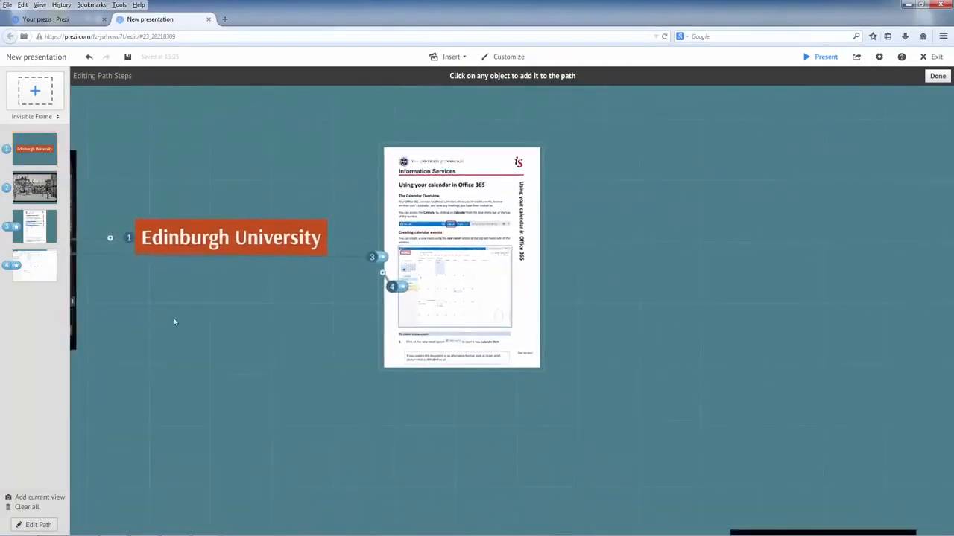
left_click_drag(174, 319, 427, 345)
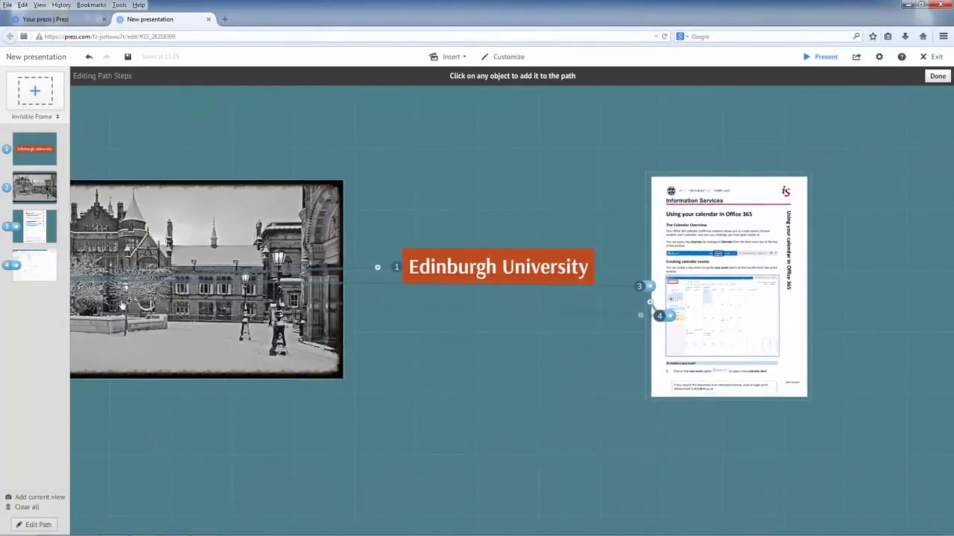
left_click(935, 76)
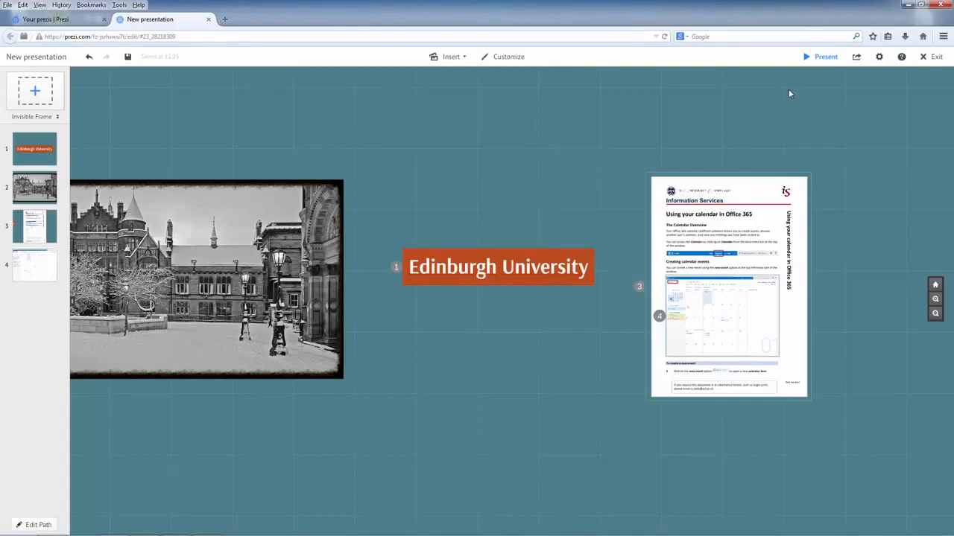
Present the prezi from the Edinburgh University text, advance through all path points, and return to the editor
left_click(34, 149)
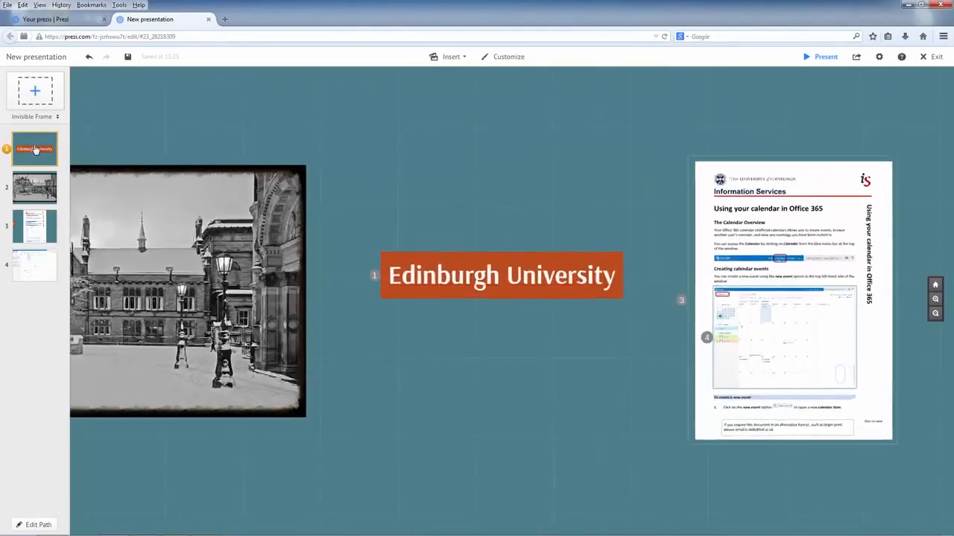
left_click(824, 57)
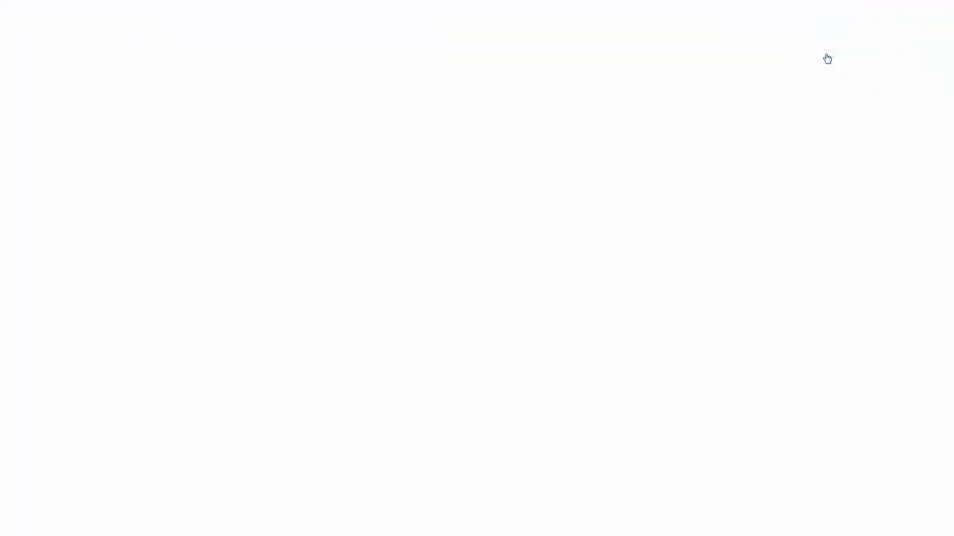
left_click(542, 116)
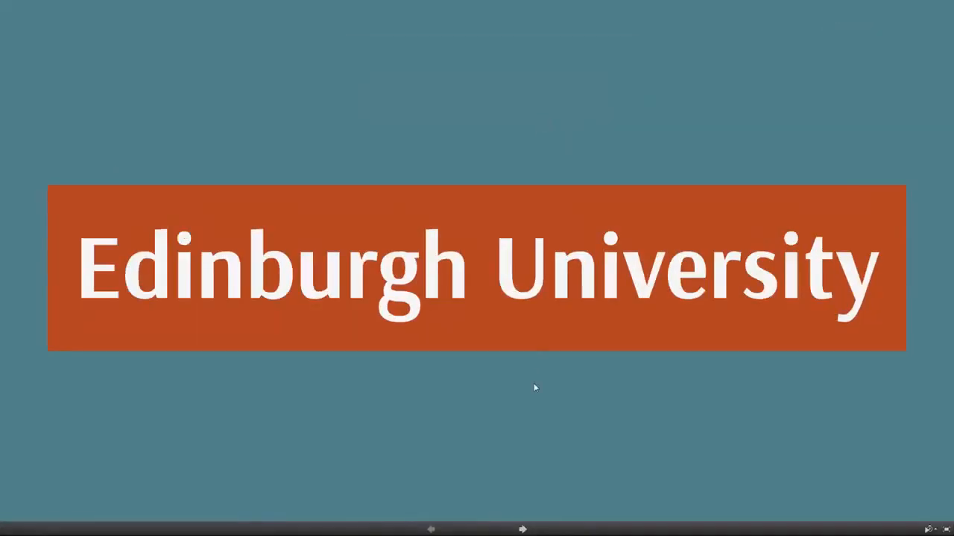
key("Right")
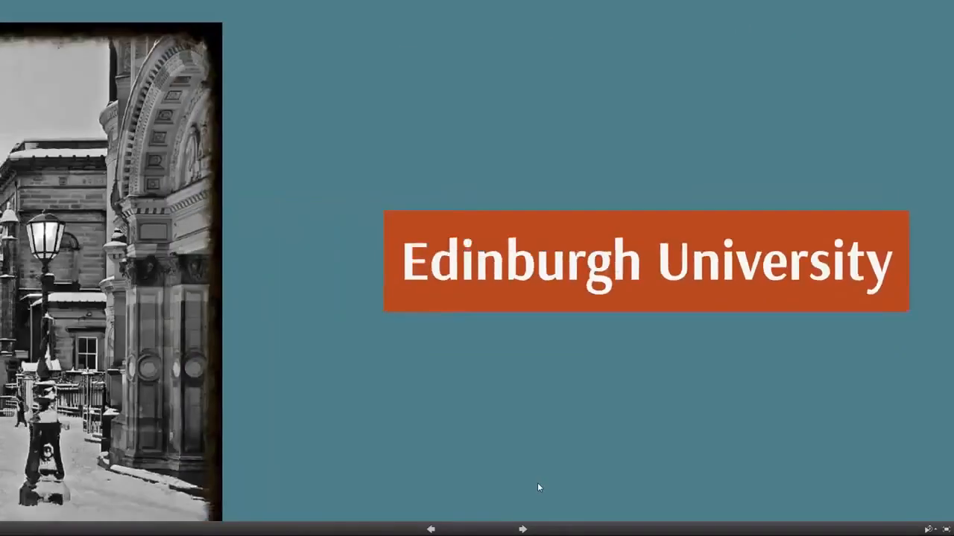
key("Right")
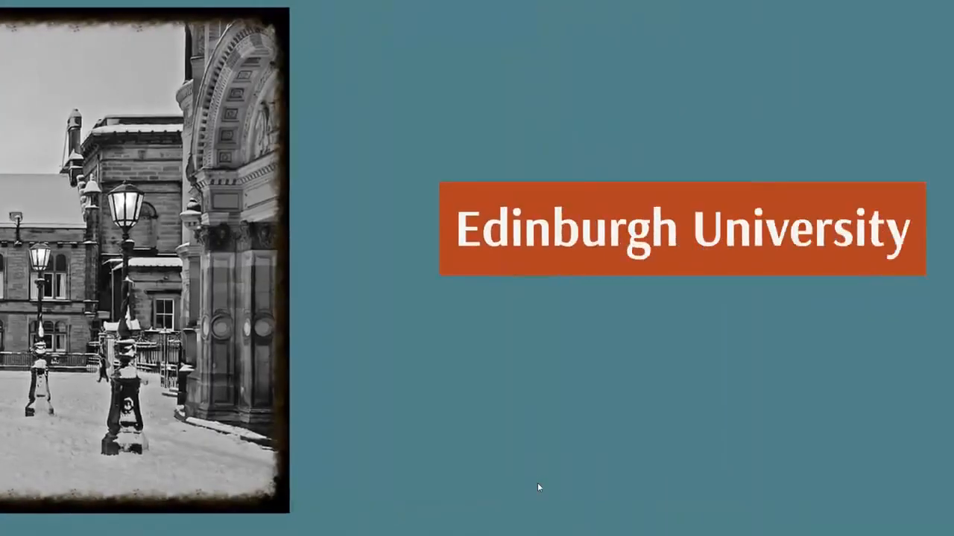
key("Right")
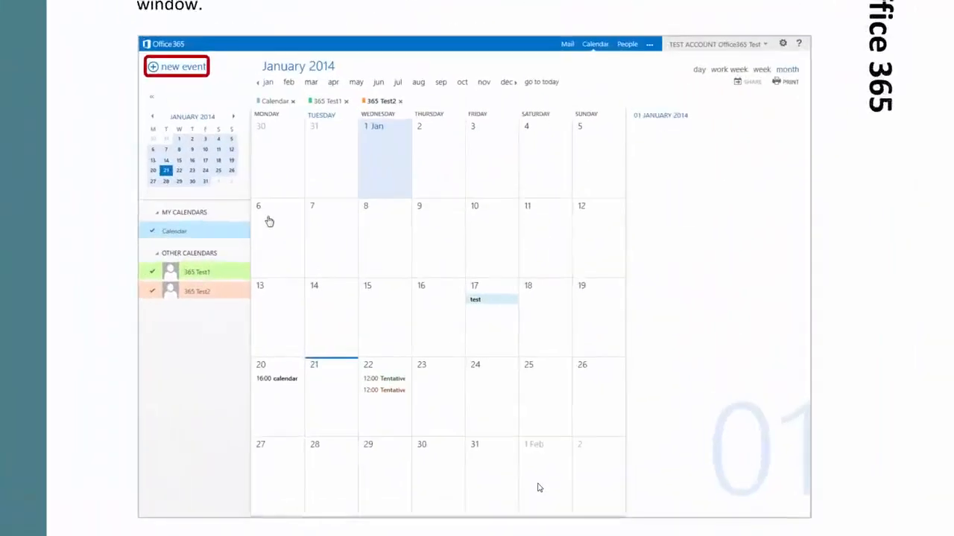
key("Right")
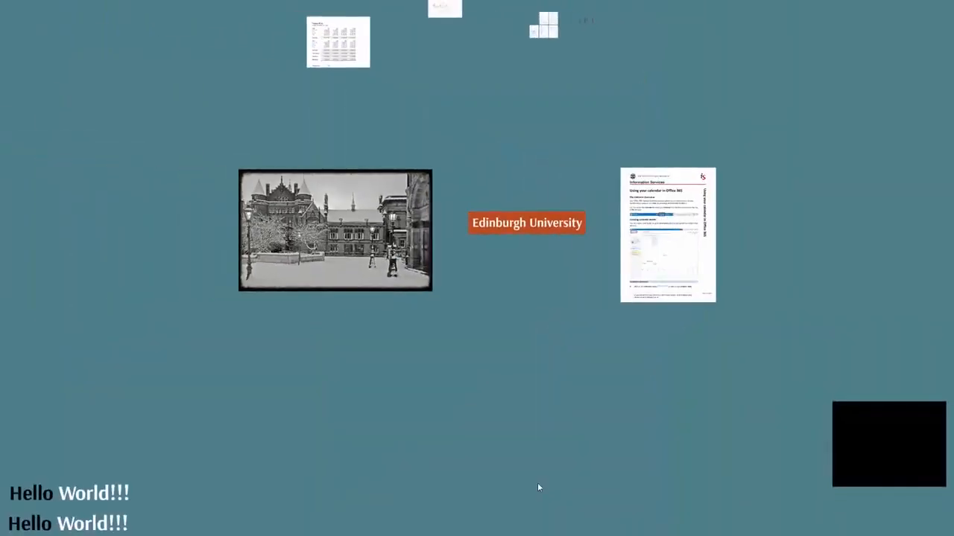
key("Escape")
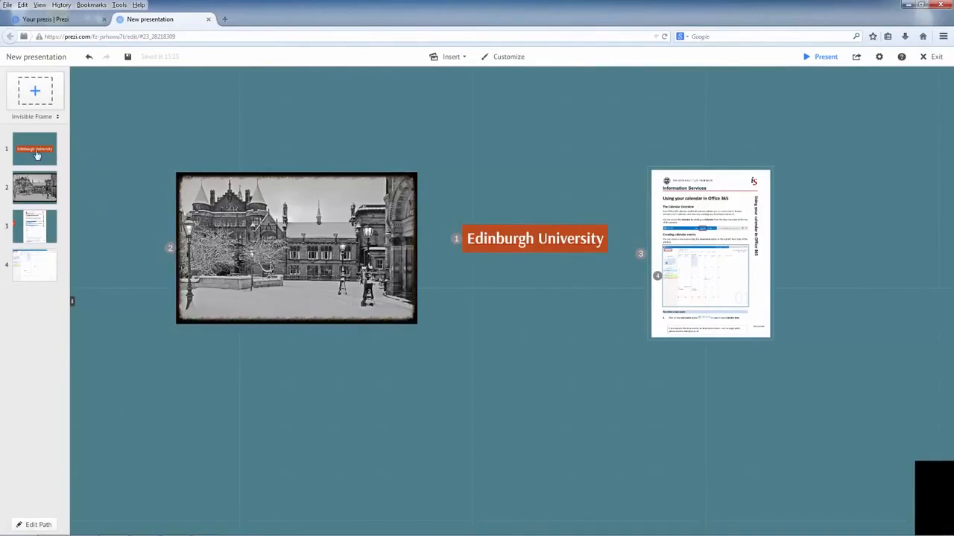
Reorder the path so the Edinburgh University text comes second, after the university photo, and check the first path point
left_click_drag(35, 153, 32, 190)
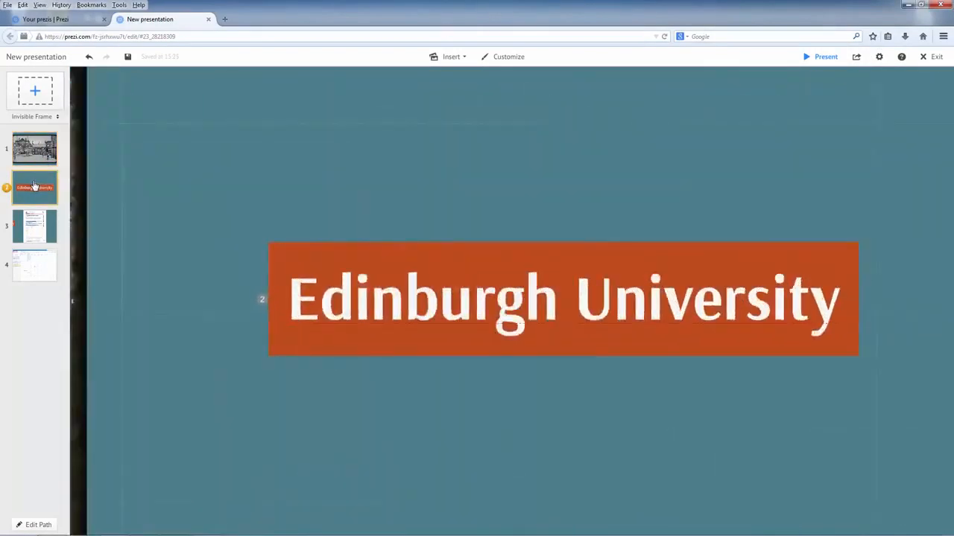
left_click(41, 153)
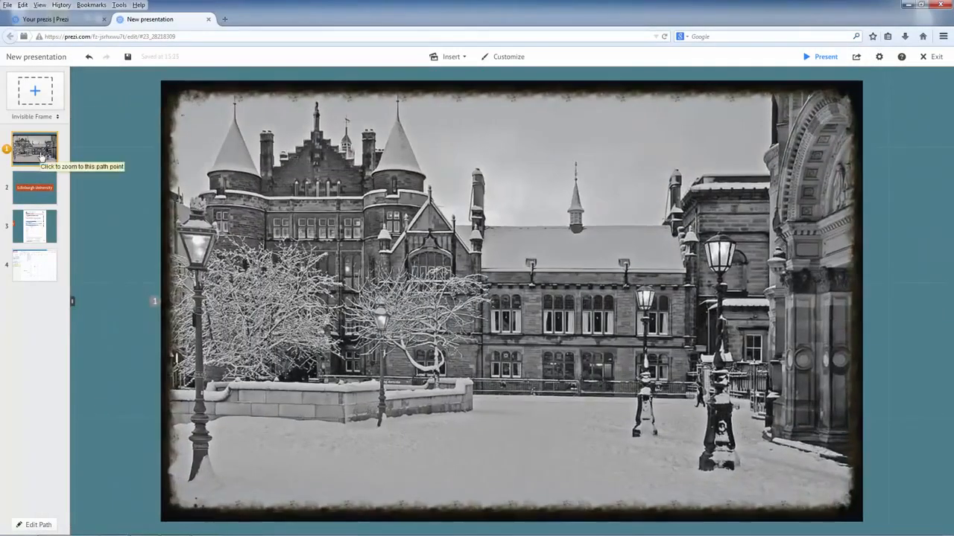
scroll(93, 379, "down", 3)
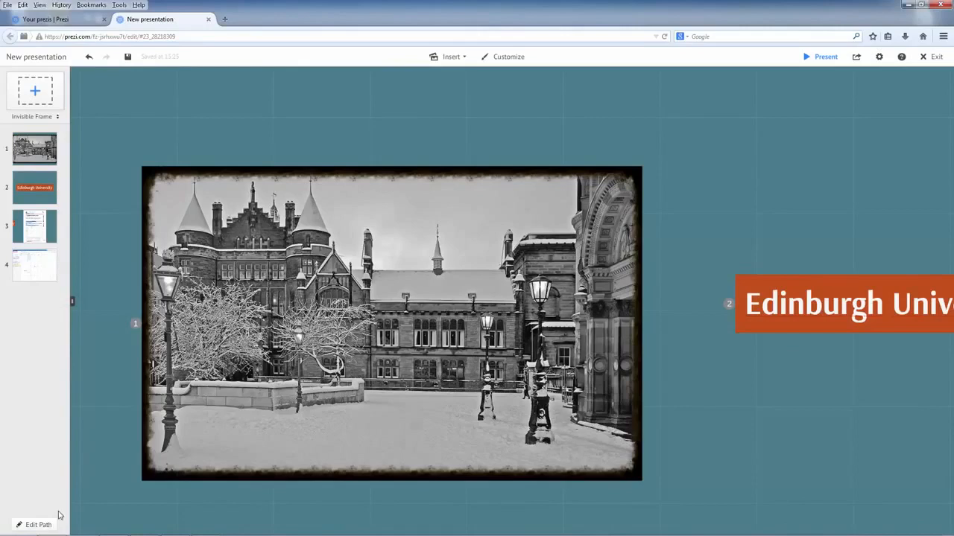
Remove the university photo and the full PDF page from the path in path editing mode
left_click(34, 524)
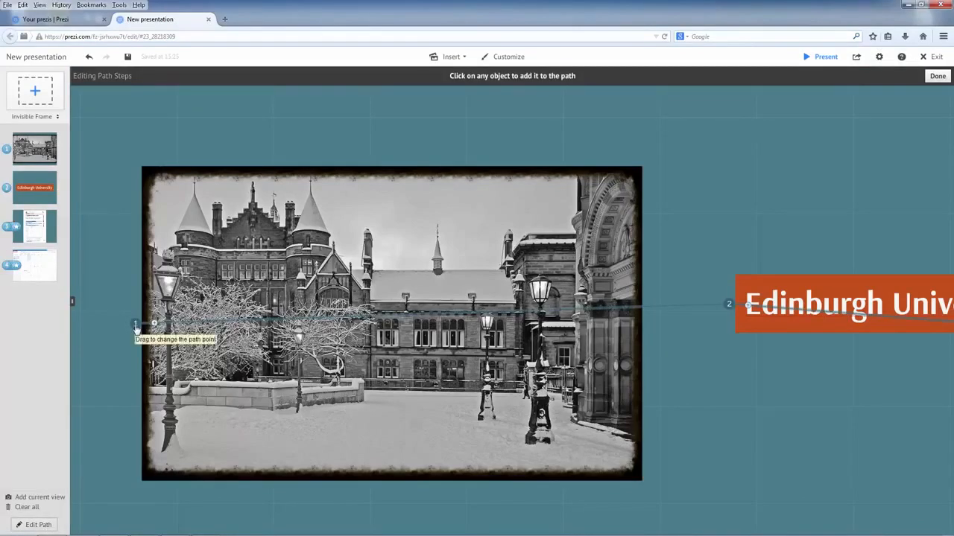
left_click_drag(135, 327, 94, 370)
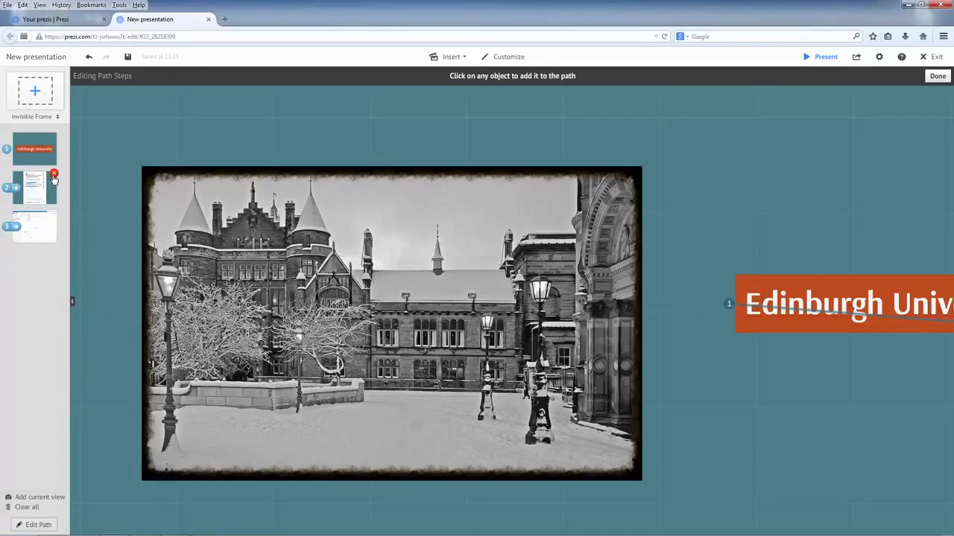
left_click(53, 177)
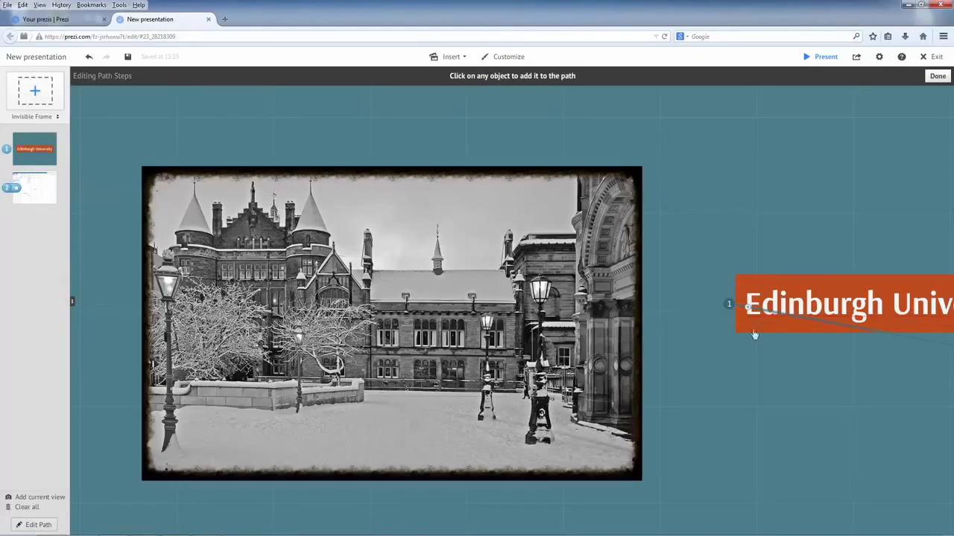
Insert the university photo into the path between the Edinburgh University text and the calendar screenshot, and zoom to its path point
left_click_drag(845, 385, 523, 356)
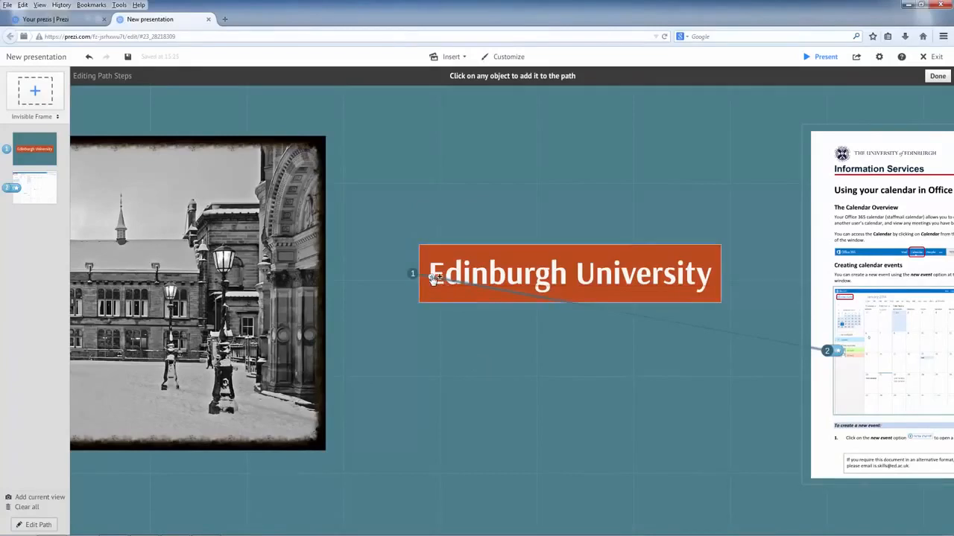
left_click_drag(434, 278, 203, 366)
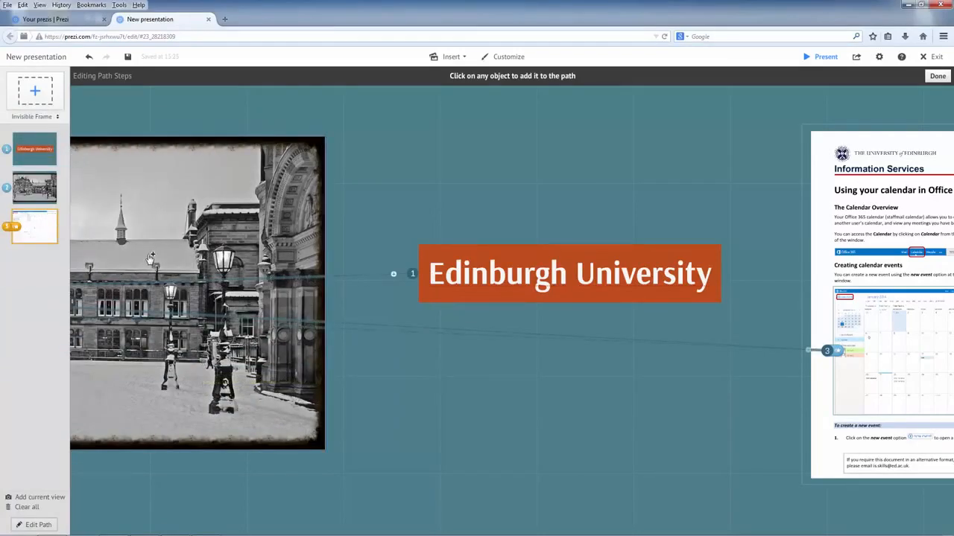
left_click(33, 190)
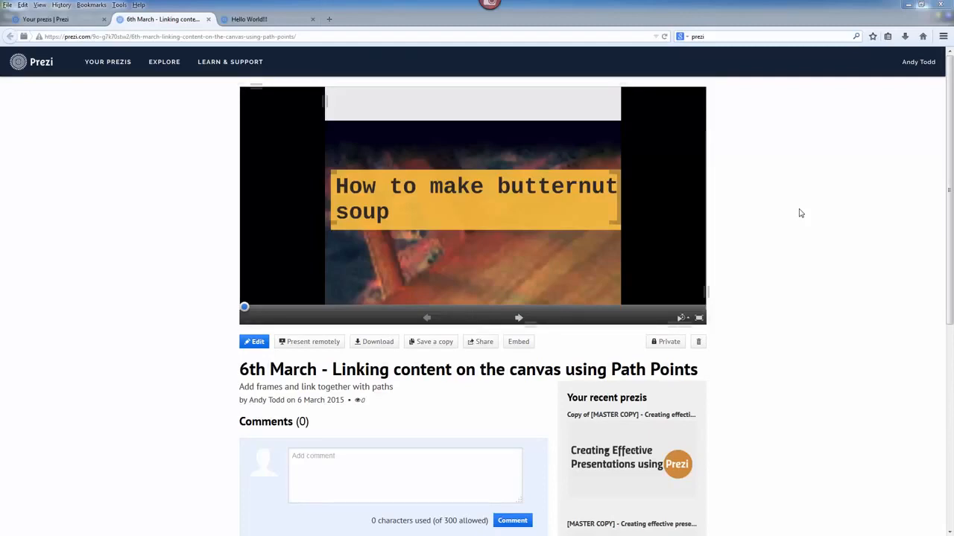
Share the private 6th March prezi about path points with the suggested contact's e-mail address, giving Viewer access
mouse_move(702, 257)
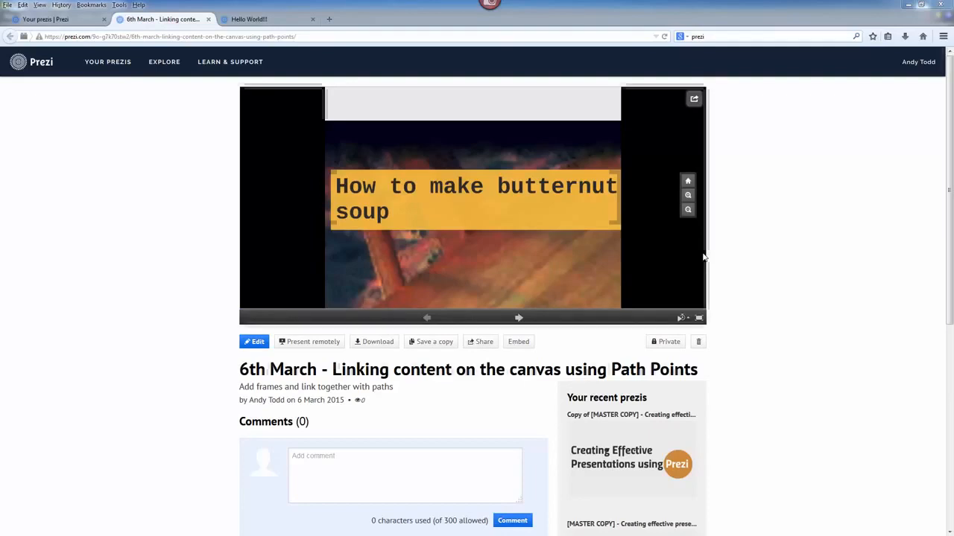
left_click(666, 344)
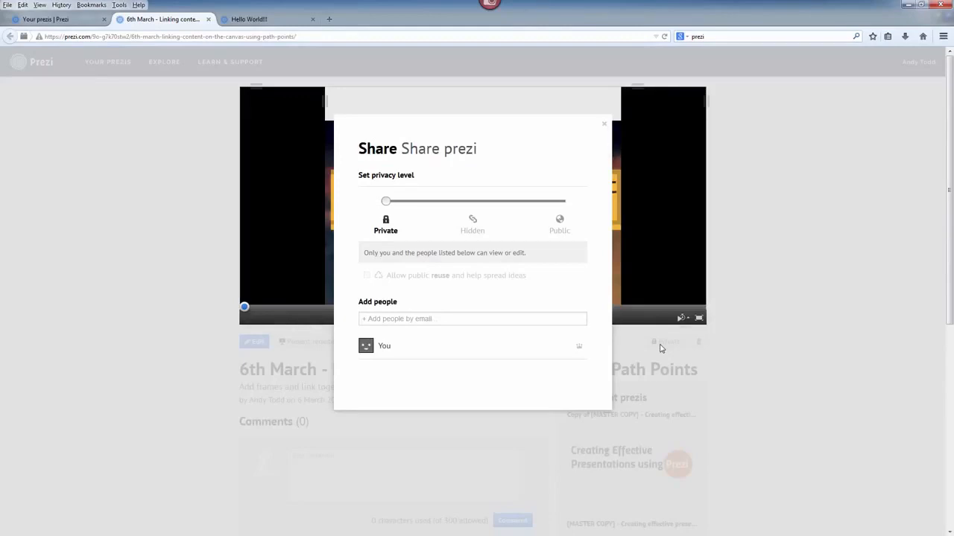
left_click(450, 318)
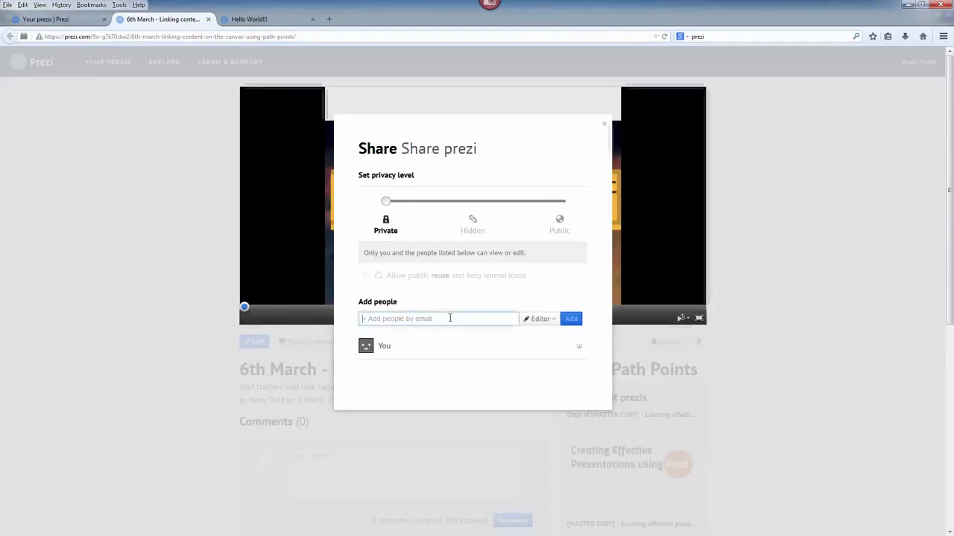
type("atodd")
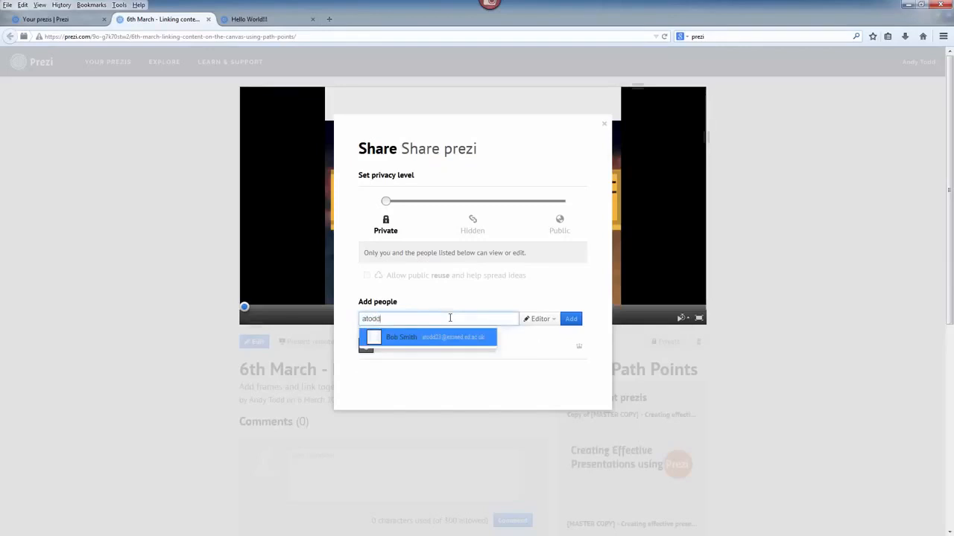
left_click(440, 339)
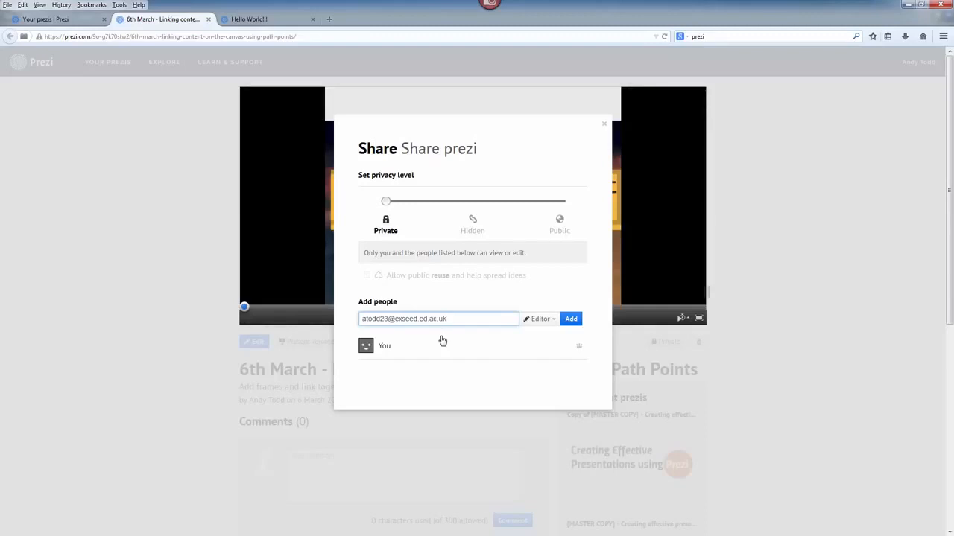
left_click(554, 320)
left_click(553, 349)
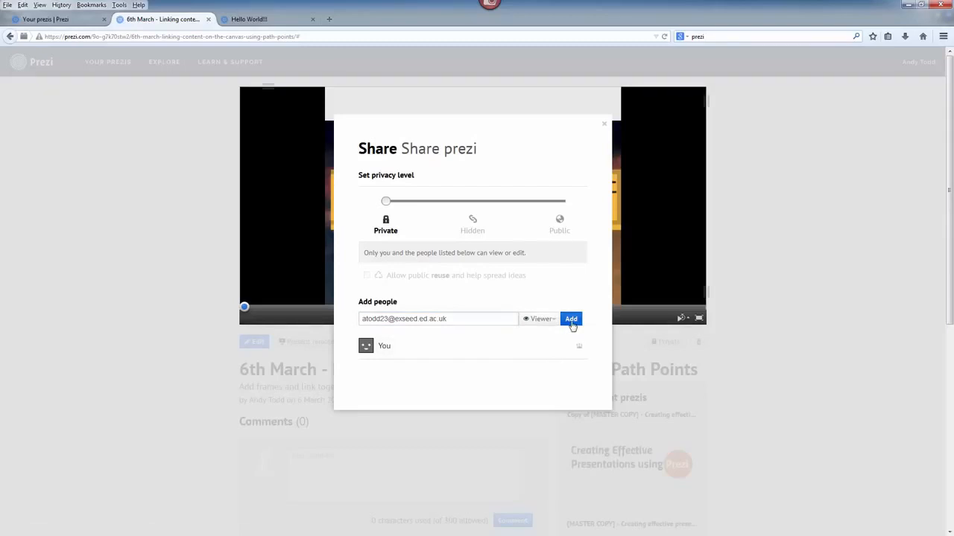
left_click(571, 320)
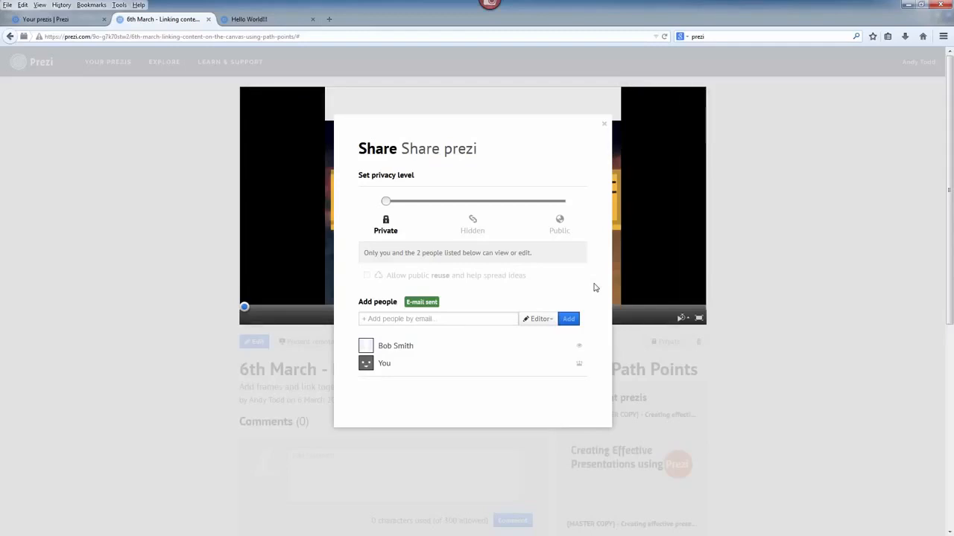
Remove the added contact from the people who can access the 6th March prezi
mouse_move(577, 352)
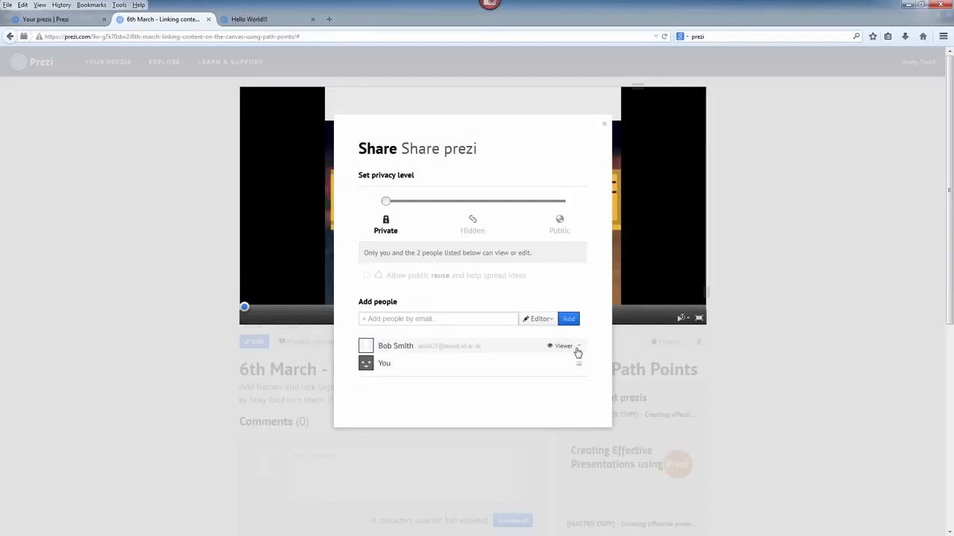
left_click(579, 350)
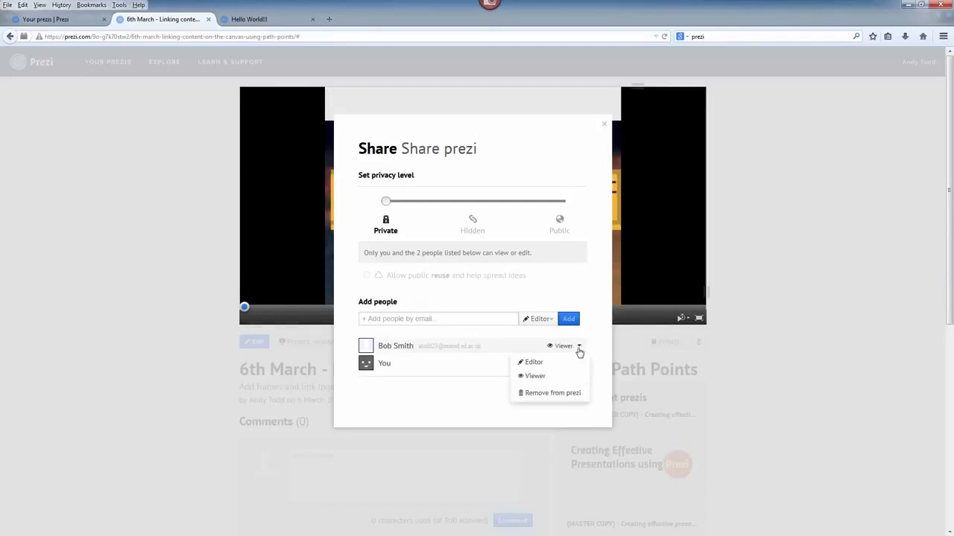
left_click(576, 395)
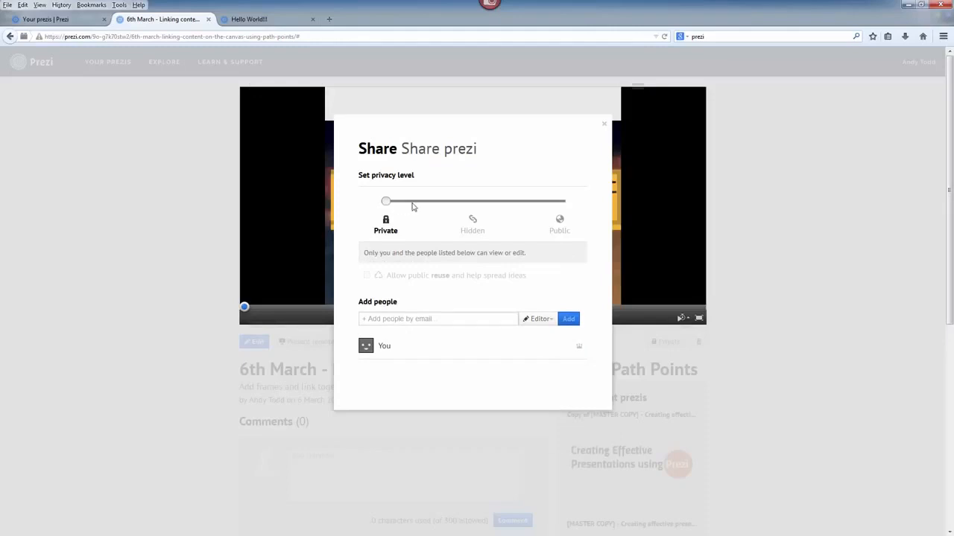
Set the prezi's privacy level to Hidden and copy its view link
left_click(469, 207)
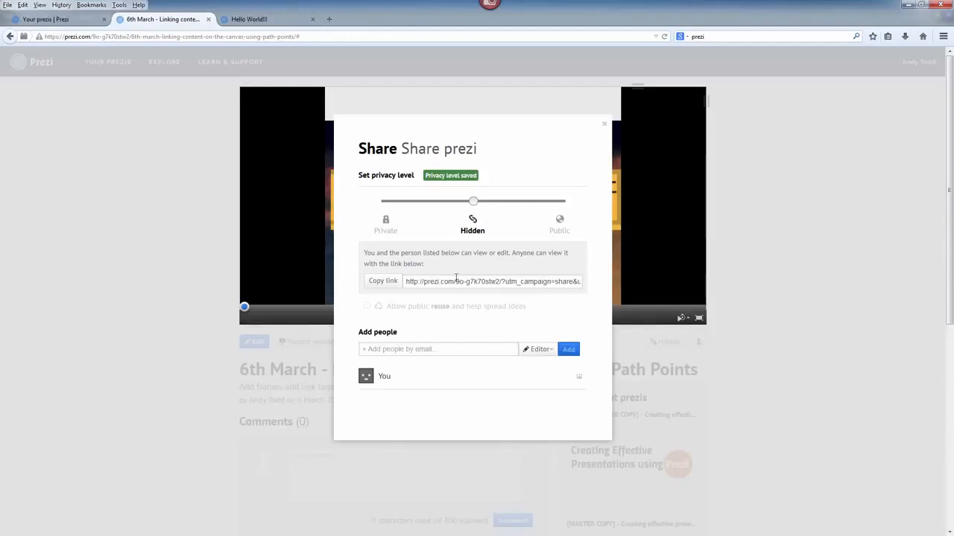
left_click(379, 283)
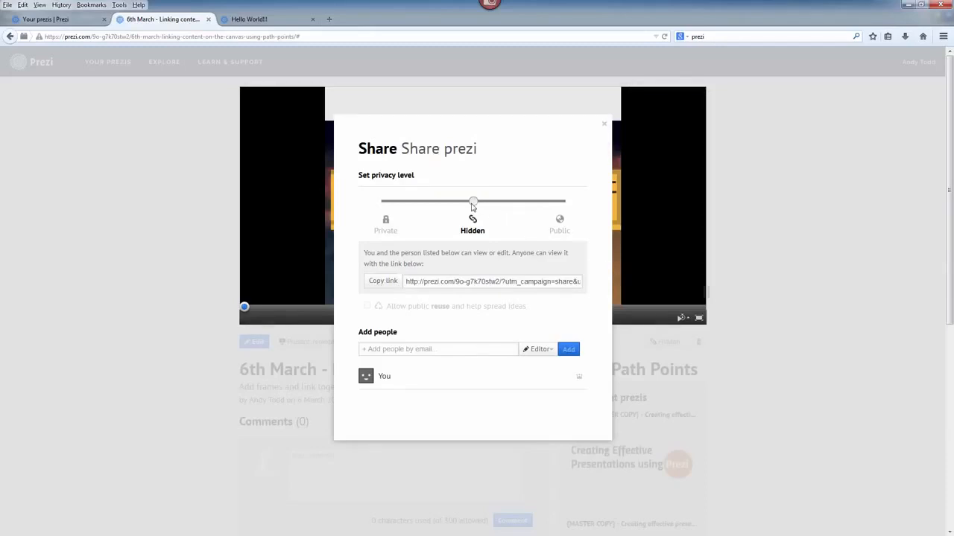
Set the prezi's privacy level to Public, turn public reuse on and off again, and close the sharing settings
left_click_drag(472, 203, 541, 207)
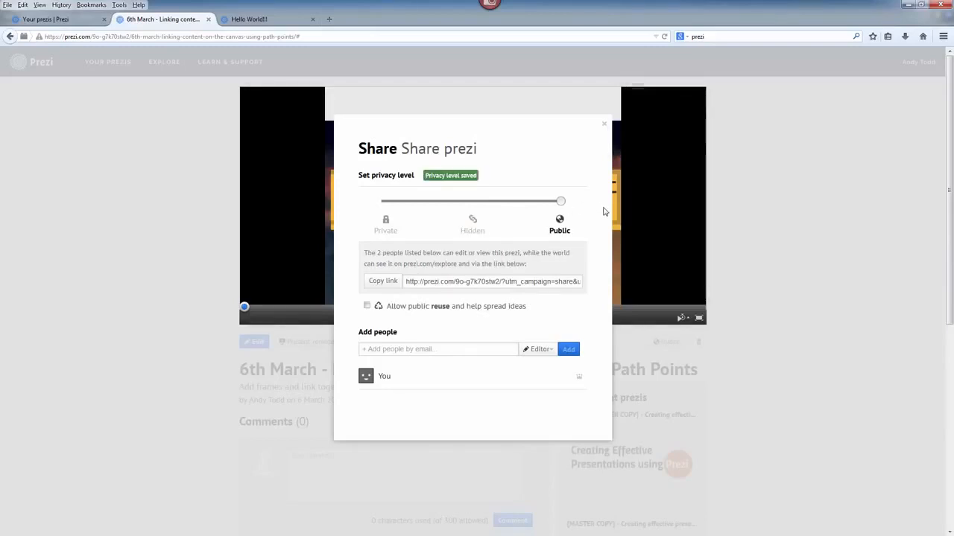
left_click(367, 307)
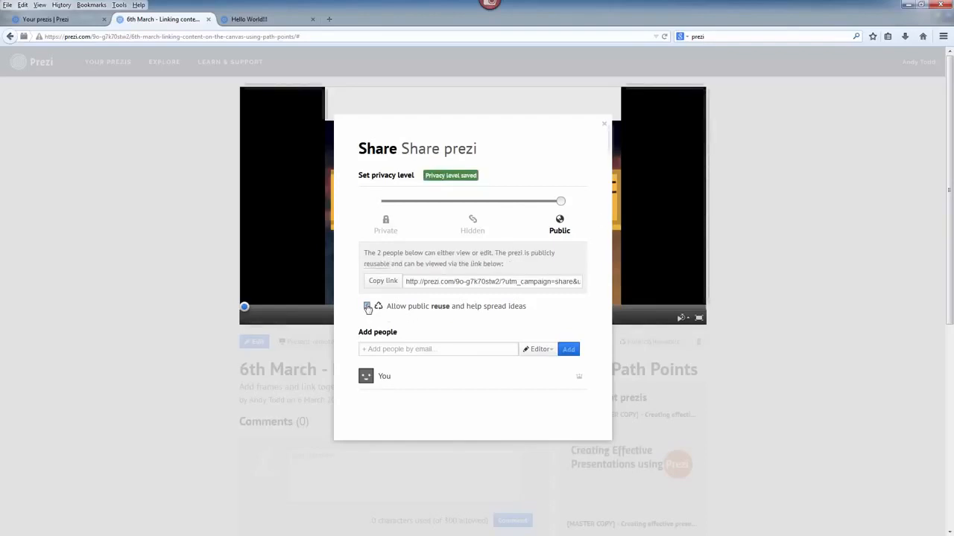
left_click(367, 307)
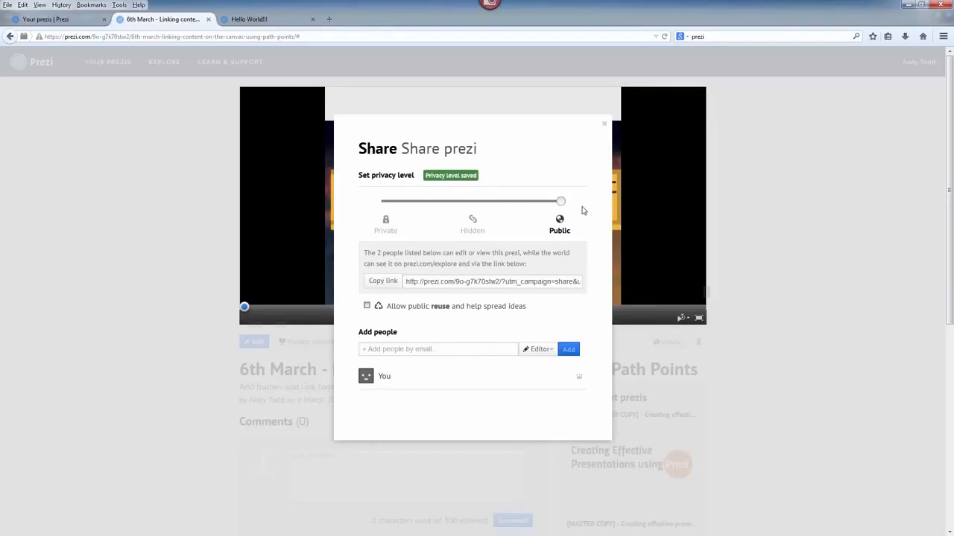
left_click(605, 126)
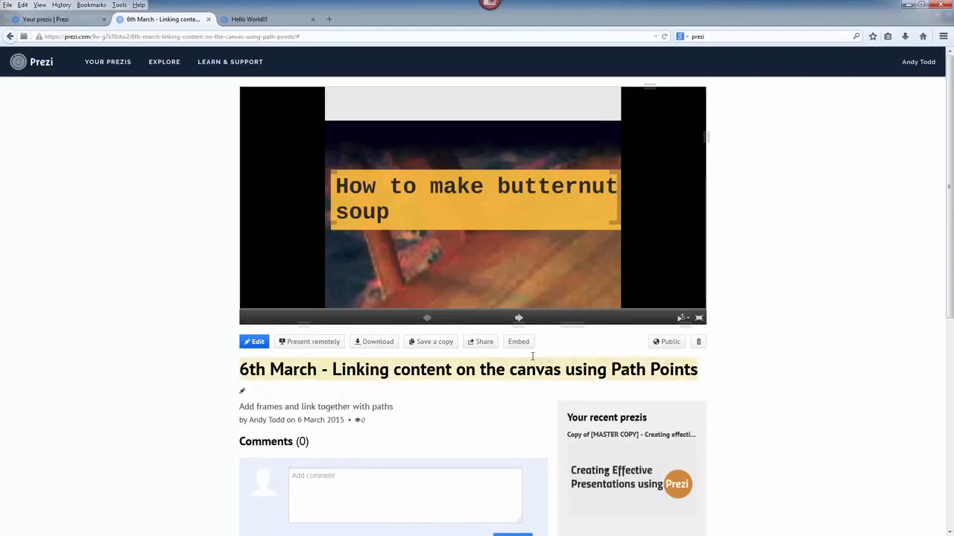
left_click(483, 342)
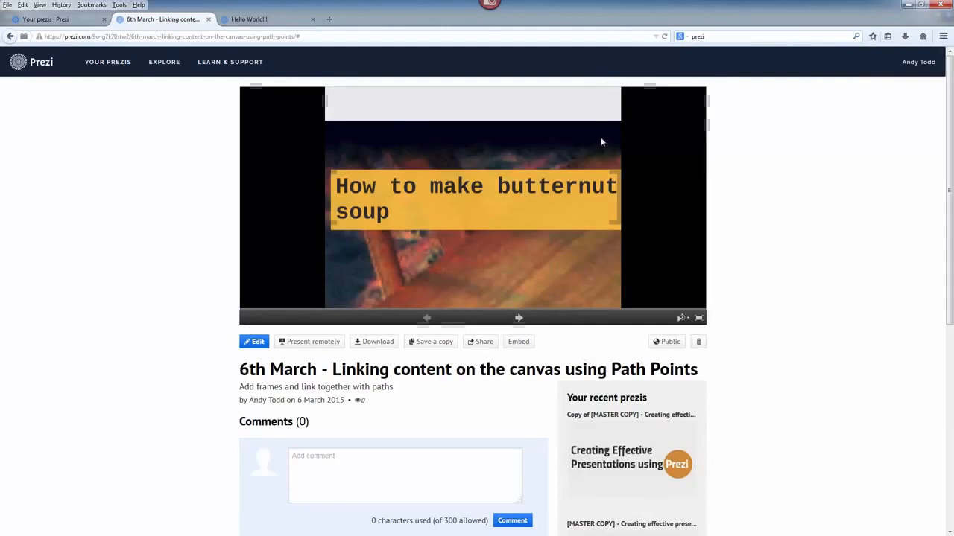
Set the prezi's embed size to 640 by 480 pixels with free pan and zoom, and copy the embed code
left_click(523, 346)
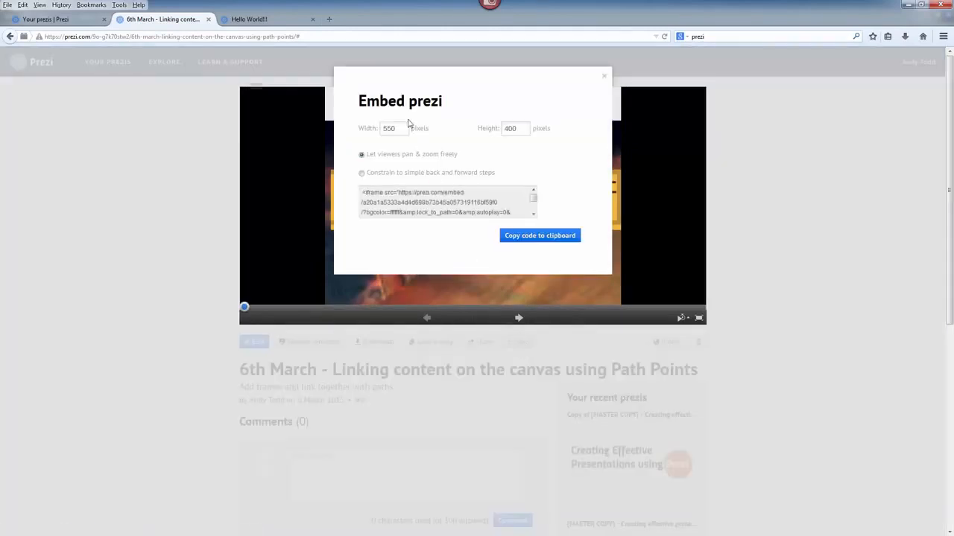
left_click_drag(395, 129, 364, 128)
type("640")
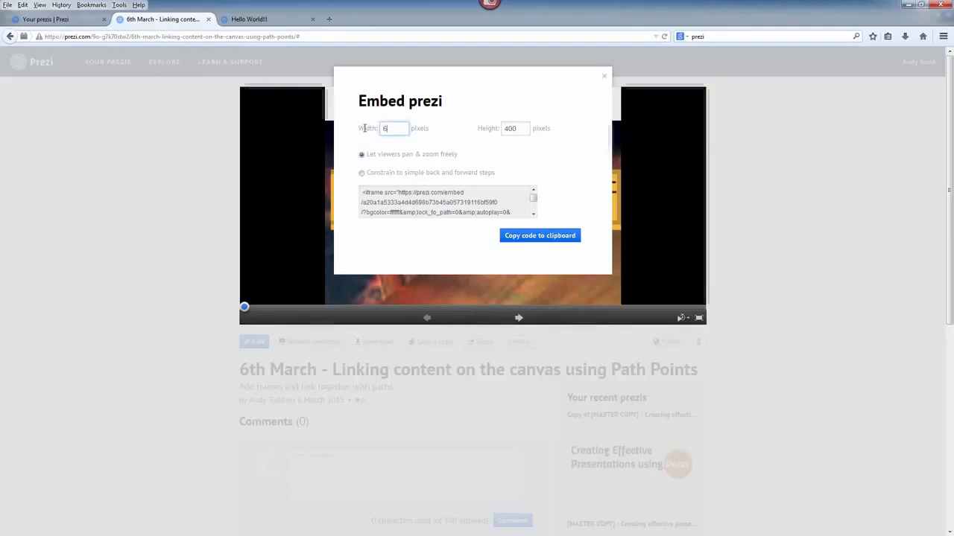
double_click(520, 129)
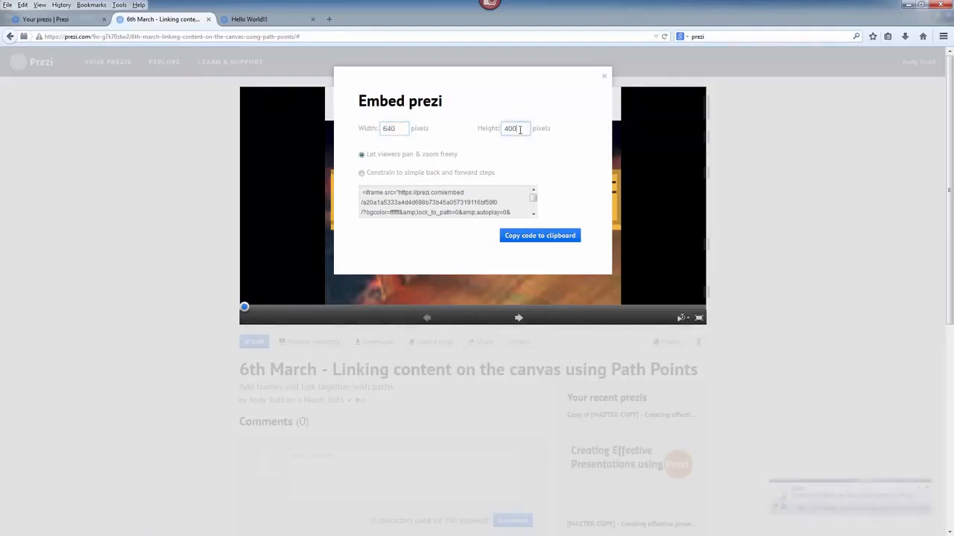
type("480")
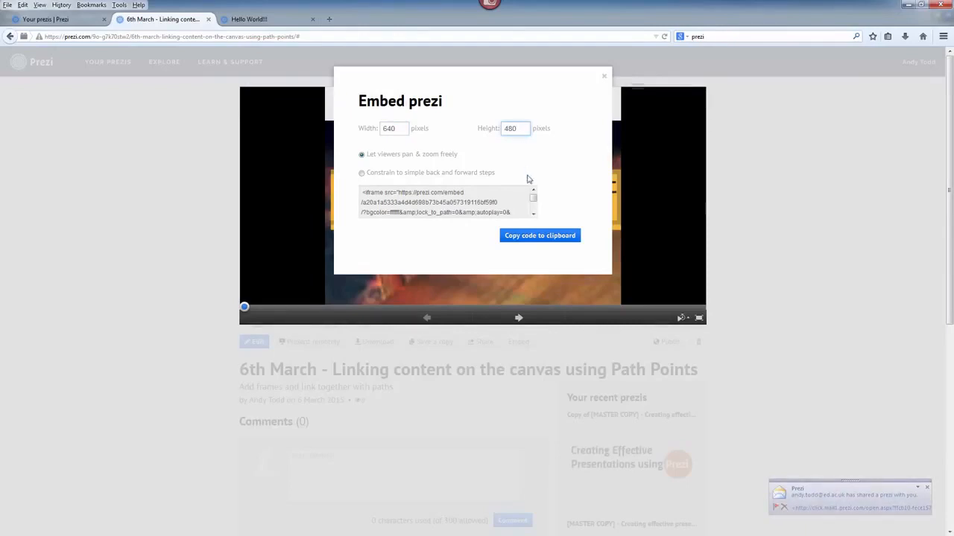
left_click(553, 237)
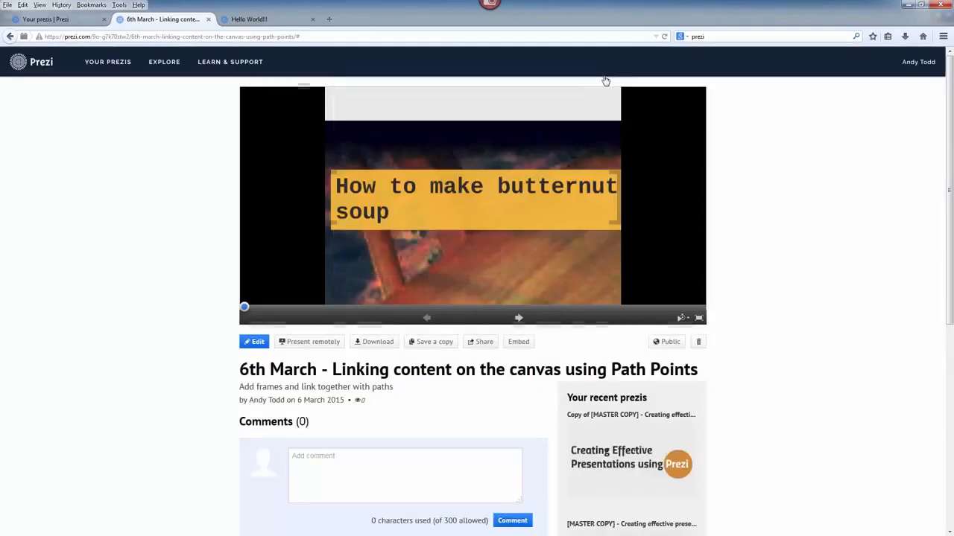
left_click(604, 77)
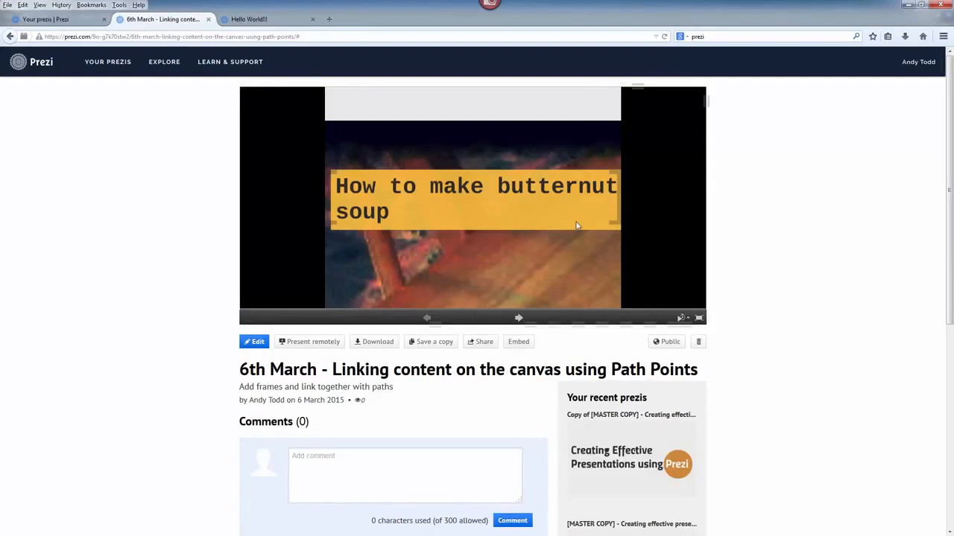
Start a remote presentation of the 6th March prezi, and return to its page
left_click(328, 342)
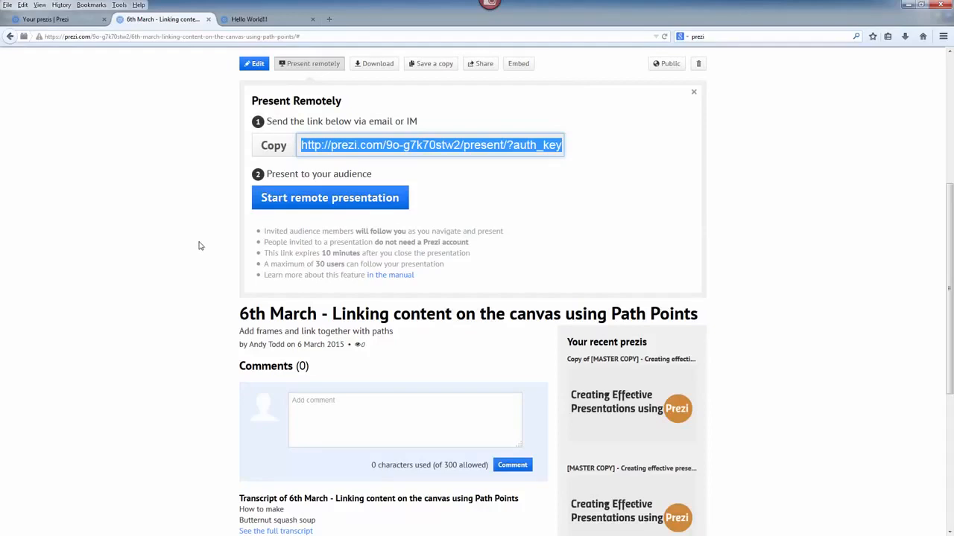
left_click(282, 207)
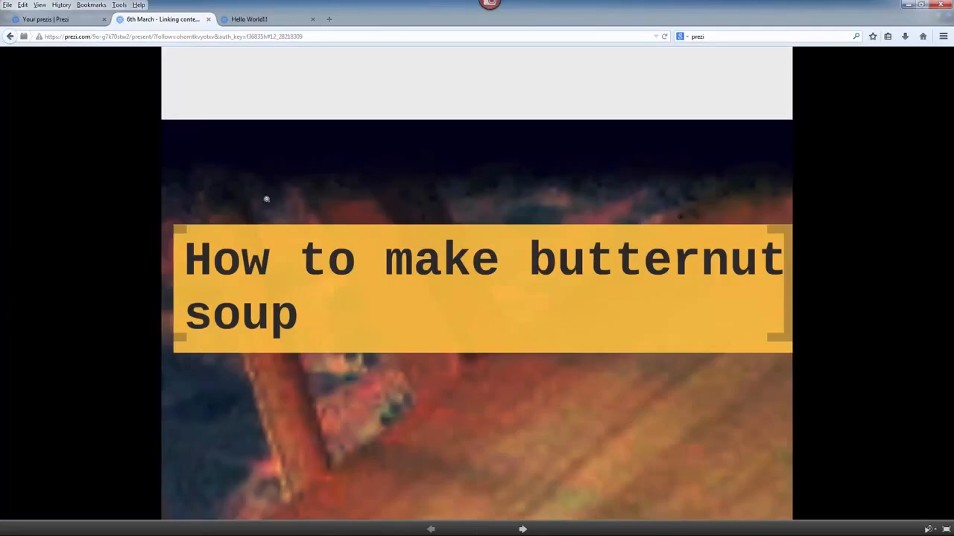
left_click(9, 36)
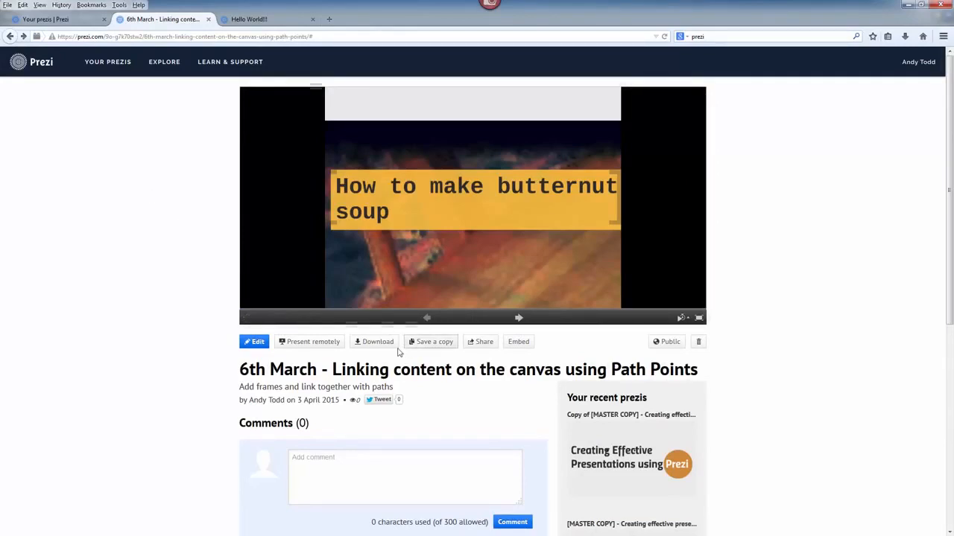
Download the 6th March prezi in the Presenting version and save the zip file
left_click(373, 346)
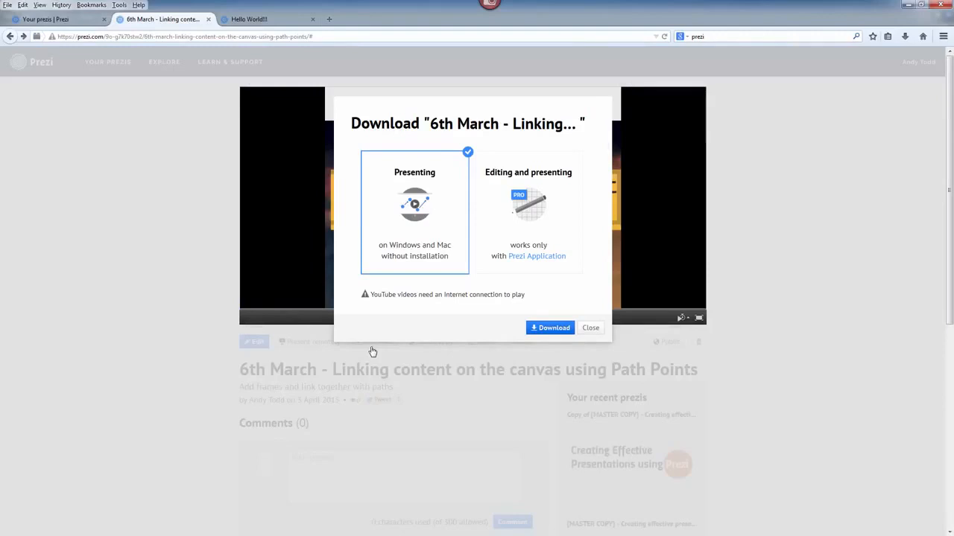
left_click(551, 333)
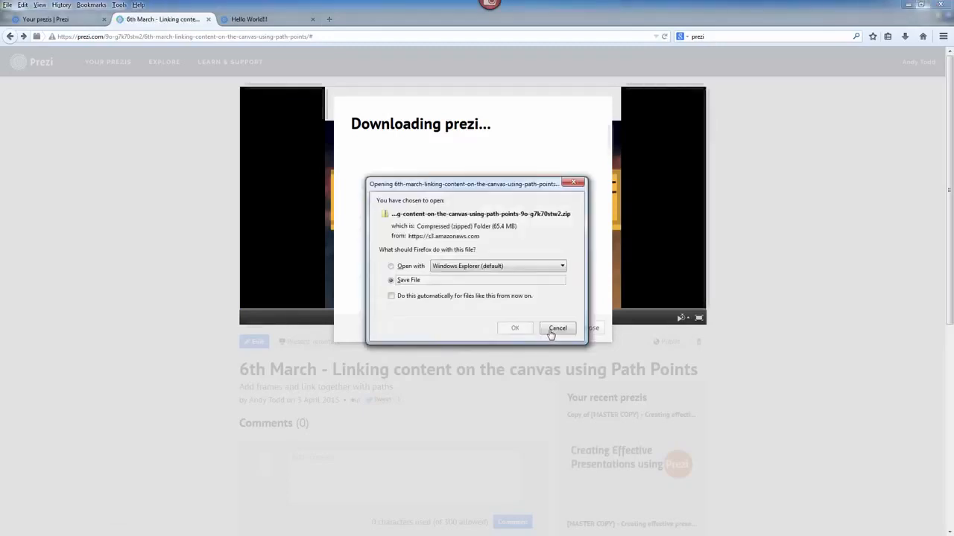
left_click(515, 328)
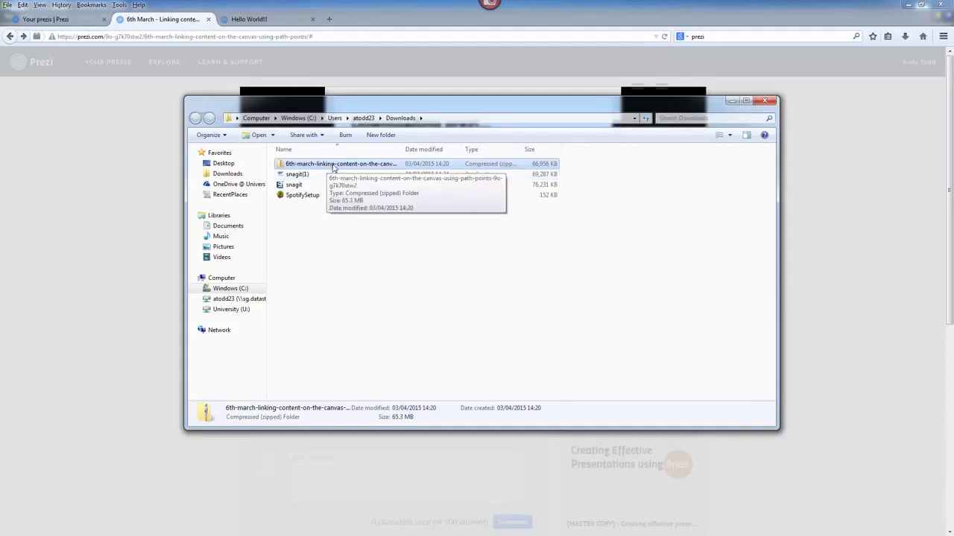
Extract the downloaded 6th March zip file into the Downloads folder with 7-Zip
right_click(333, 167)
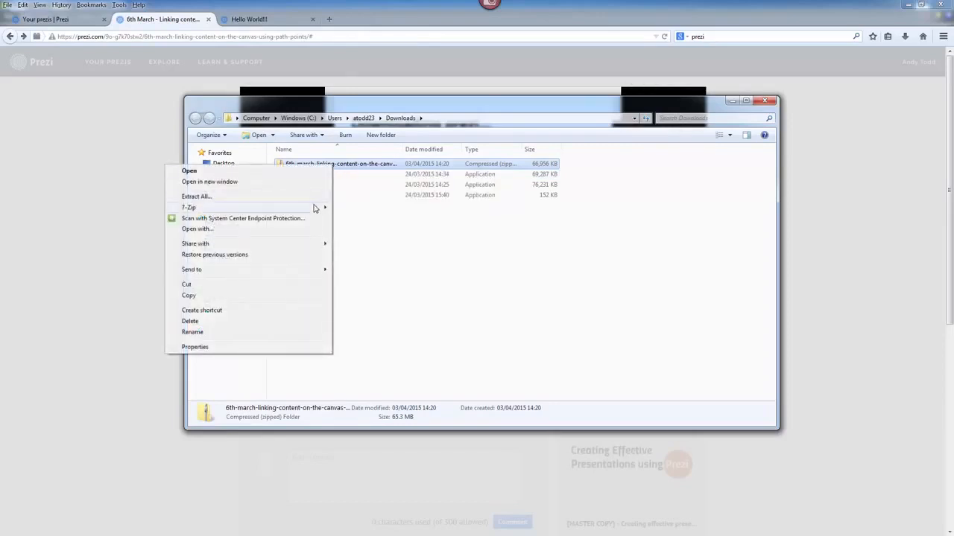
mouse_move(313, 211)
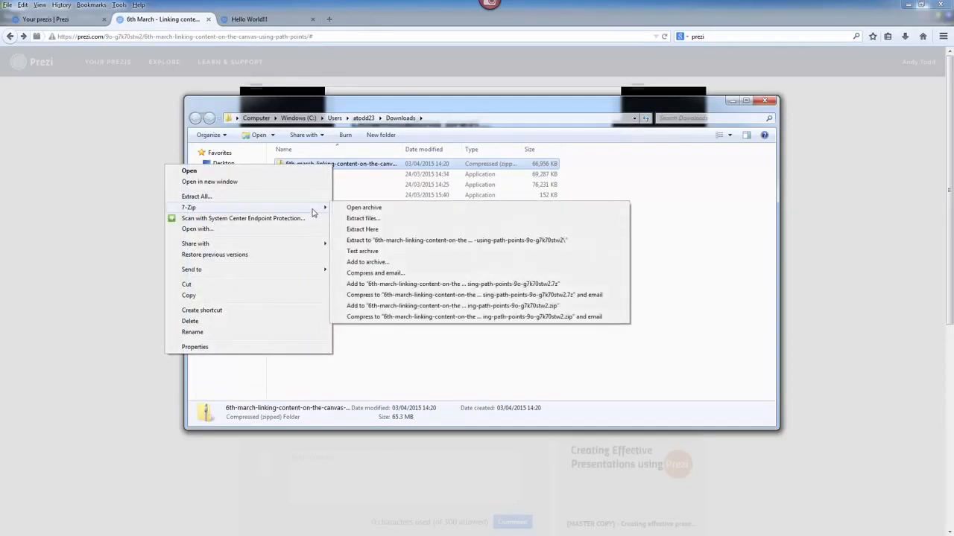
left_click(410, 229)
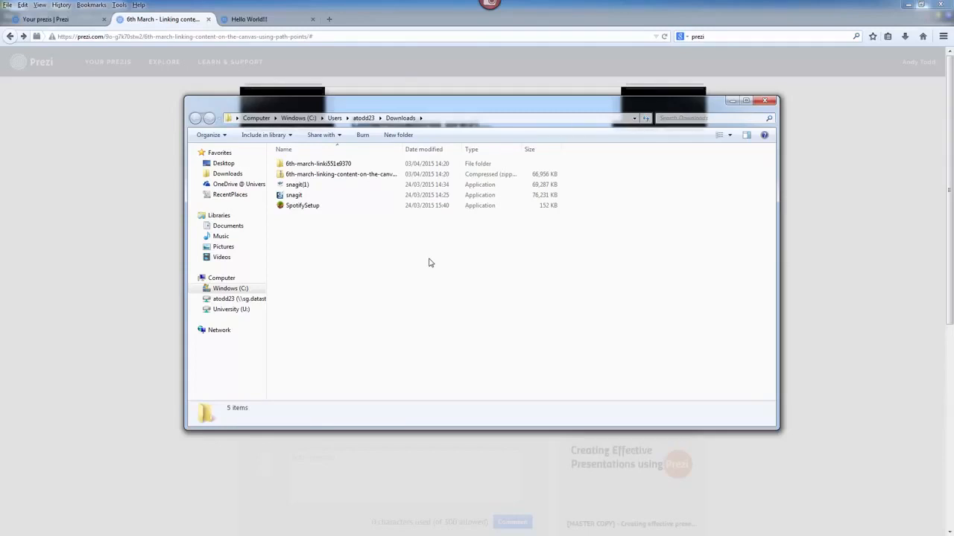
Launch the Prezi application from the content folder inside the extracted 6th-march-linki551e9370 folder
double_click(346, 167)
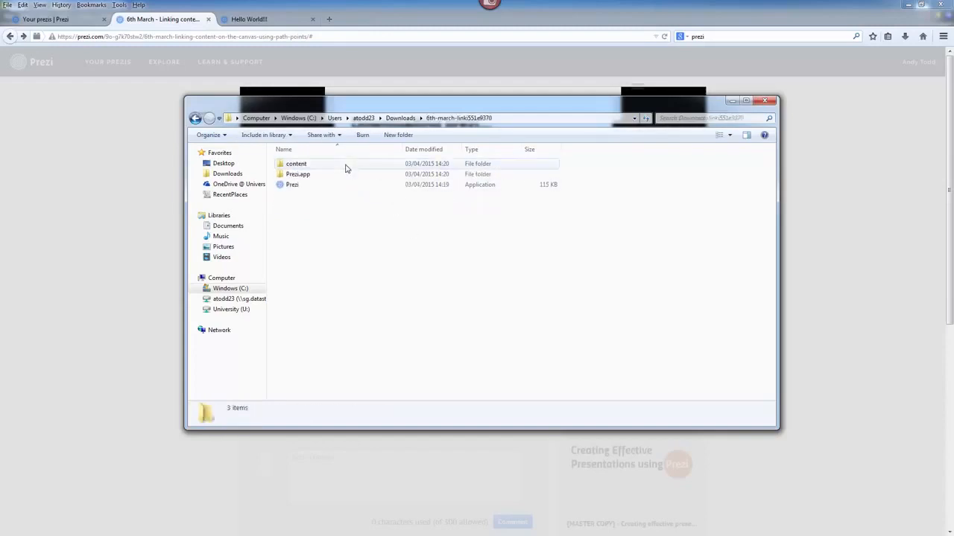
left_click(312, 165)
double_click(312, 165)
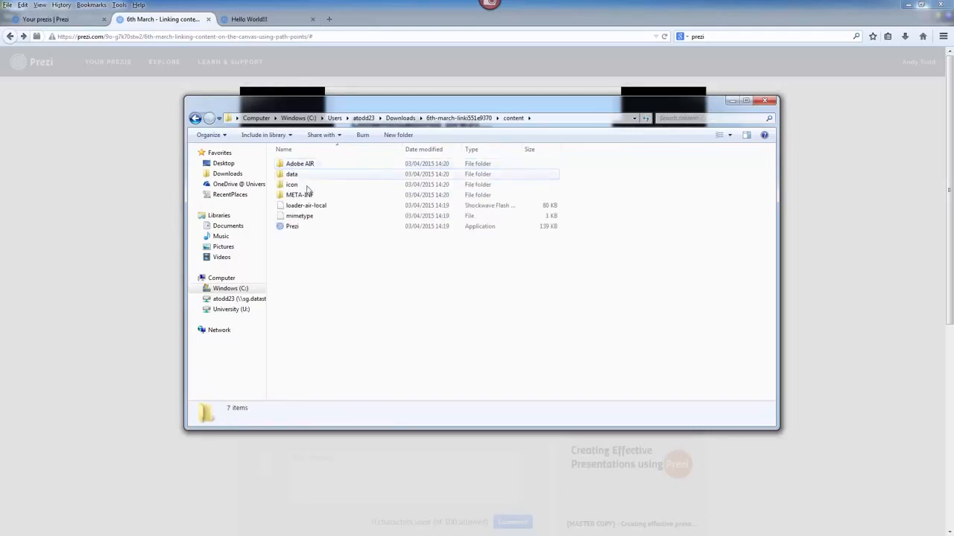
double_click(294, 226)
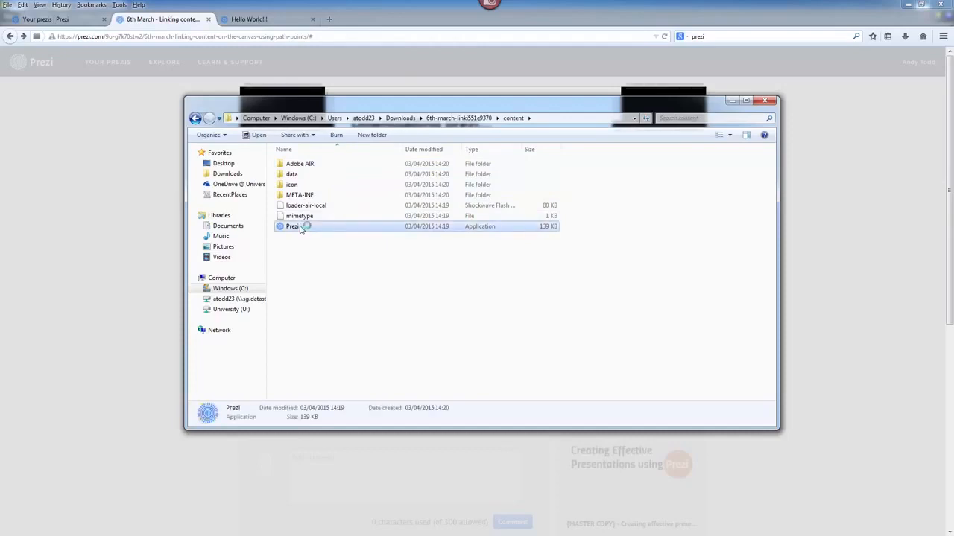
Step the offline prezi forward to the olive oil frame, start autoplay with a 4 sec delay, and close the player
left_click_drag(472, 307, 708, 432)
left_click(495, 430)
left_click(505, 426)
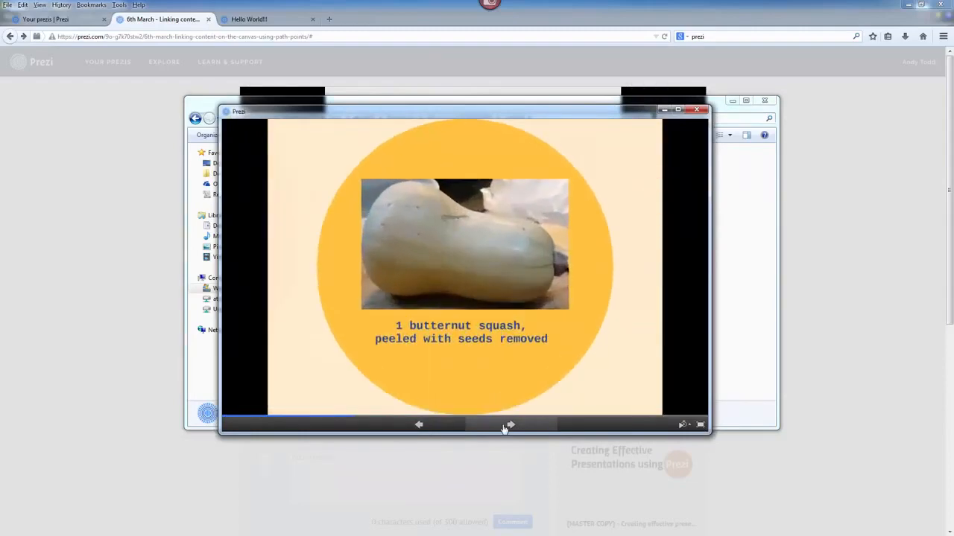
left_click(506, 426)
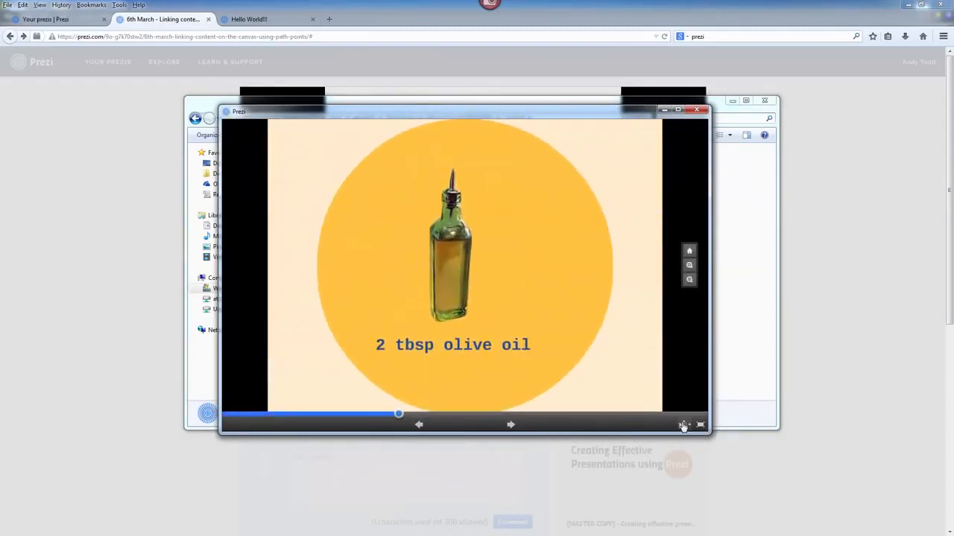
left_click(683, 424)
left_click(685, 400)
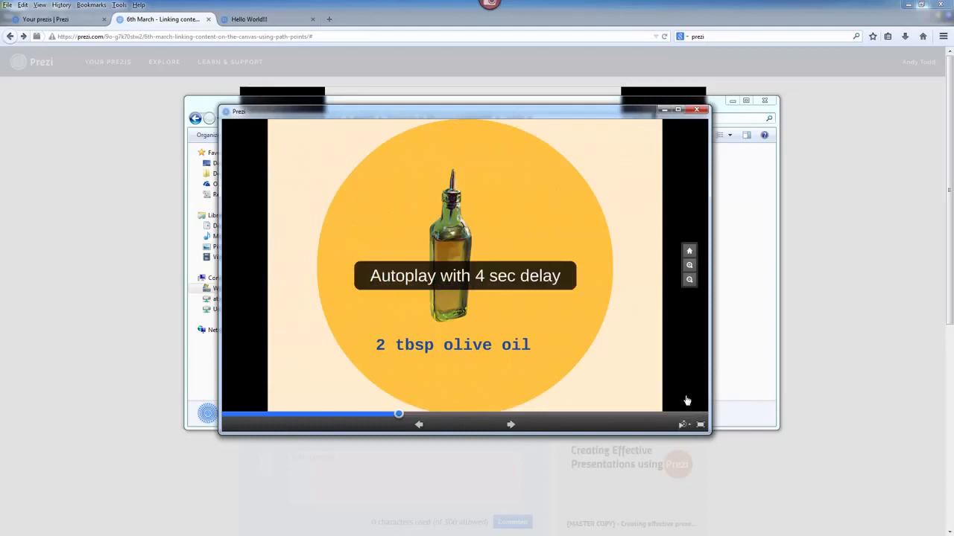
left_click(697, 110)
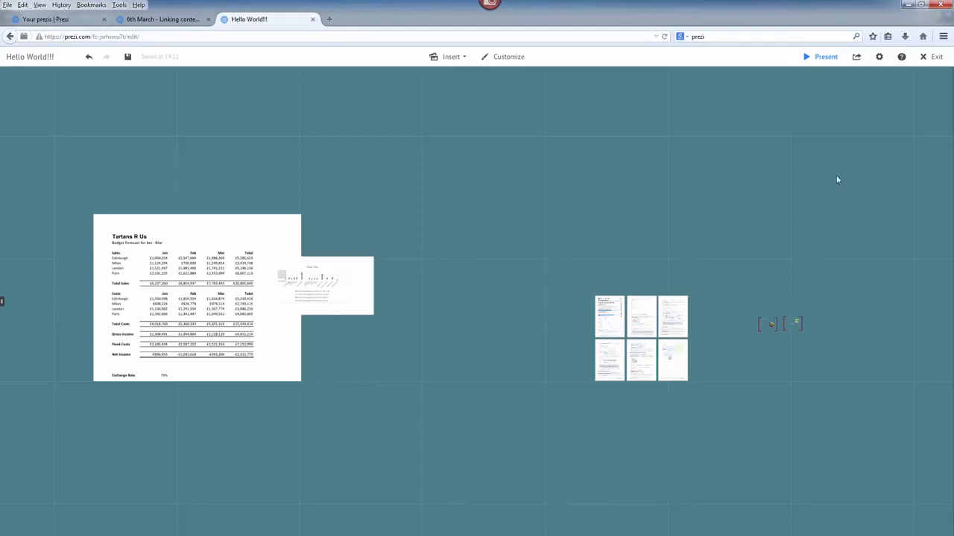
Open the sharing options of the Hello World!!! prezi in its editor
left_click(857, 58)
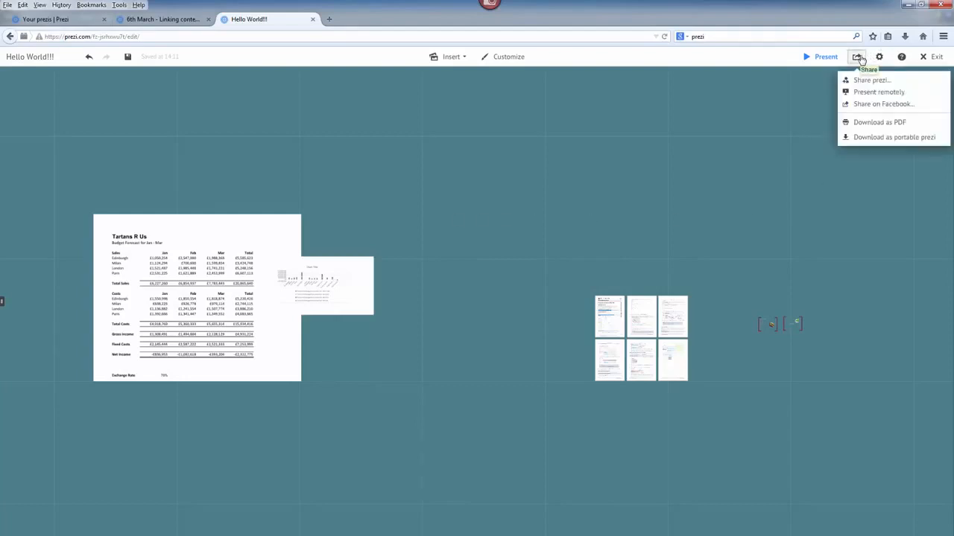